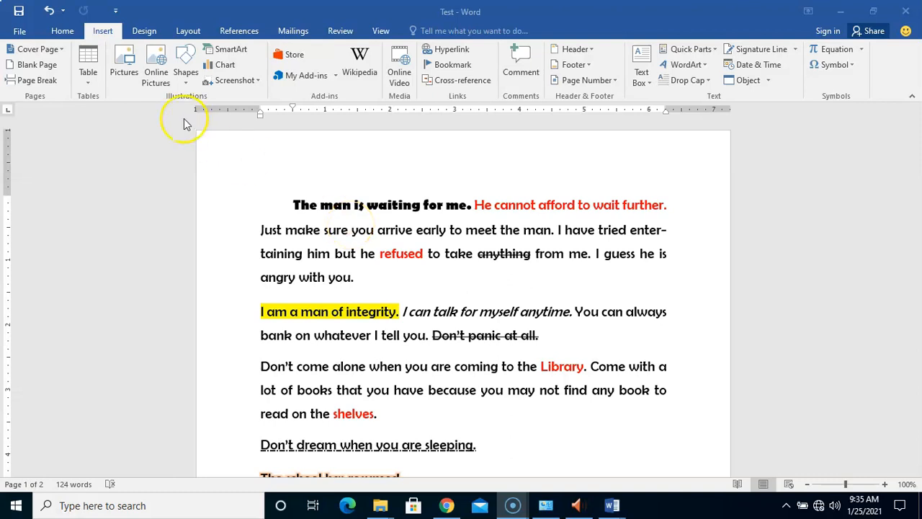
- Add the built-in Motion (Even Page) header to the document
left_click(104, 34)
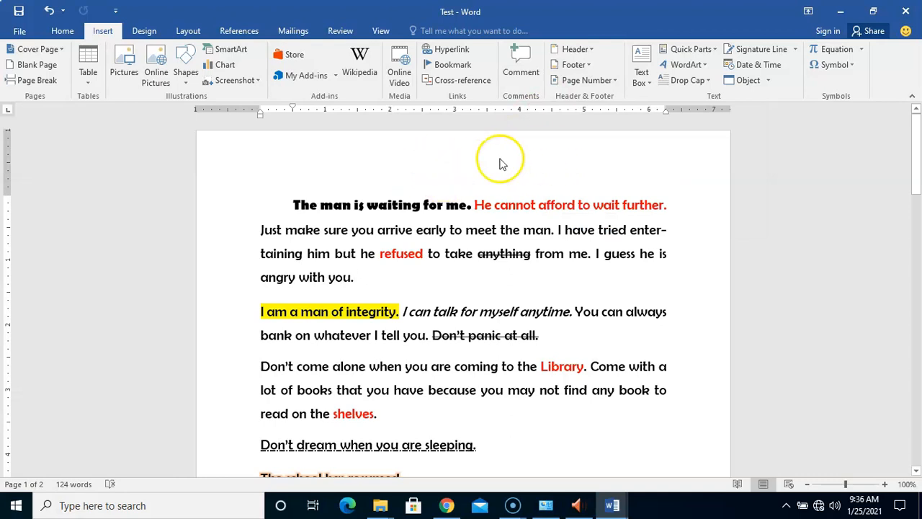
left_click_drag(915, 155, 898, 280)
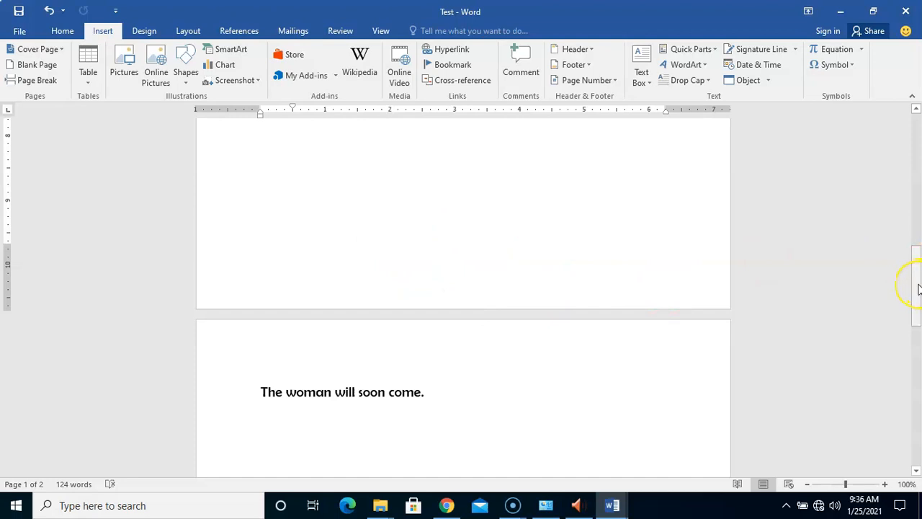
left_click_drag(917, 288, 912, 144)
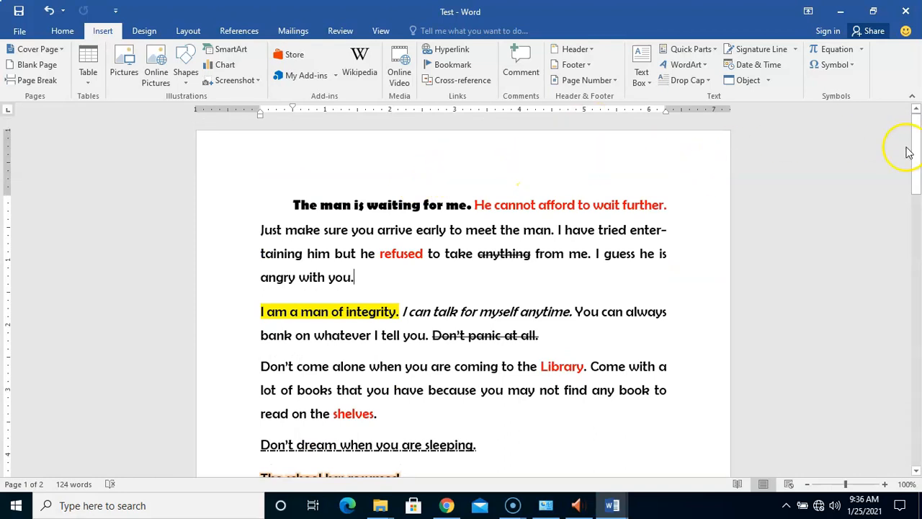
left_click_drag(917, 153, 915, 115)
left_click(587, 50)
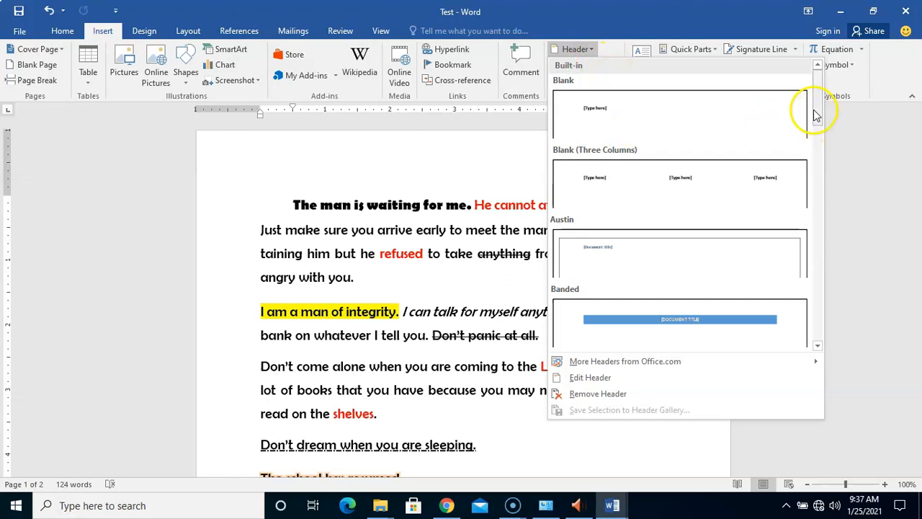
left_click_drag(812, 117, 822, 334)
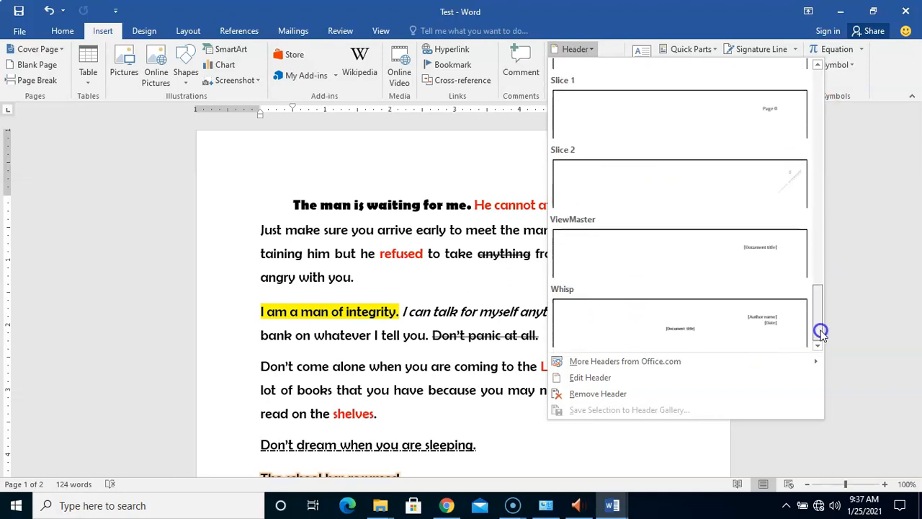
left_click_drag(821, 333, 821, 322)
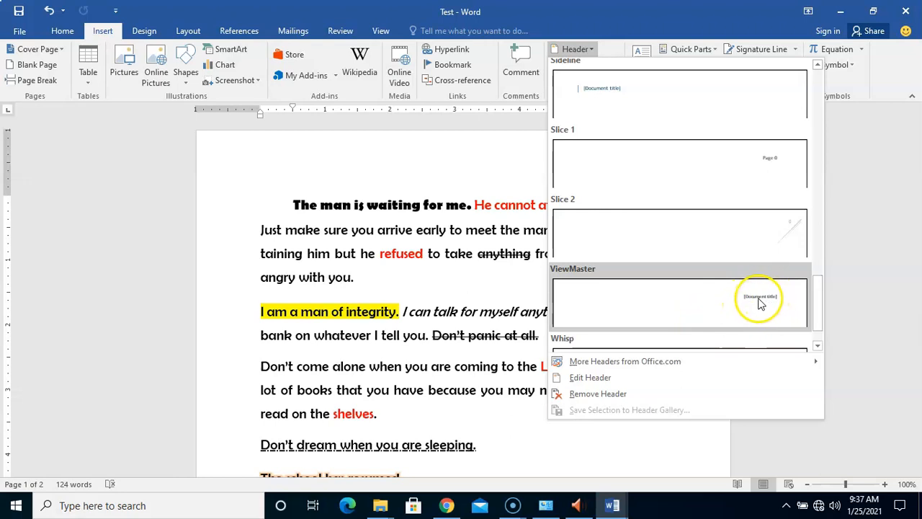
left_click_drag(819, 287, 817, 266)
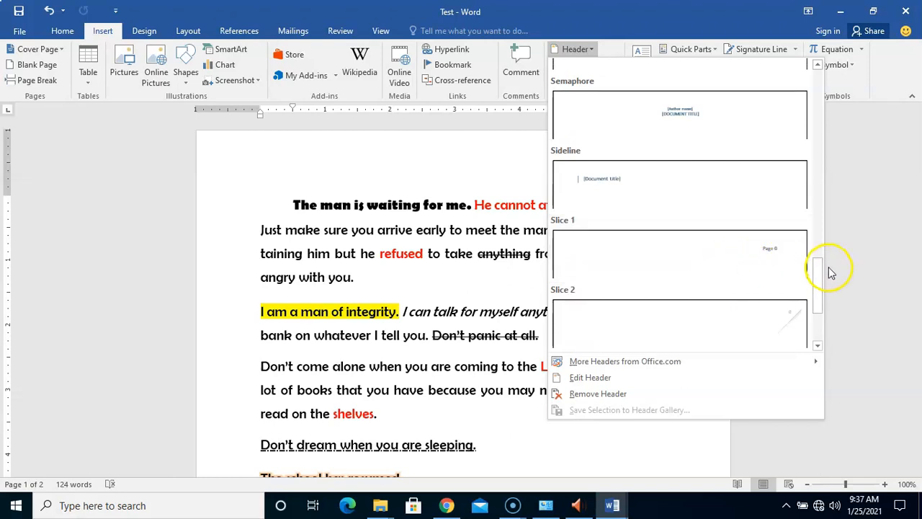
left_click_drag(818, 287, 815, 267)
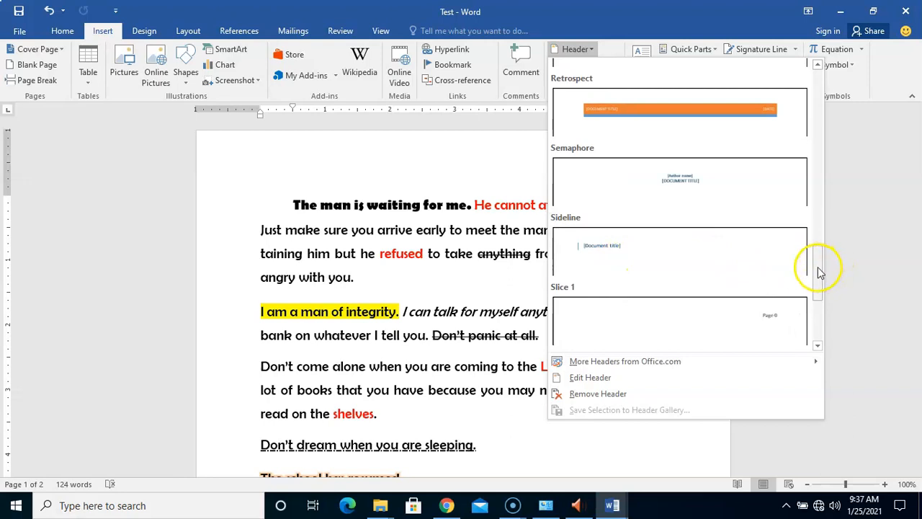
left_click_drag(817, 270, 817, 233)
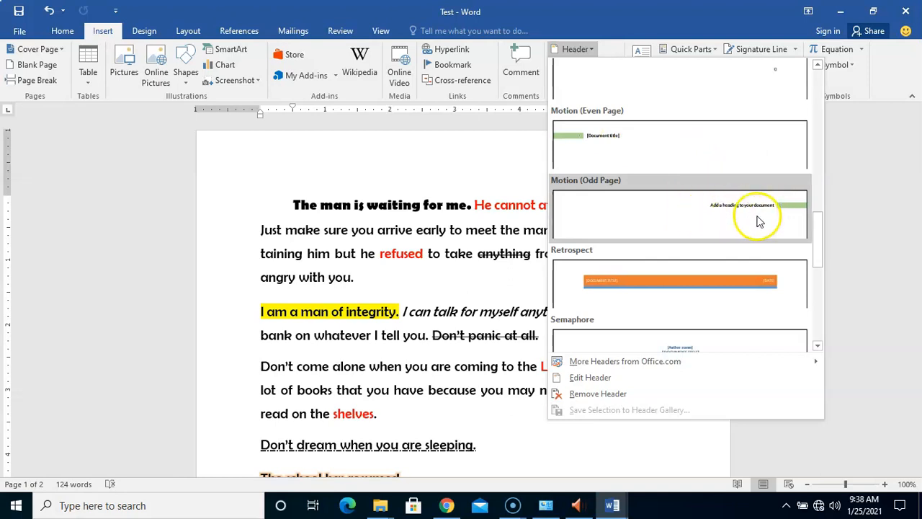
left_click_drag(819, 222, 819, 210)
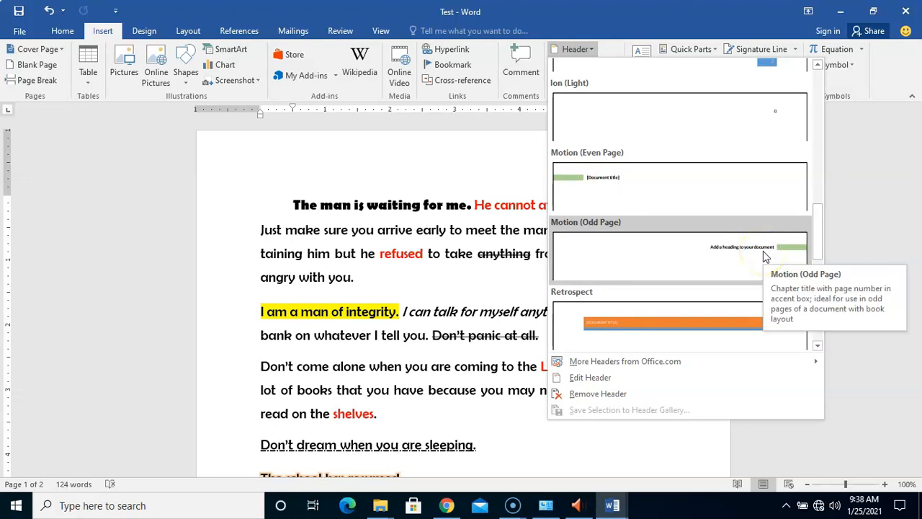
left_click(710, 195)
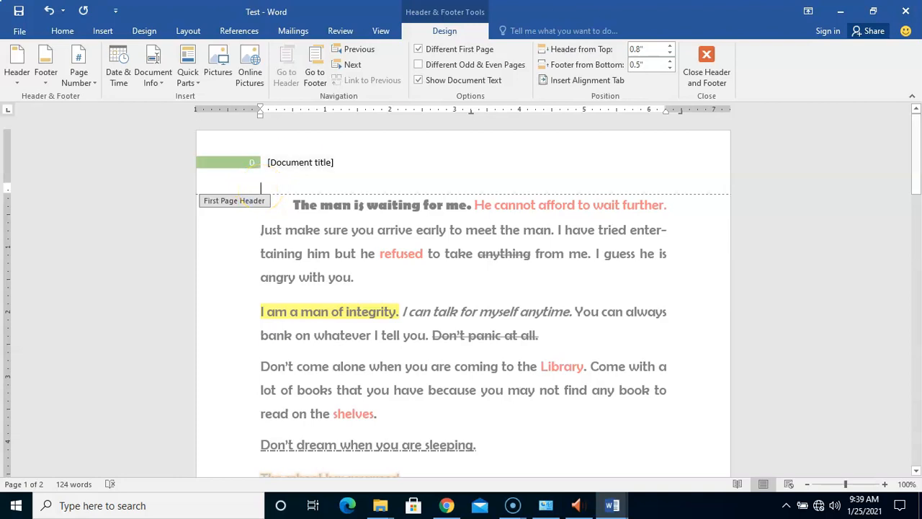
- Set the header's distance from the top to 0.5" and replace the document title placeholder with "Company Profile"
left_click(669, 54)
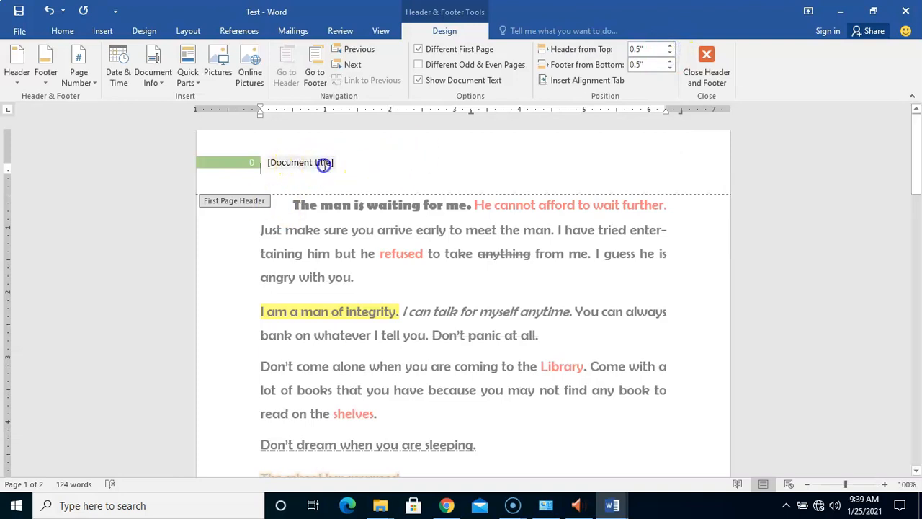
left_click(324, 163)
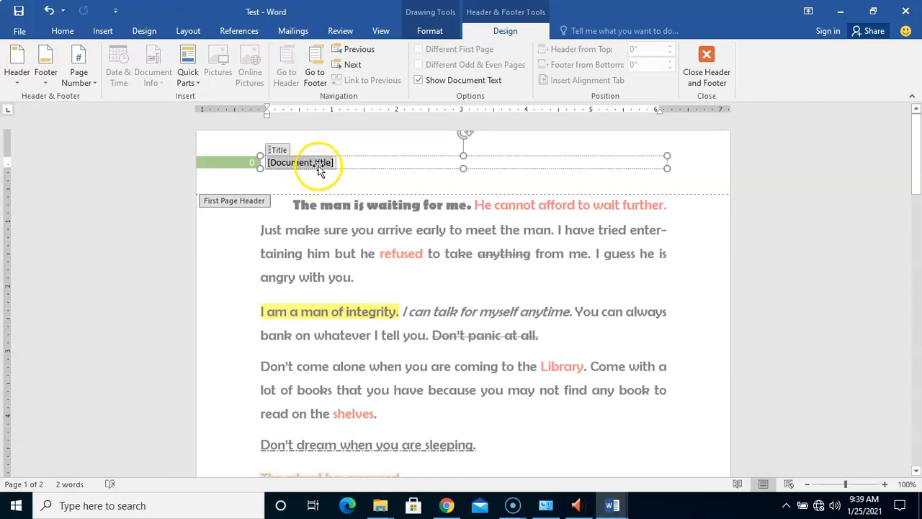
left_click(319, 171)
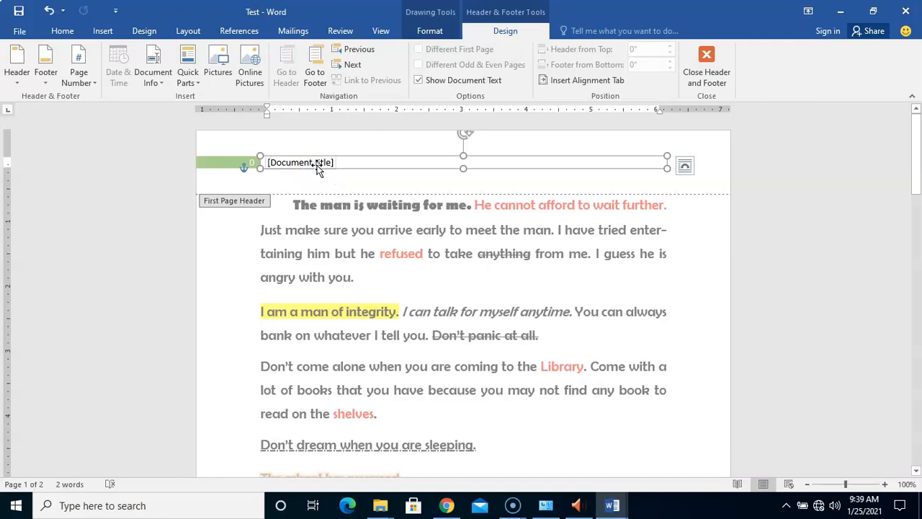
left_click(319, 164)
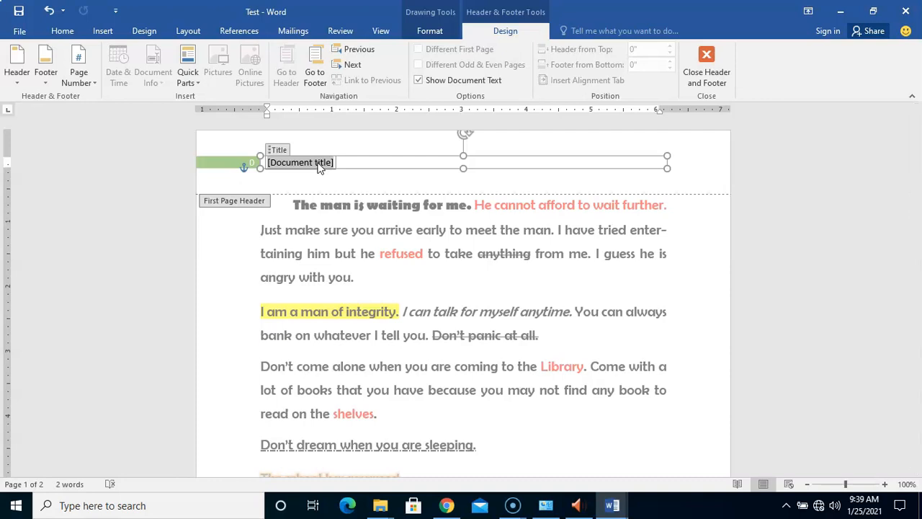
type("Company Profile")
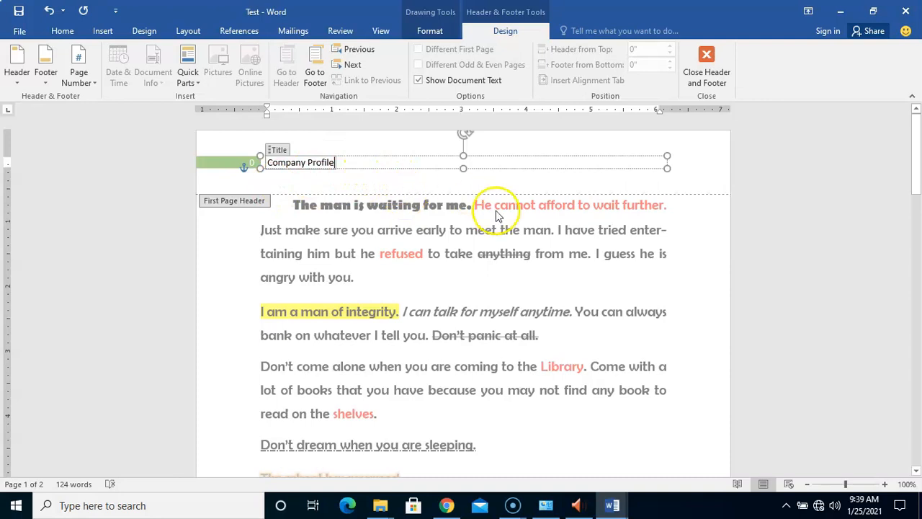
left_click(450, 179)
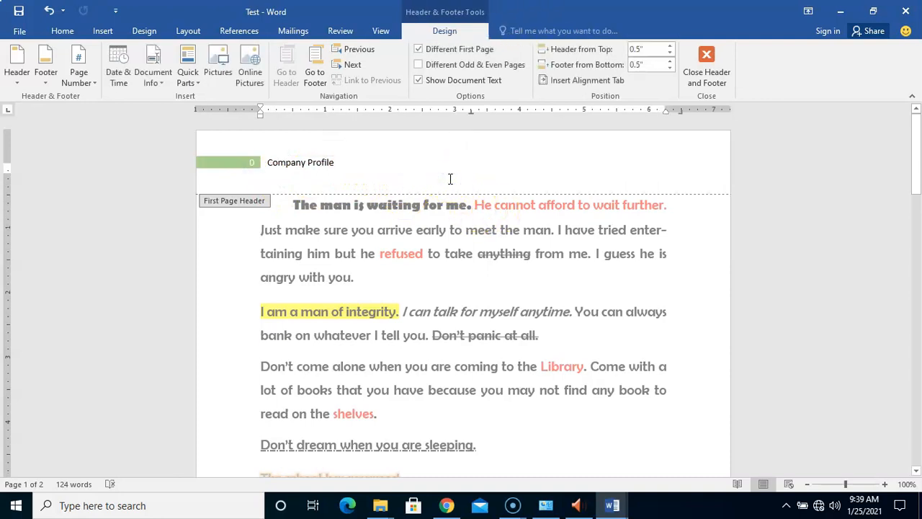
left_click(260, 162)
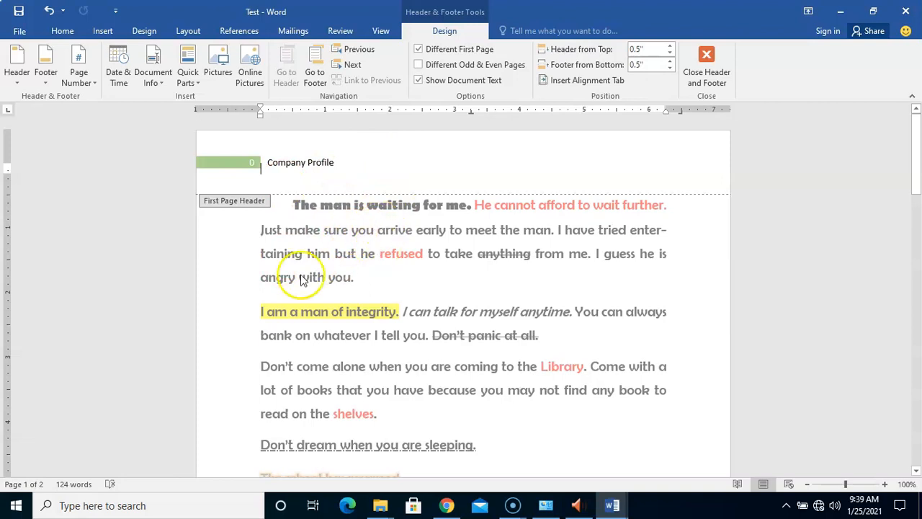
- Switch back and forth between the body text and the first-page header, ending in header editing
double_click(359, 232)
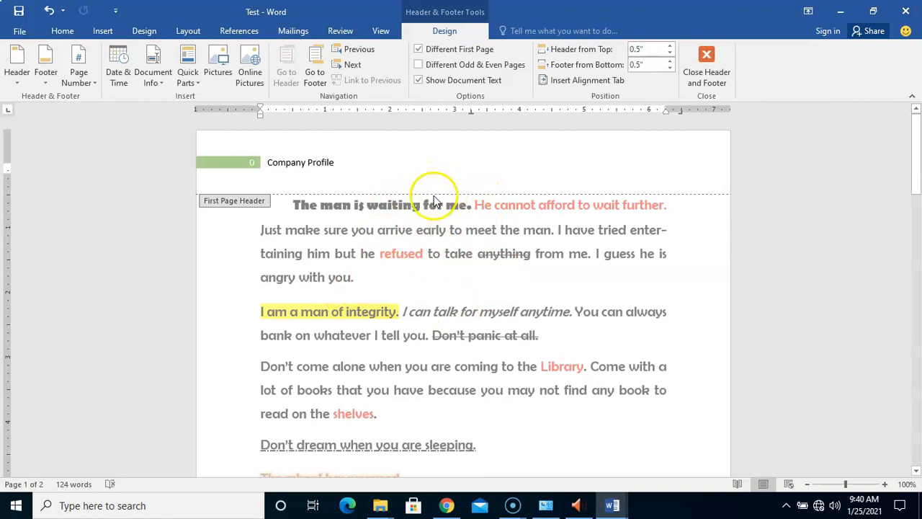
double_click(407, 289)
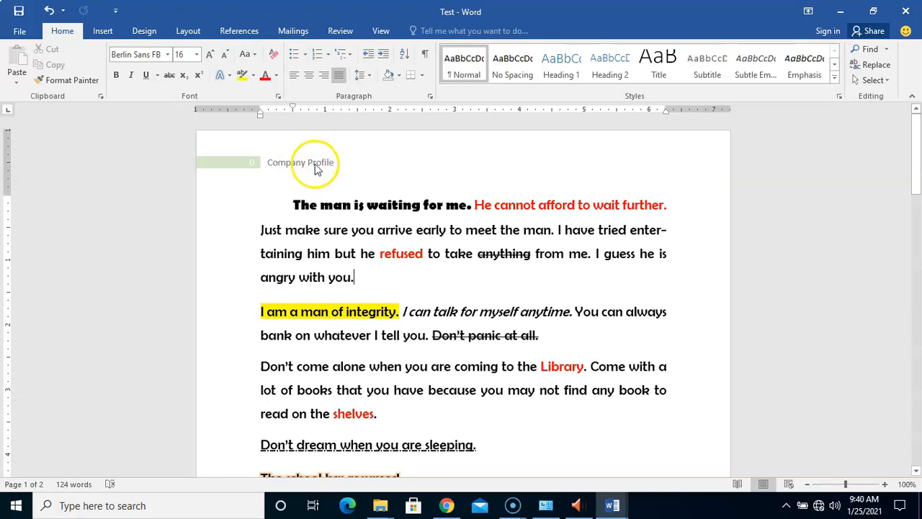
double_click(354, 166)
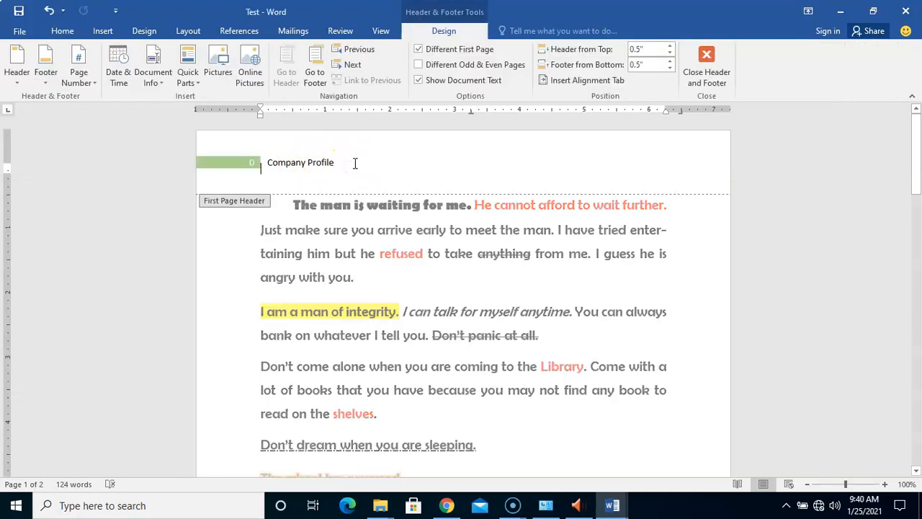
double_click(394, 250)
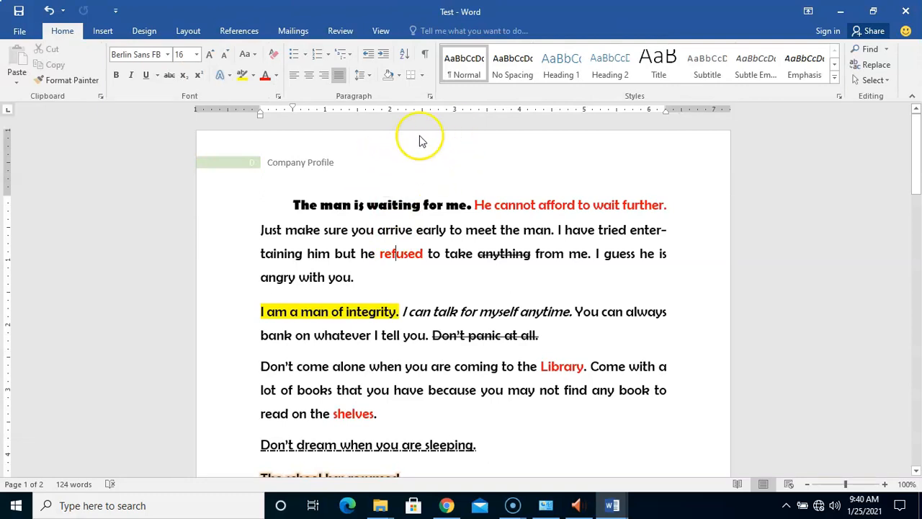
double_click(387, 168)
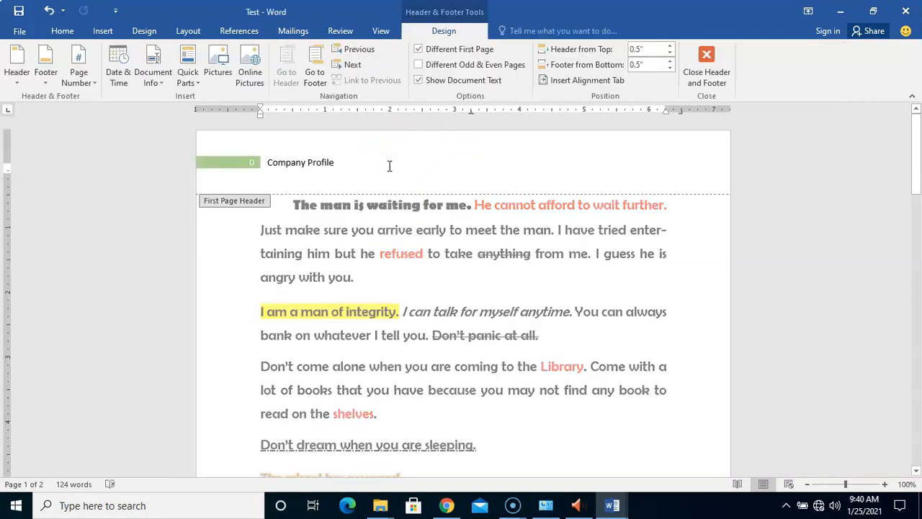
left_click(317, 162)
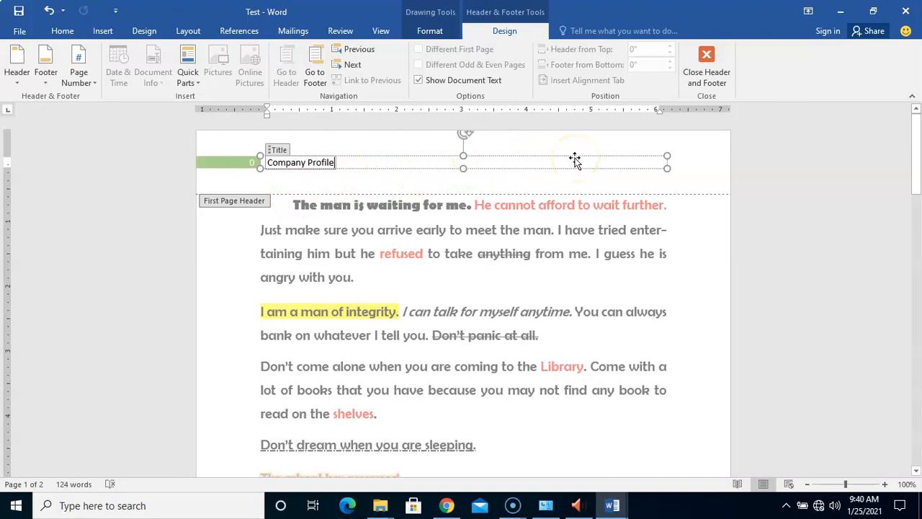
left_click(563, 182)
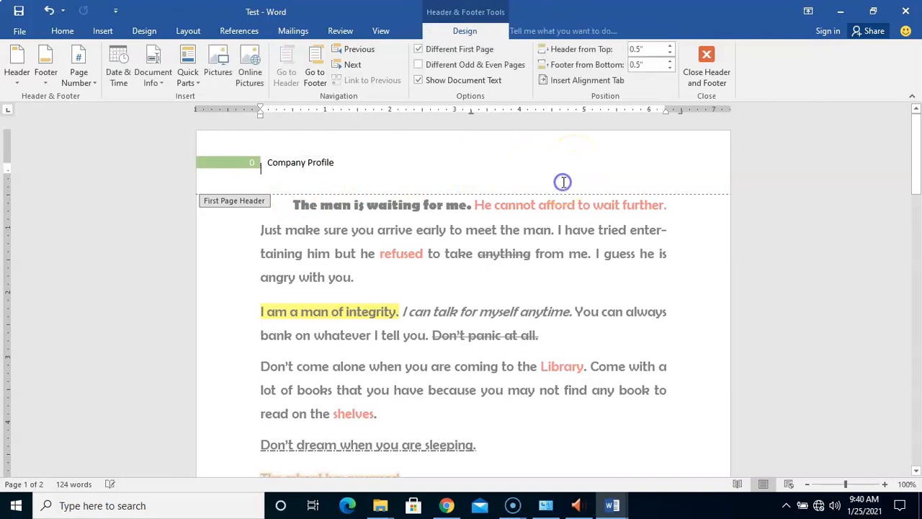
left_click(496, 159)
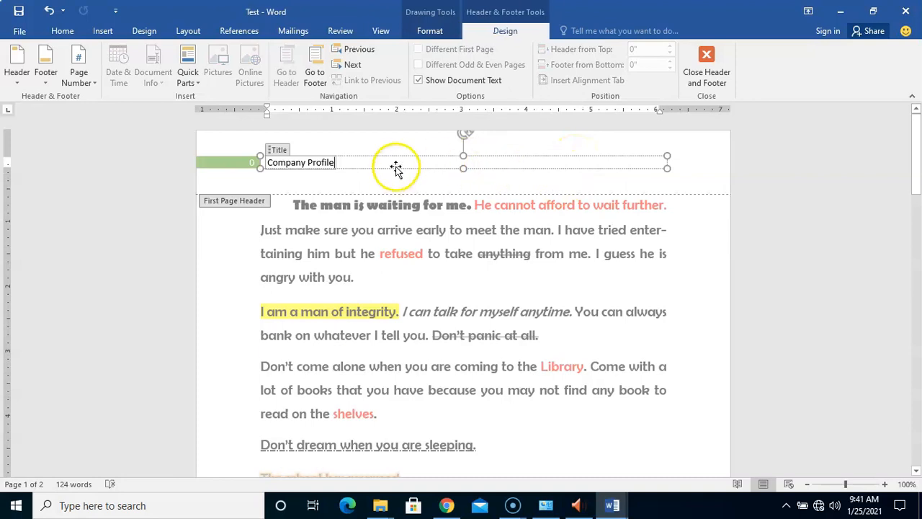
left_click(508, 177)
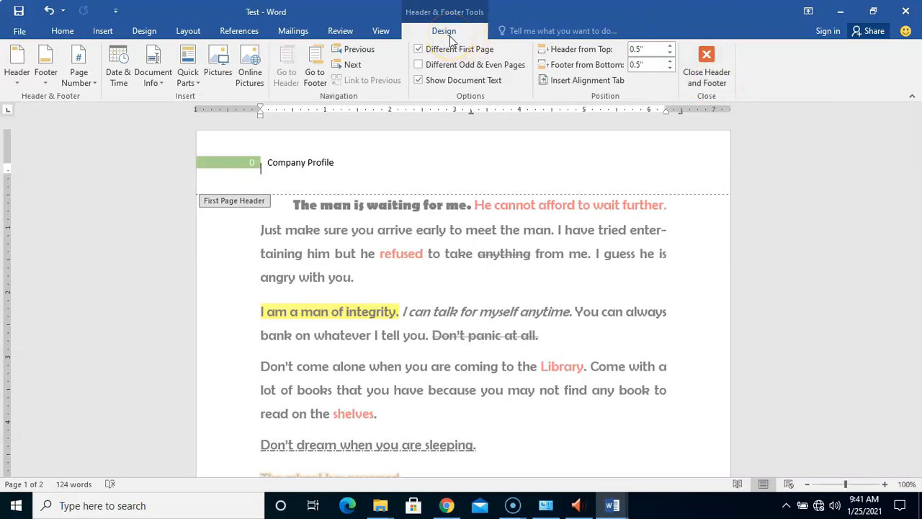
- Insert the date into the first-page header in the "Monday, January 25, 2021" format and return to the body text
left_click(451, 37)
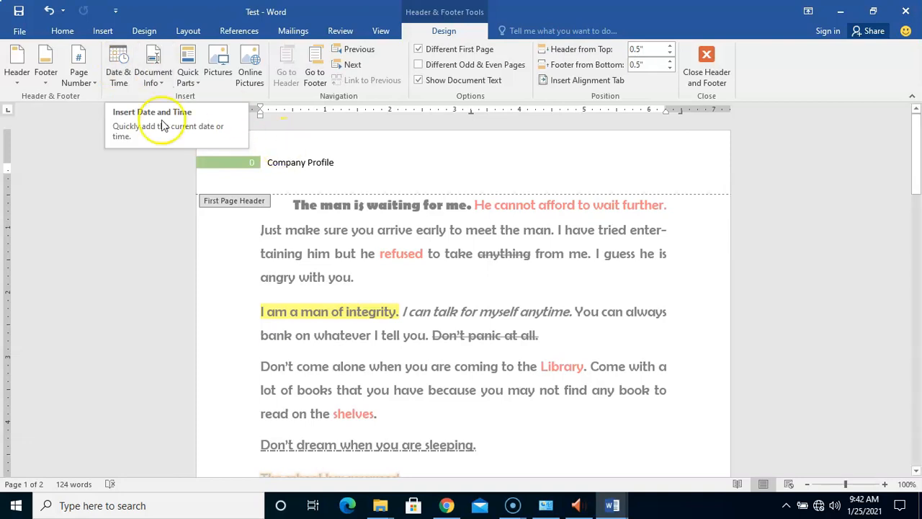
left_click(117, 75)
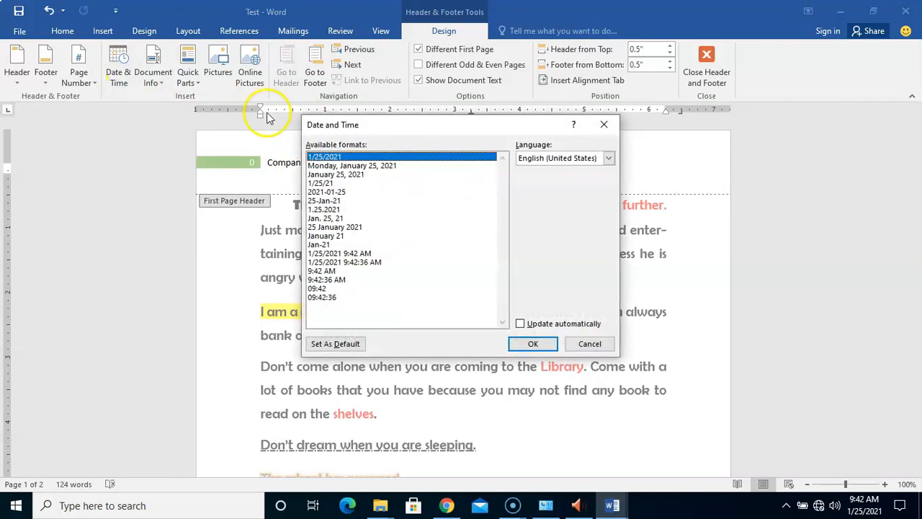
left_click(349, 166)
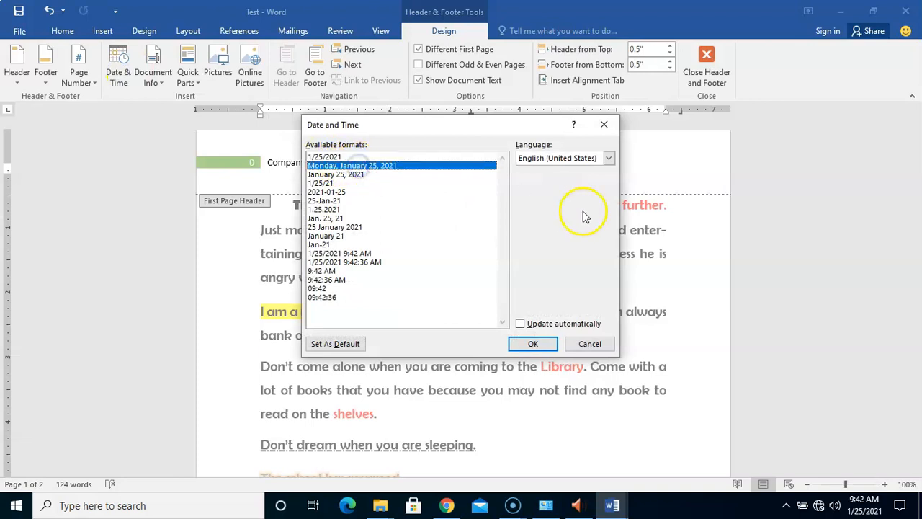
left_click(537, 343)
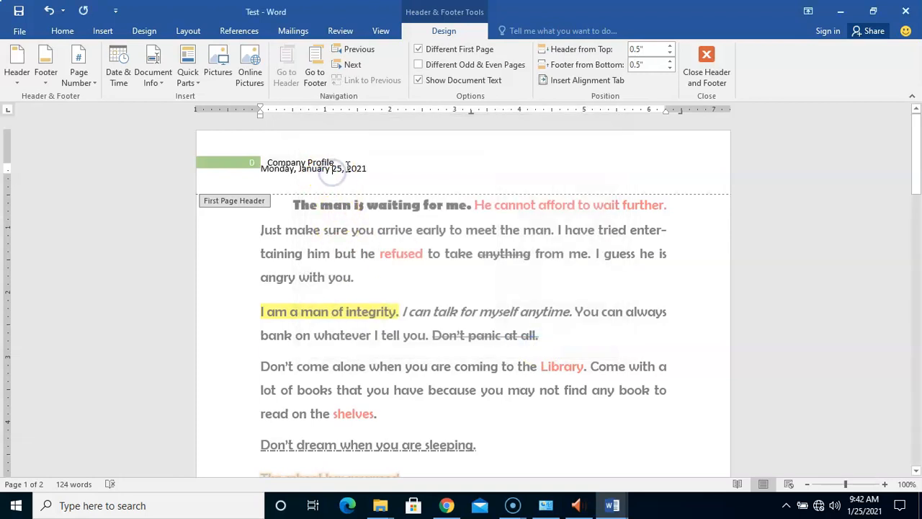
double_click(387, 242)
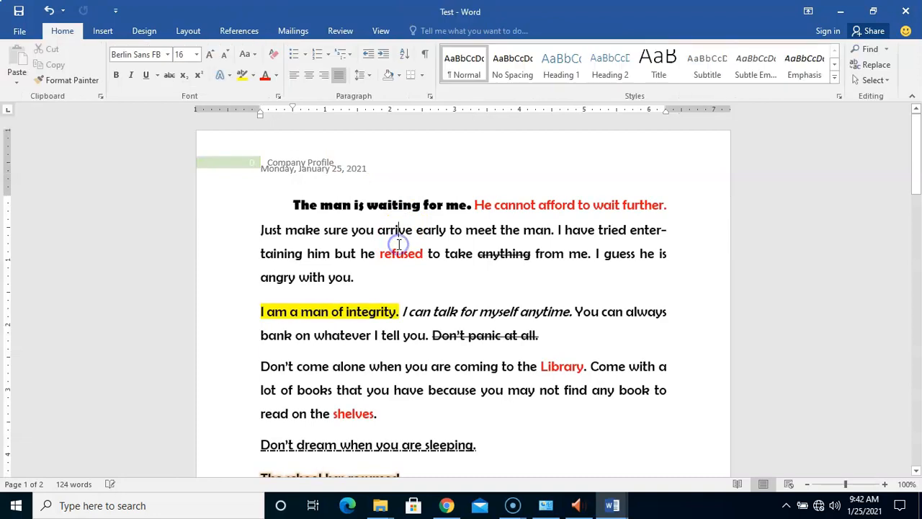
- Reopen the first-page header and shift the date two tab stops over so it aligns at the right margin
left_click(338, 175)
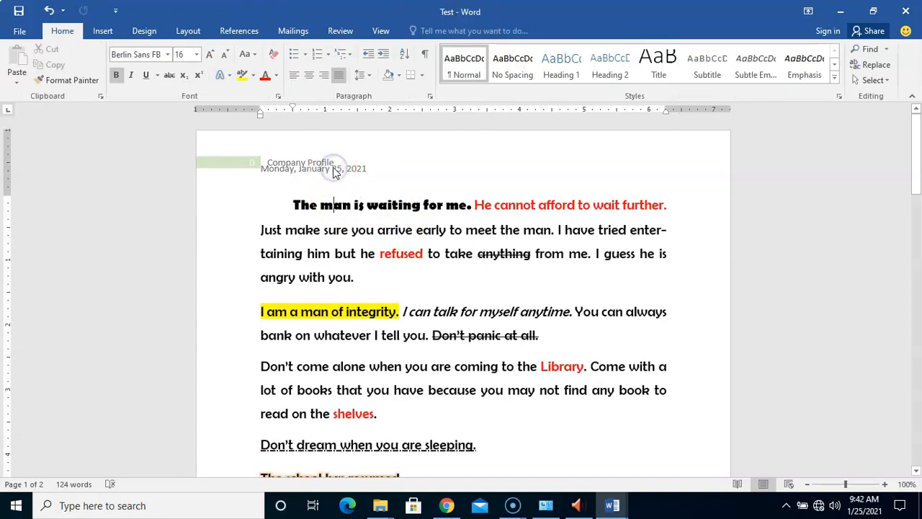
double_click(338, 175)
left_click(263, 168)
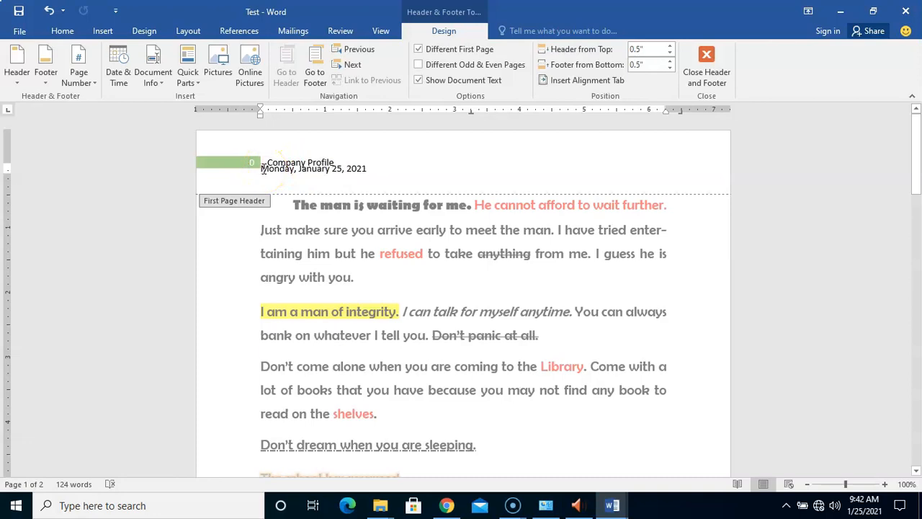
double_click(265, 169)
left_click(261, 171)
key("Tab")
key("Tab")
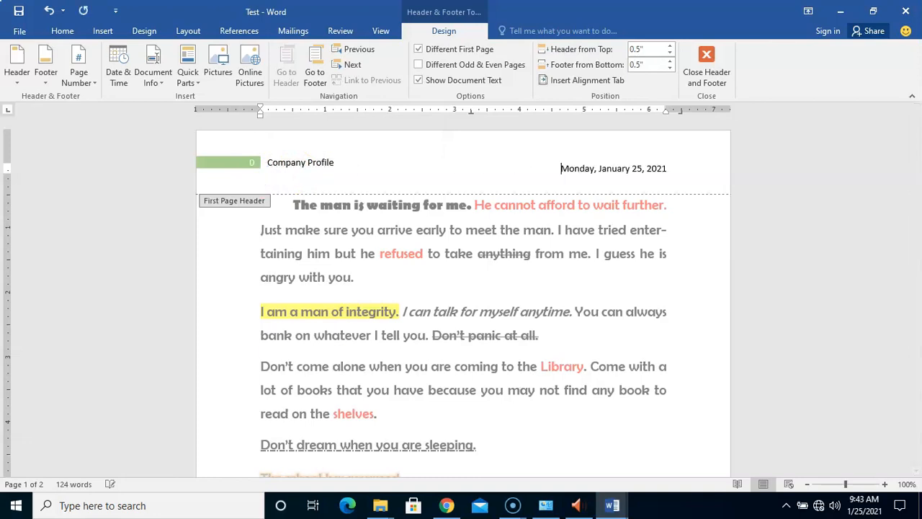
- Try the header date one line lower and without its two tabs, restore its position, and return to the body text
key("Return")
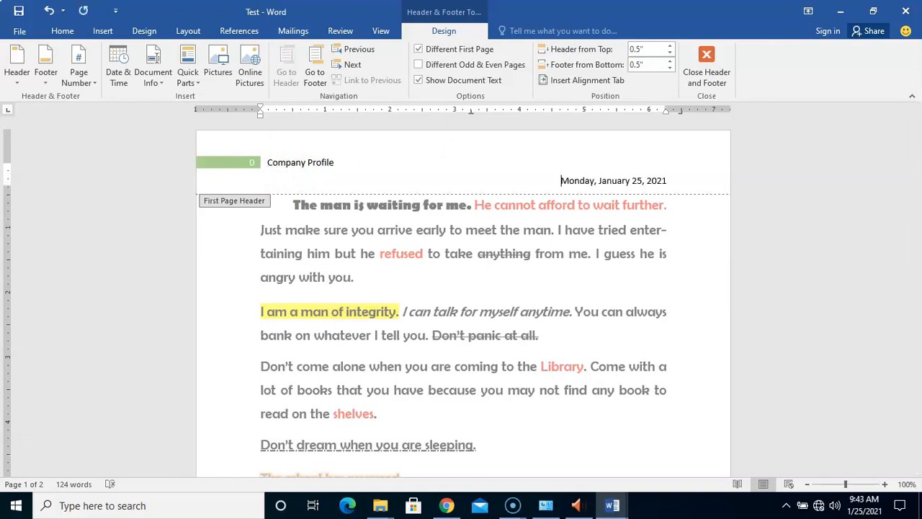
key("BackSpace")
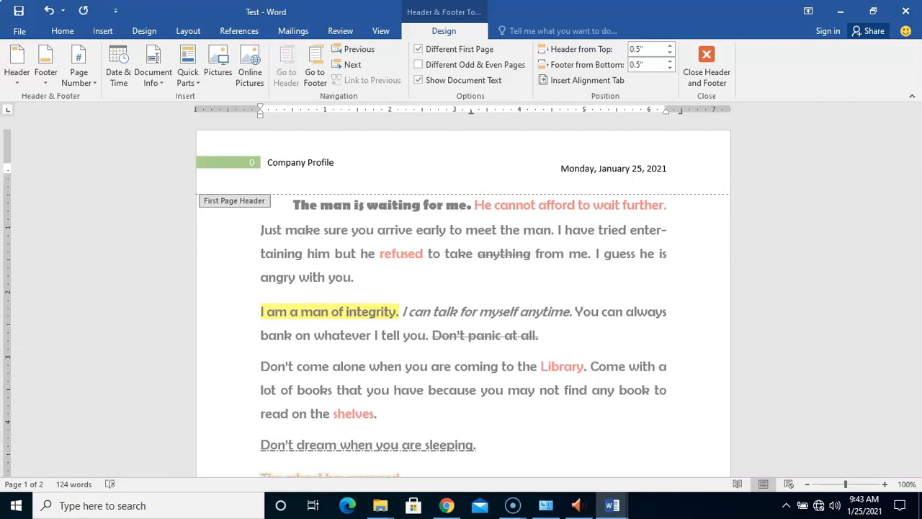
key("BackSpace")
key("BackSpace")
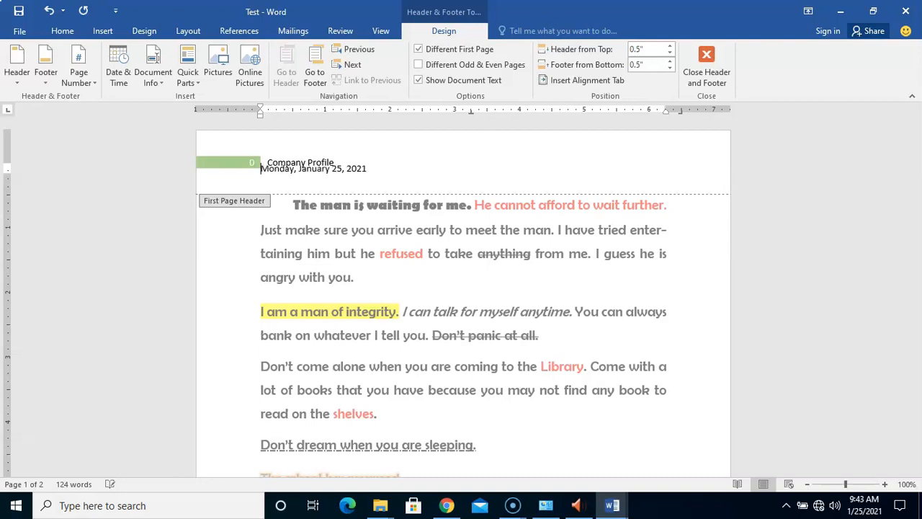
key("Tab")
key("Tab")
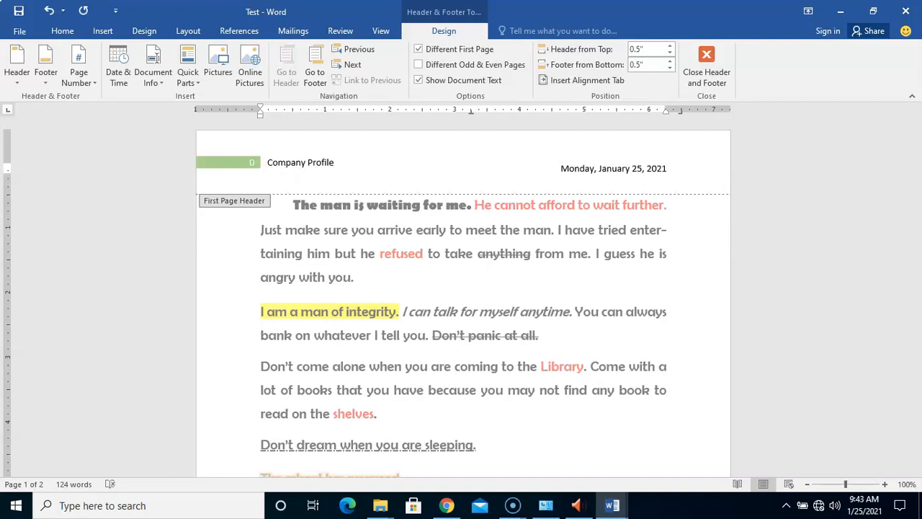
double_click(460, 256)
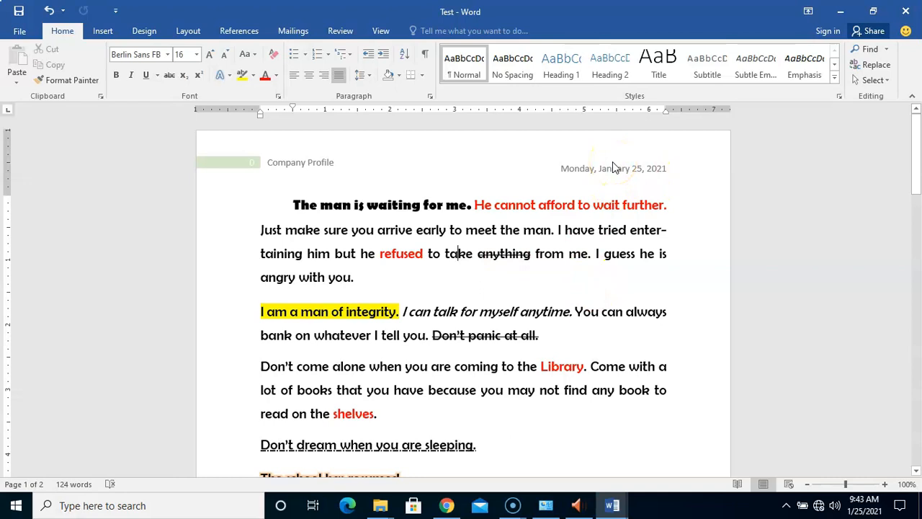
- Try adding a tab after "Company Profile" in the header's title box, remove it, and return to the body text
double_click(326, 165)
left_click(336, 163)
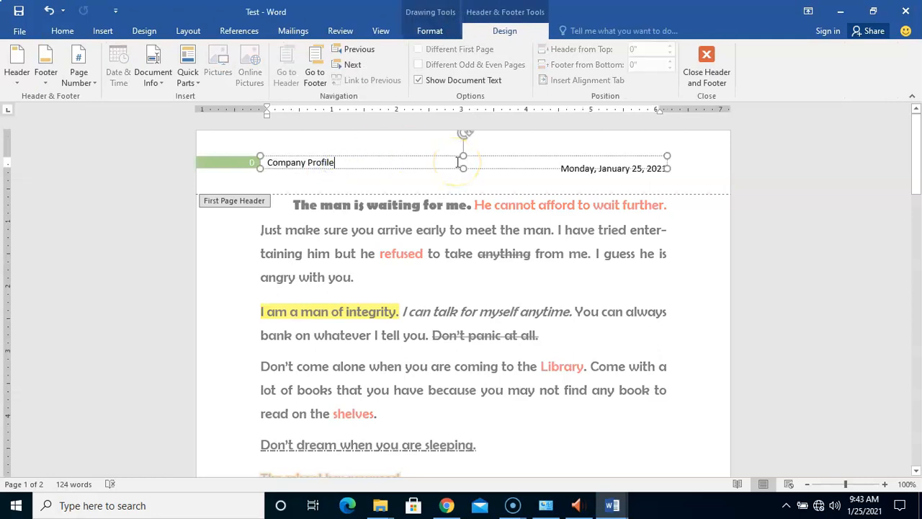
key("Tab")
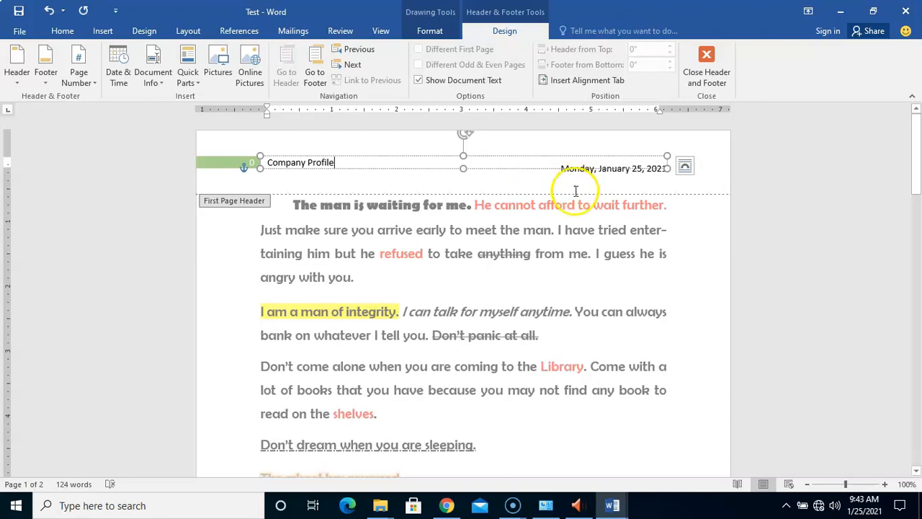
key("BackSpace")
double_click(604, 248)
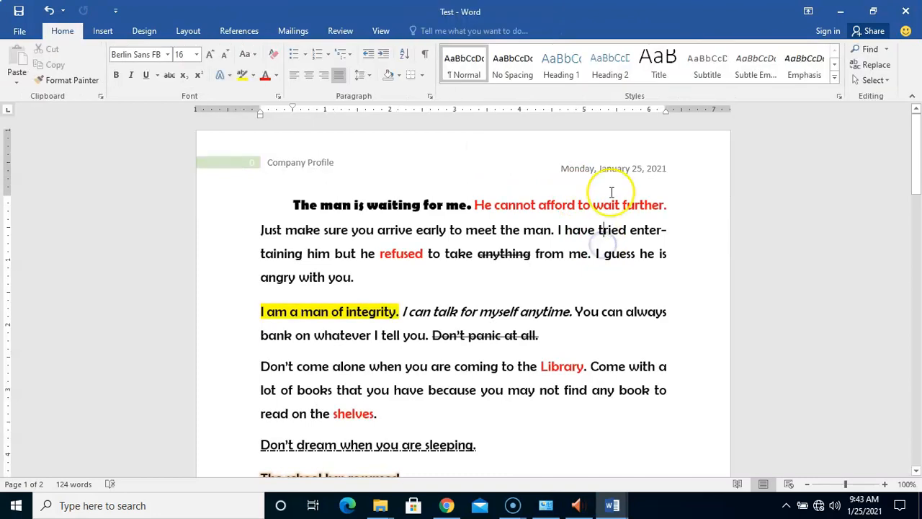
- Reopen the first-page header and delete the date together with the tabs in front of it
double_click(617, 171)
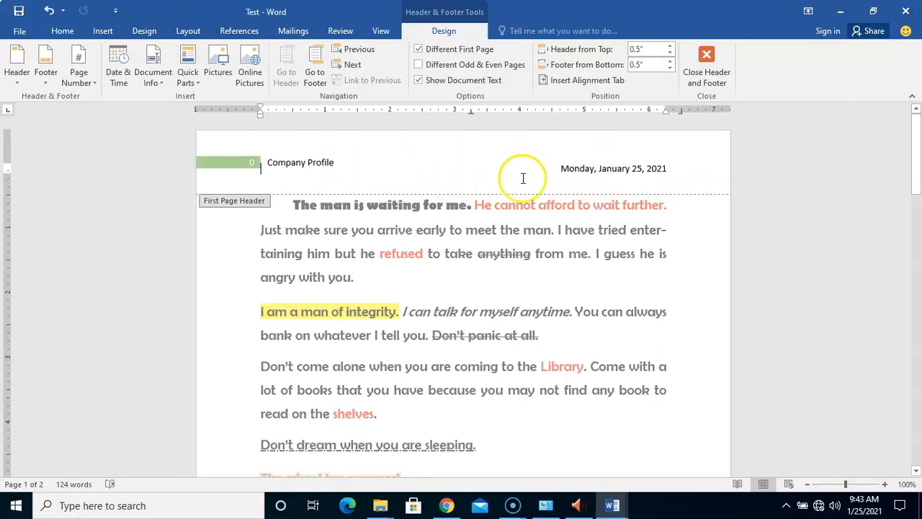
double_click(607, 169)
left_click_drag(564, 173, 670, 174)
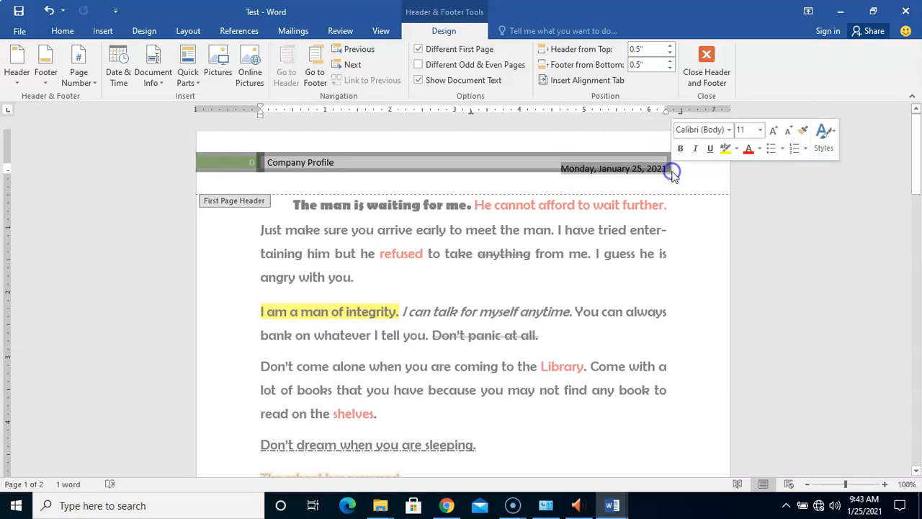
left_click(672, 171)
key("BackSpace")
key("BackSpace")
key("BackSpace")
key("BackSpace")
key("BackSpace")
key("BackSpace")
key("BackSpace")
key("BackSpace")
key("BackSpace")
key("BackSpace")
key("BackSpace")
key("BackSpace")
key("BackSpace")
key("BackSpace")
key("BackSpace")
key("BackSpace")
key("BackSpace")
key("BackSpace")
key("BackSpace")
key("BackSpace")
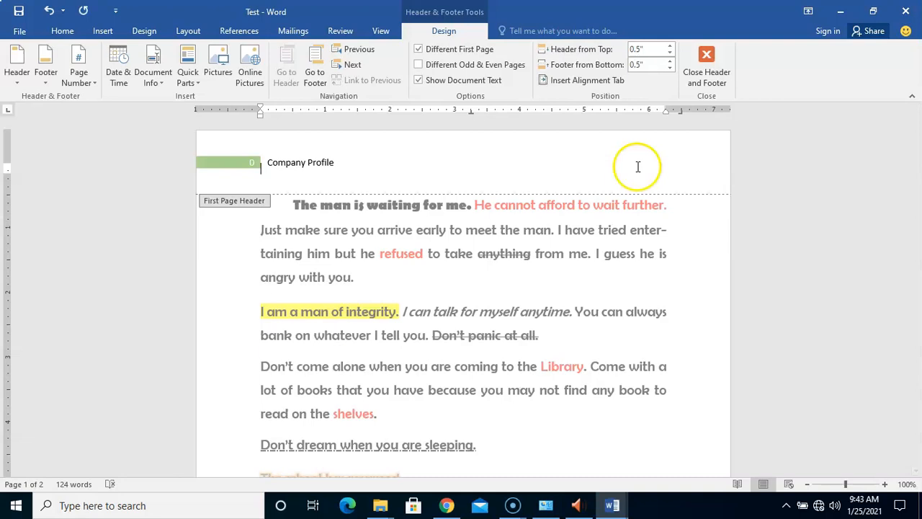
- Tab across after "Company Profile" inside the header's title box and insert the date in the "Monday, January 25, 2021" format
left_click(312, 163)
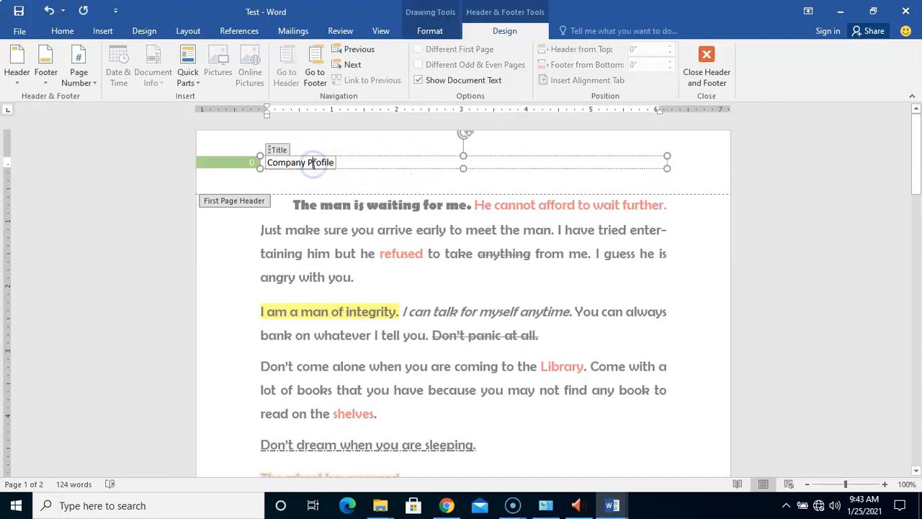
left_click(334, 162)
left_click(414, 164)
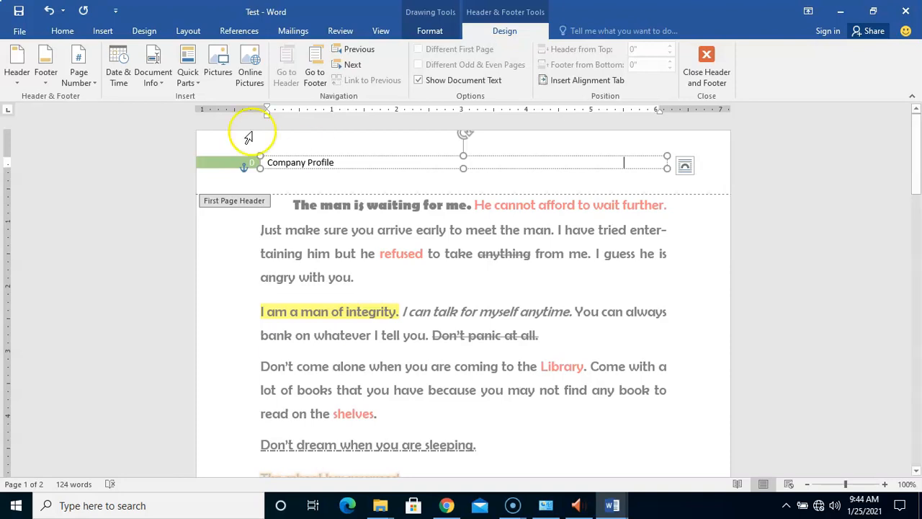
left_click(120, 60)
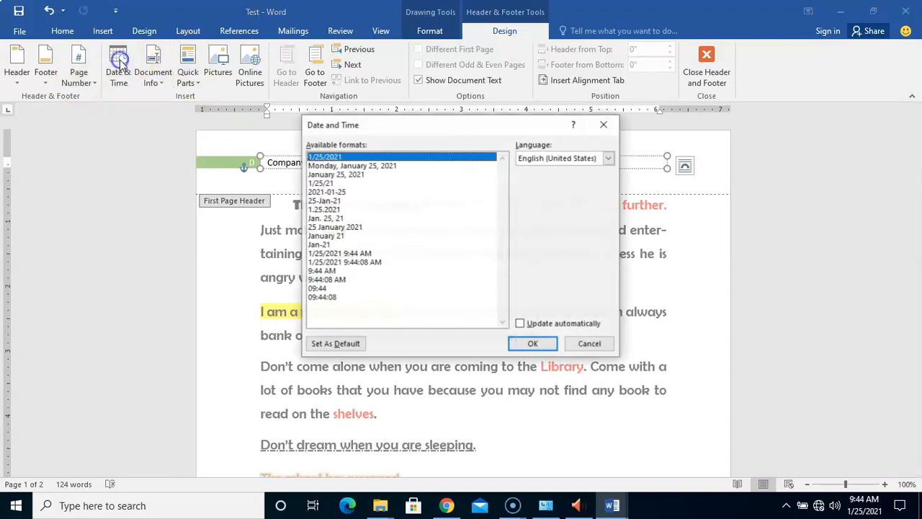
left_click(346, 167)
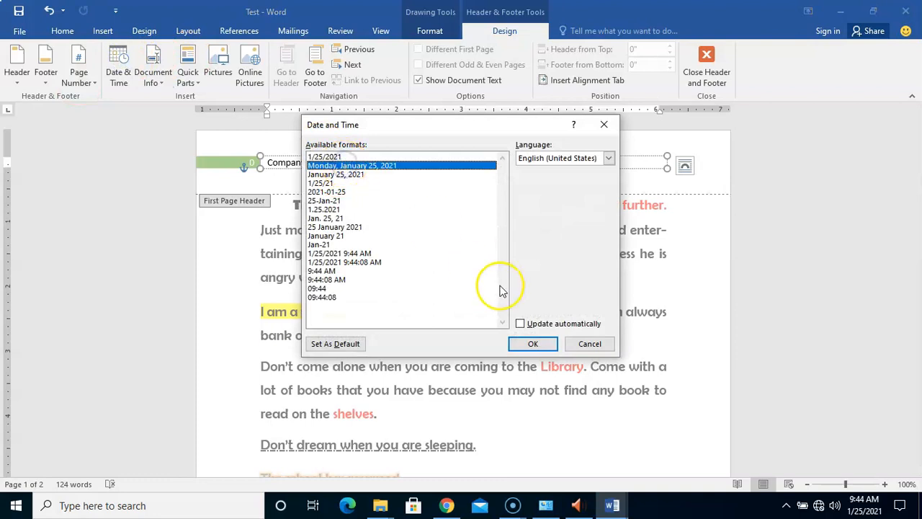
left_click(526, 343)
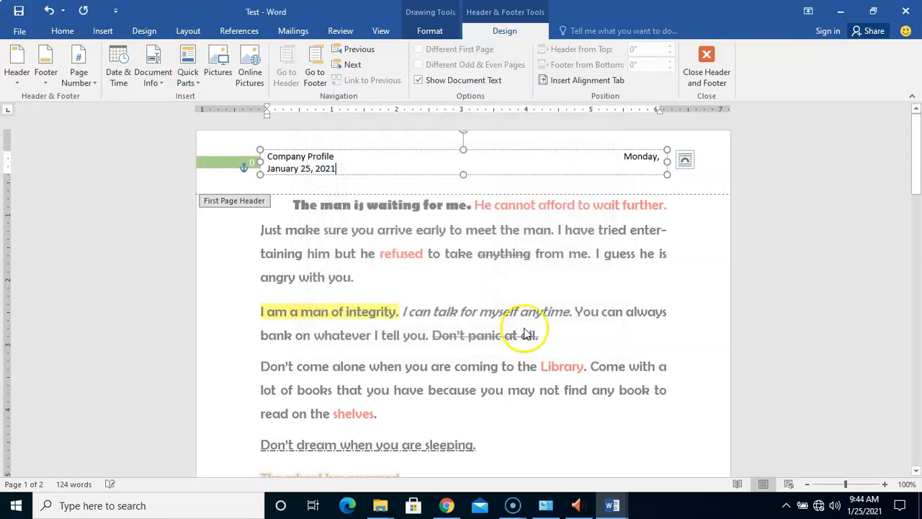
- Remove three tabs before the date to fit it on the title's line, and return to the body text
left_click(623, 159)
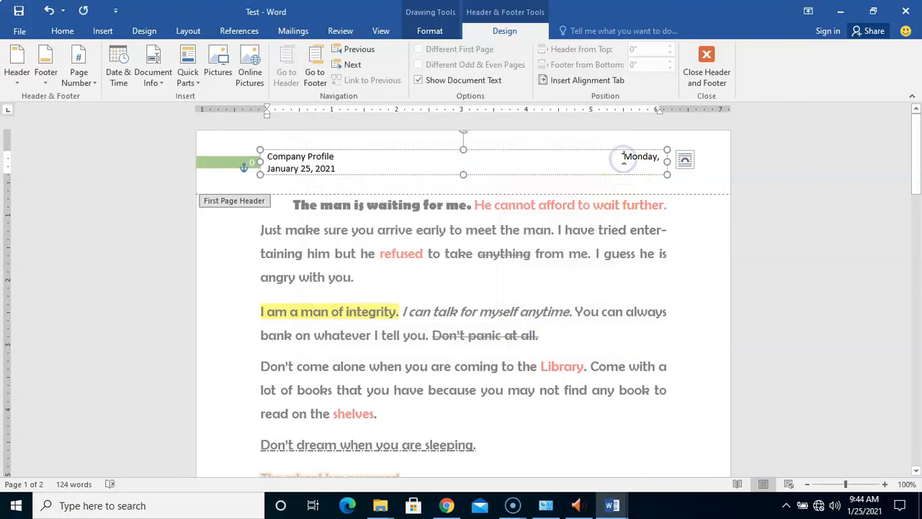
key("BackSpace")
key("BackSpace")
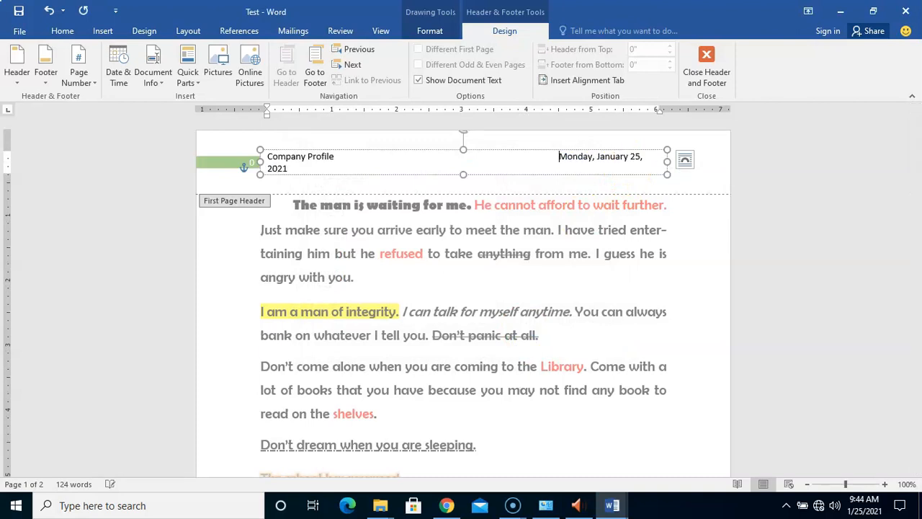
key("BackSpace")
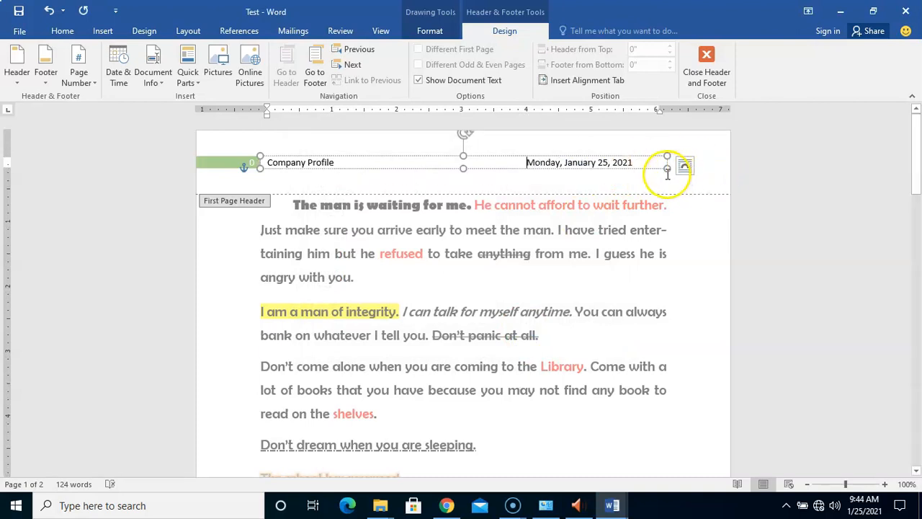
double_click(640, 256)
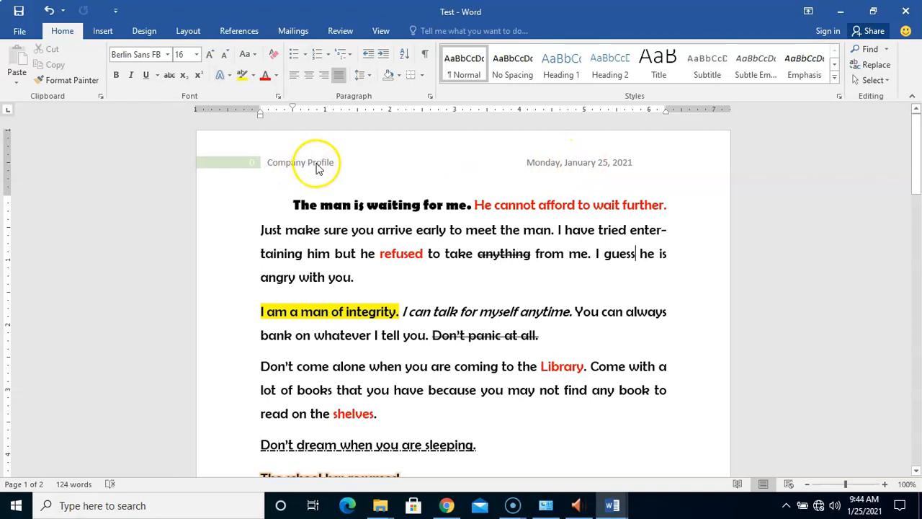
- Reopen the first-page header, right-align the line with the title and date, and return to the body text
double_click(590, 168)
left_click(590, 164)
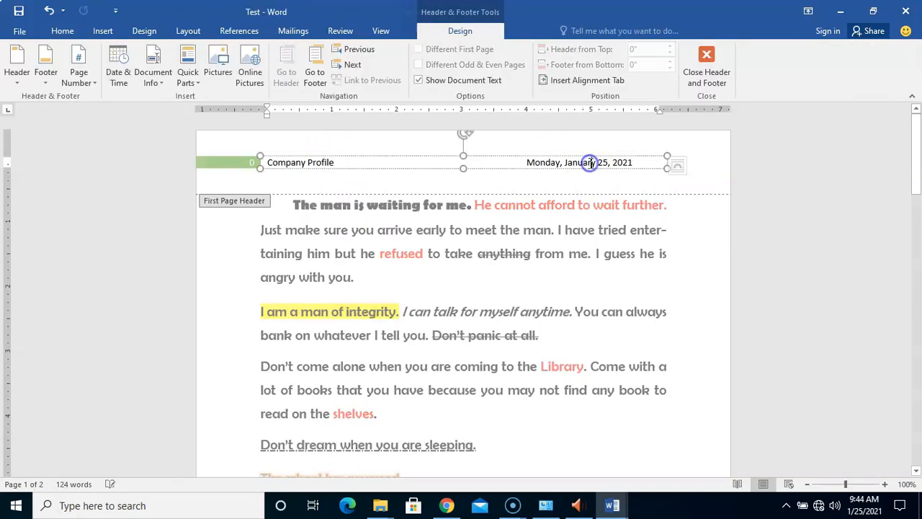
left_click(527, 162)
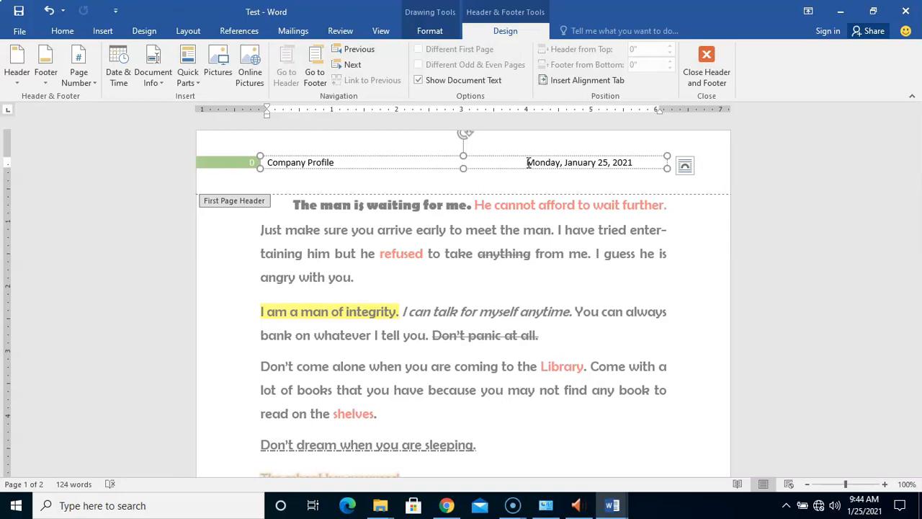
type("R")
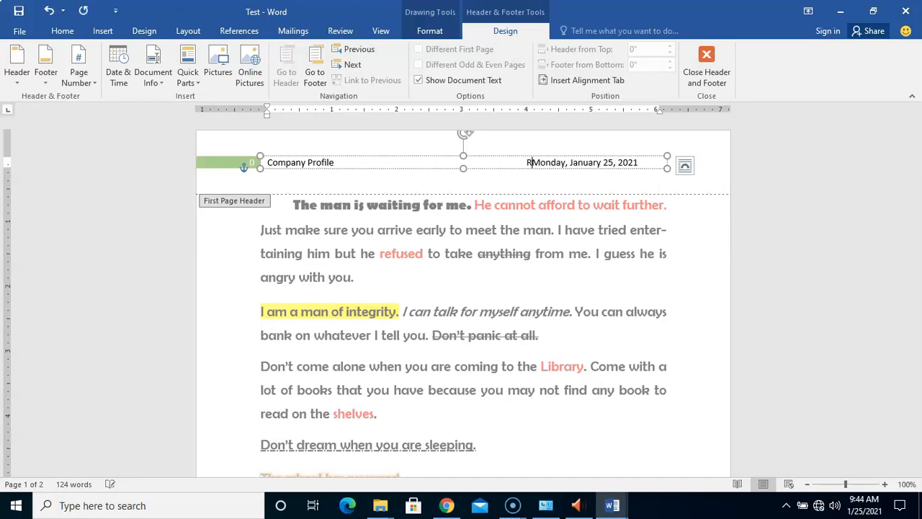
key("ctrl+z")
key("ctrl+z")
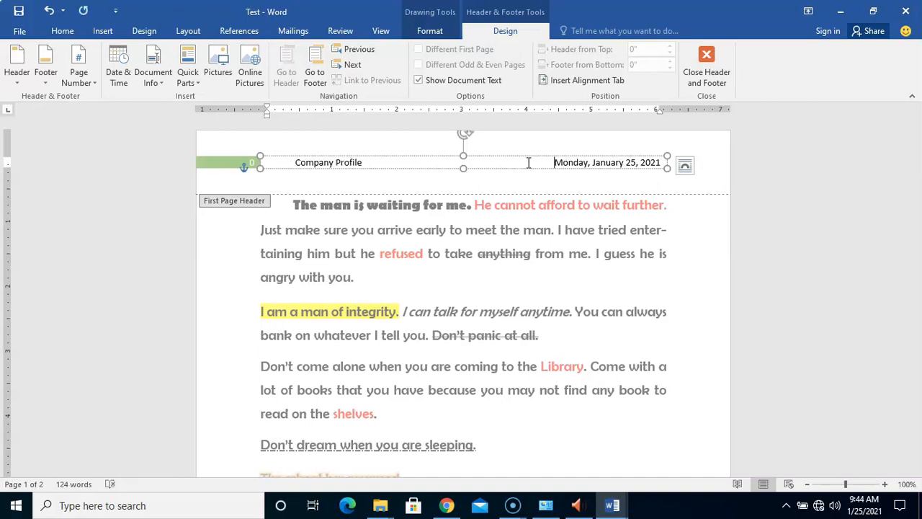
double_click(560, 250)
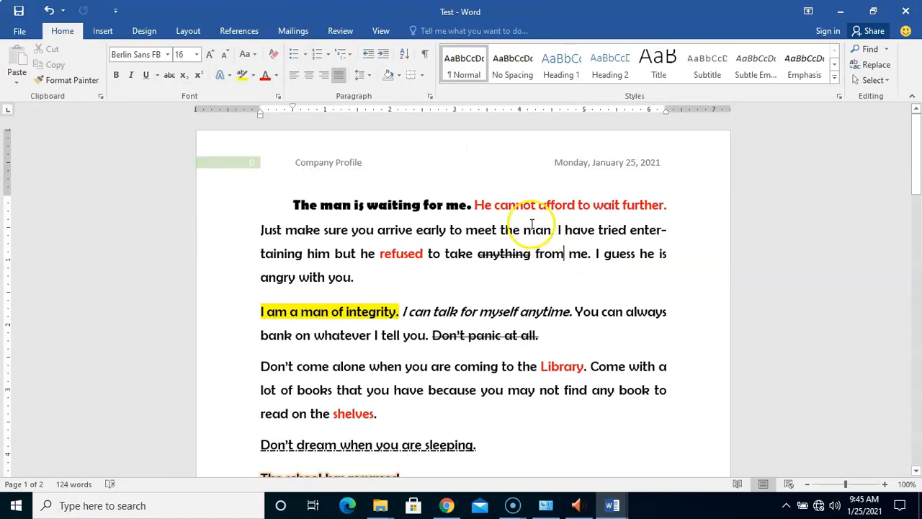
- Try justified alignment on the header's title and date line, restore right alignment, and return to the body text
double_click(516, 168)
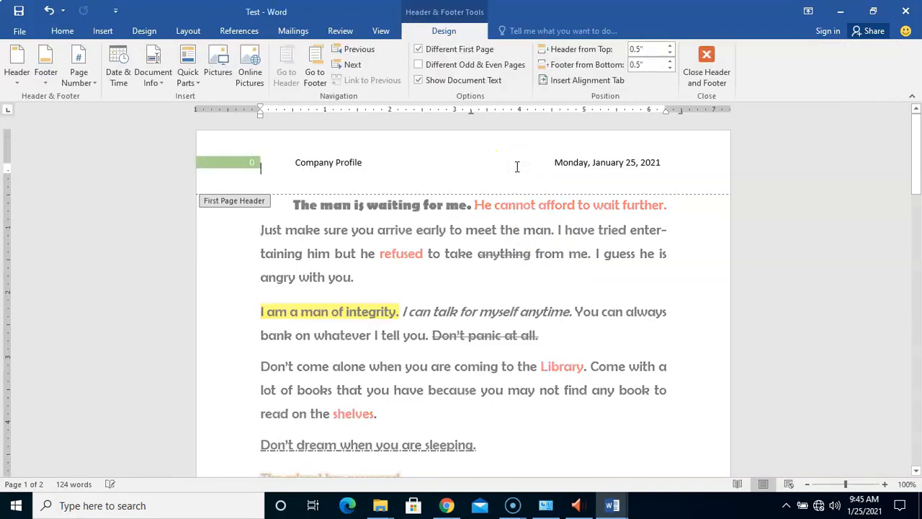
left_click(517, 164)
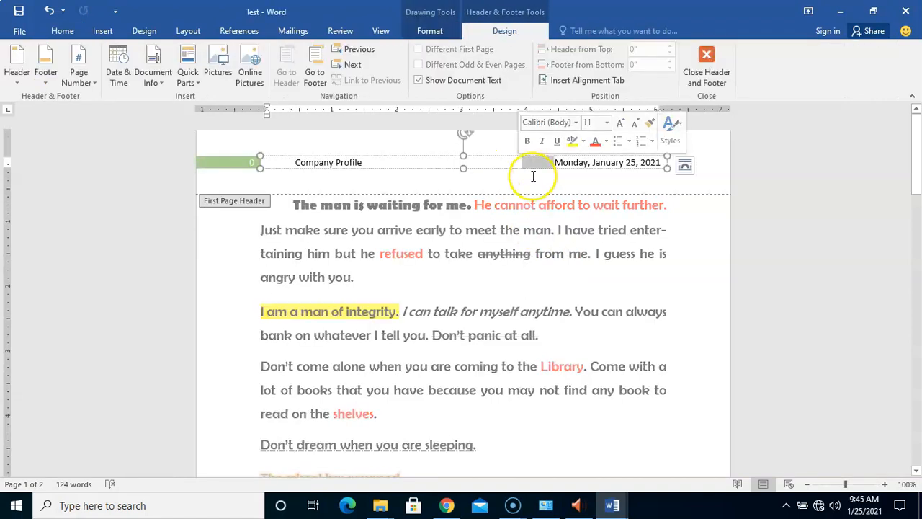
left_click(540, 167)
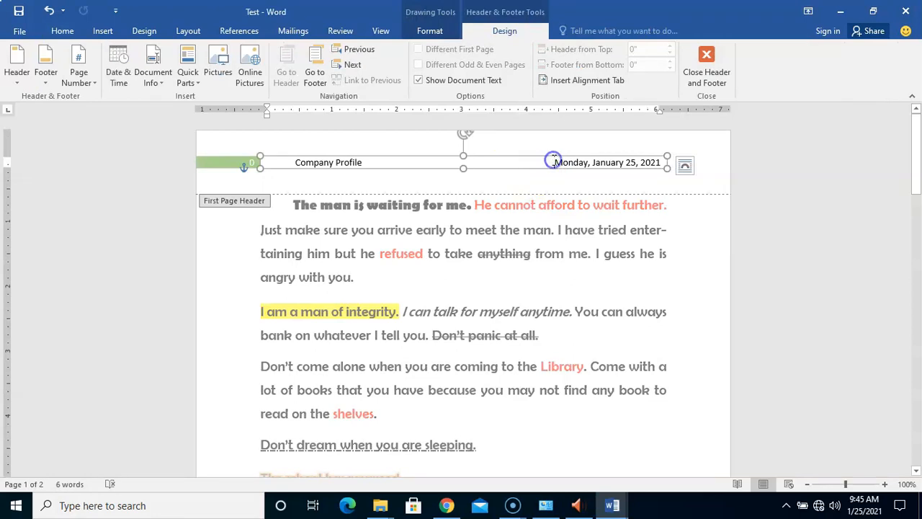
left_click(63, 32)
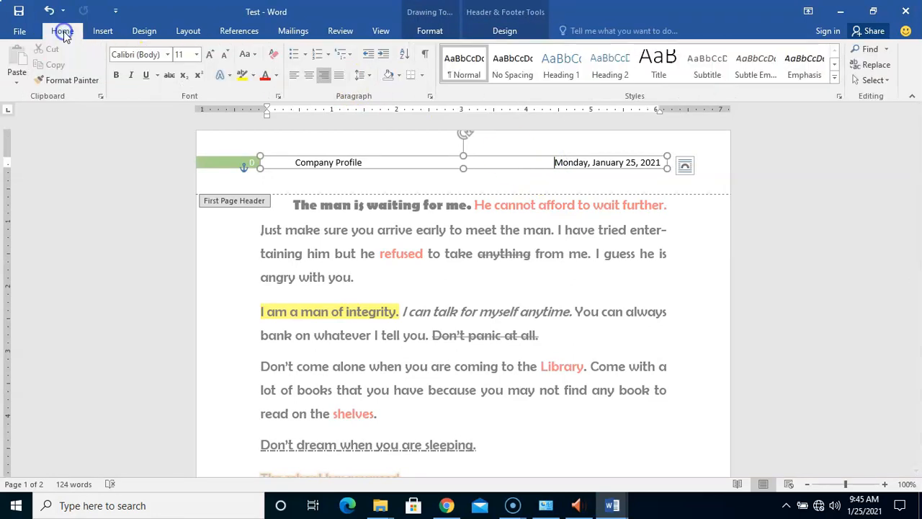
left_click(339, 76)
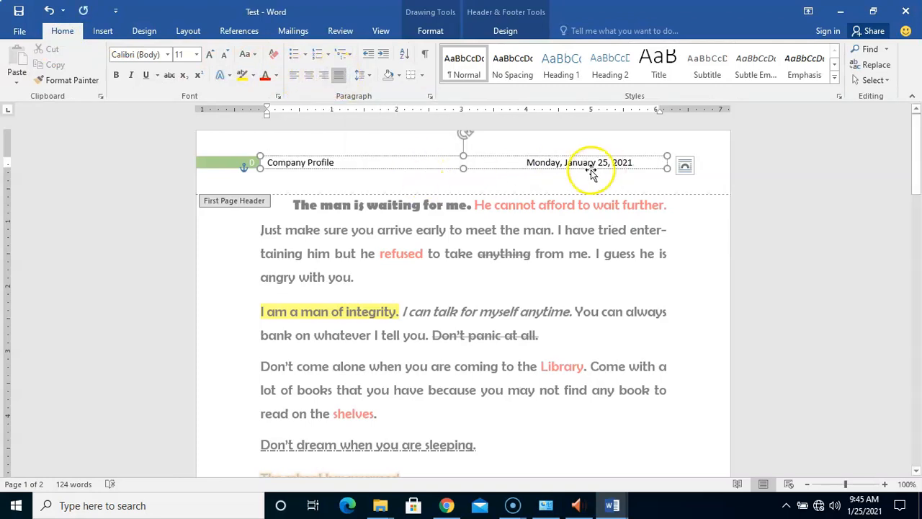
left_click(324, 78)
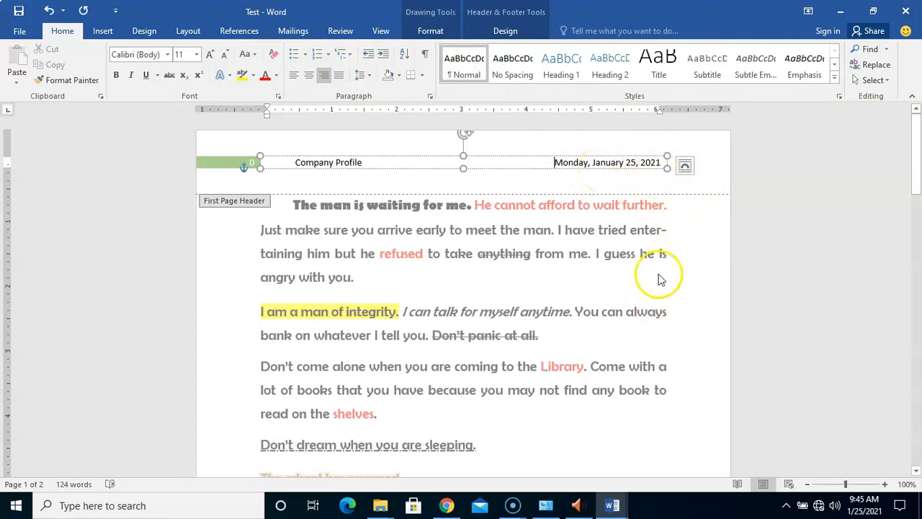
double_click(477, 256)
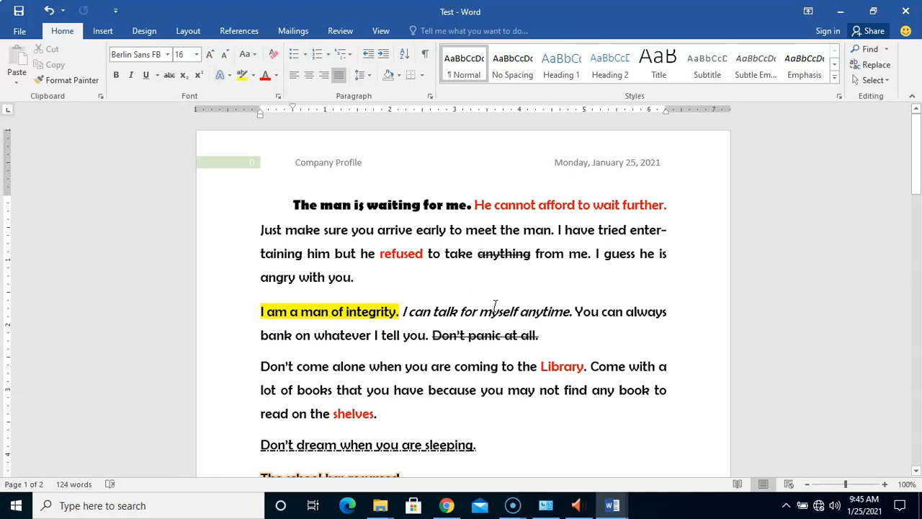
- Open the print preview and enlarge it to 90% to examine the header's title and date
left_click(19, 29)
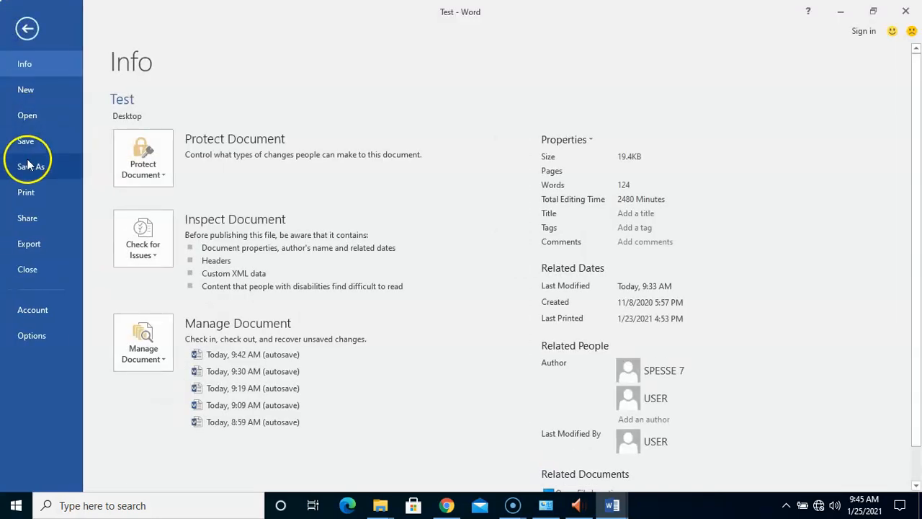
left_click(36, 200)
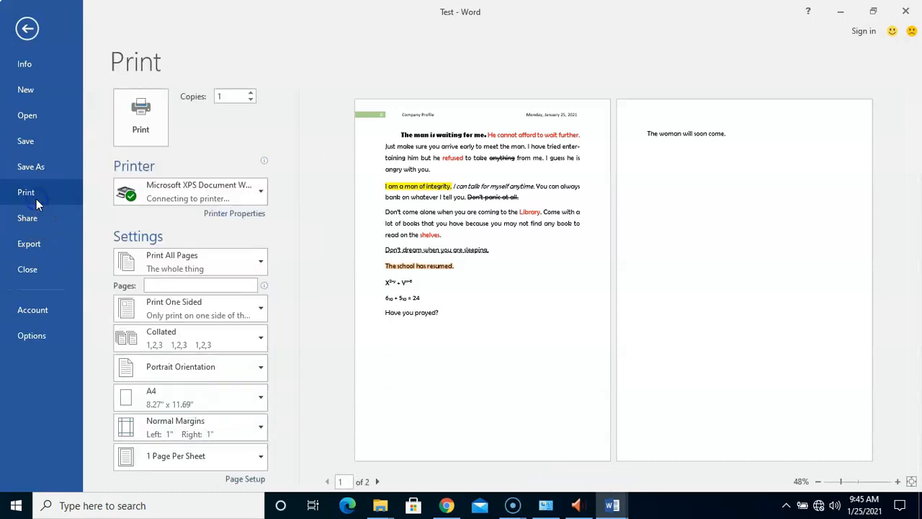
left_click(897, 482)
left_click(898, 482)
left_click(897, 482)
left_click(898, 482)
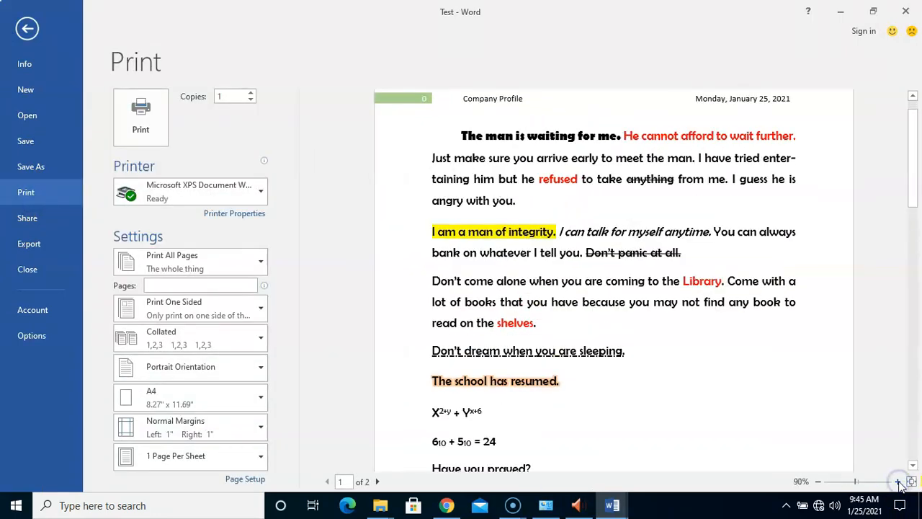
- Enlarge the print preview to 100%, examine the header at the top of the first page, and return to the document
left_click(897, 482)
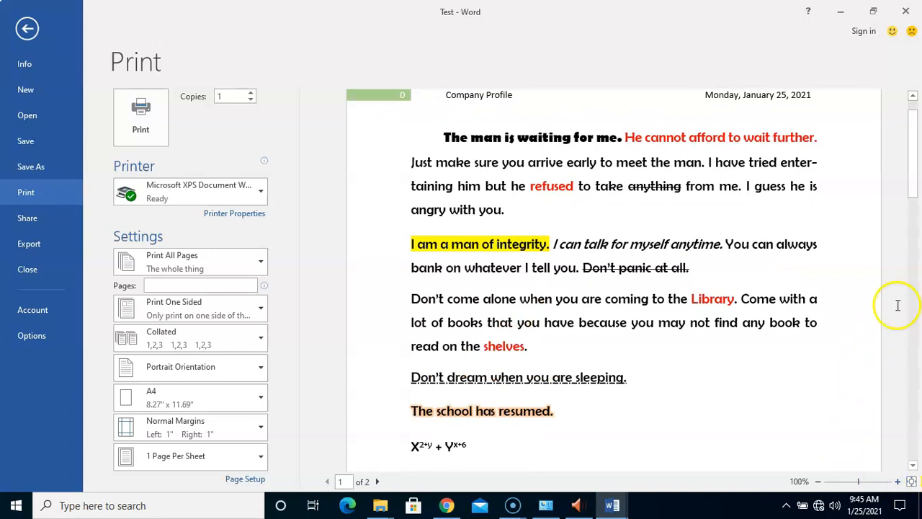
left_click_drag(917, 198, 912, 92)
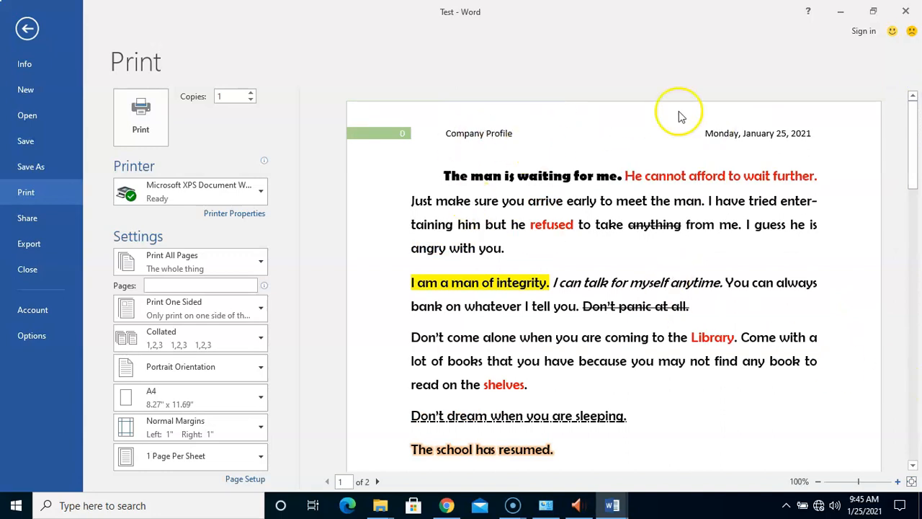
left_click(29, 28)
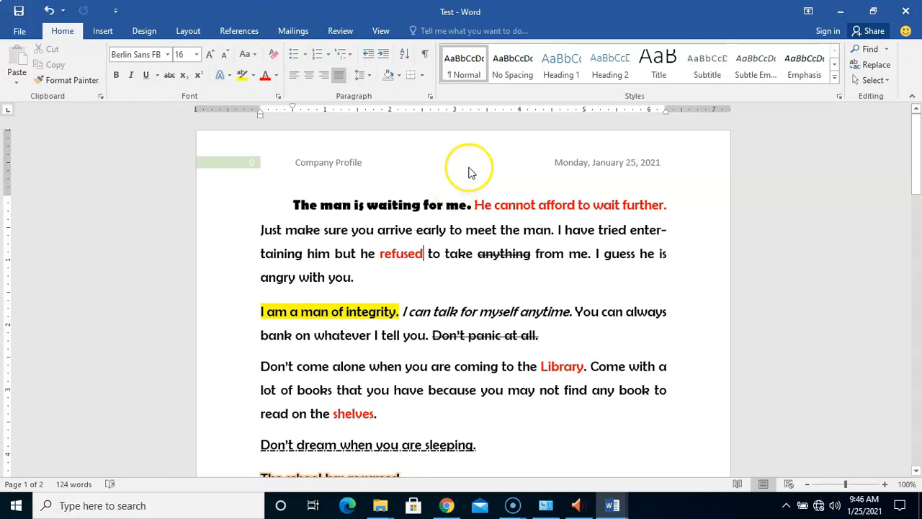
- Format the page number in the first-page header as 1, 2, 3 starting at 1, and return to the body text
double_click(403, 167)
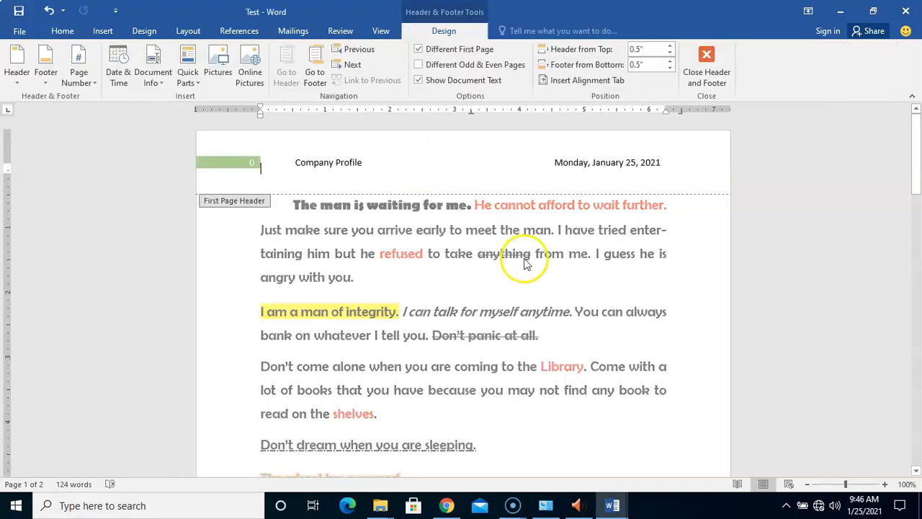
left_click(250, 162)
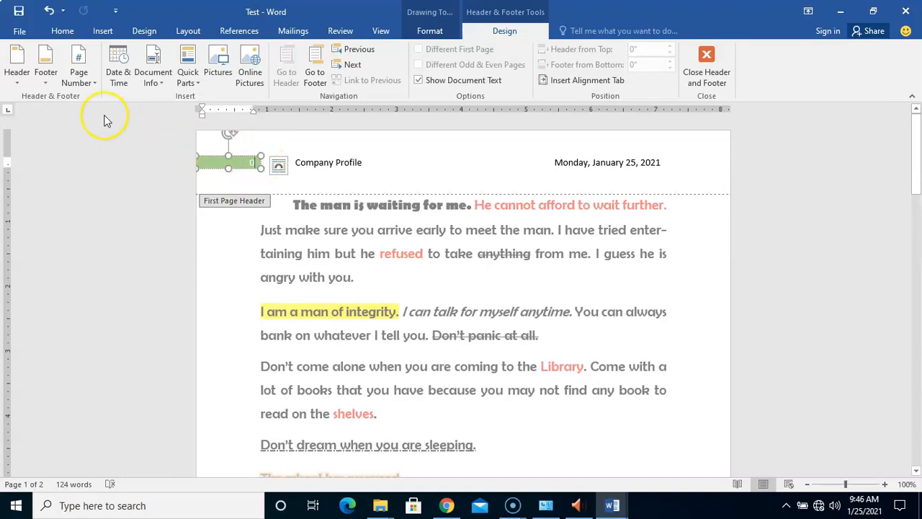
left_click(88, 83)
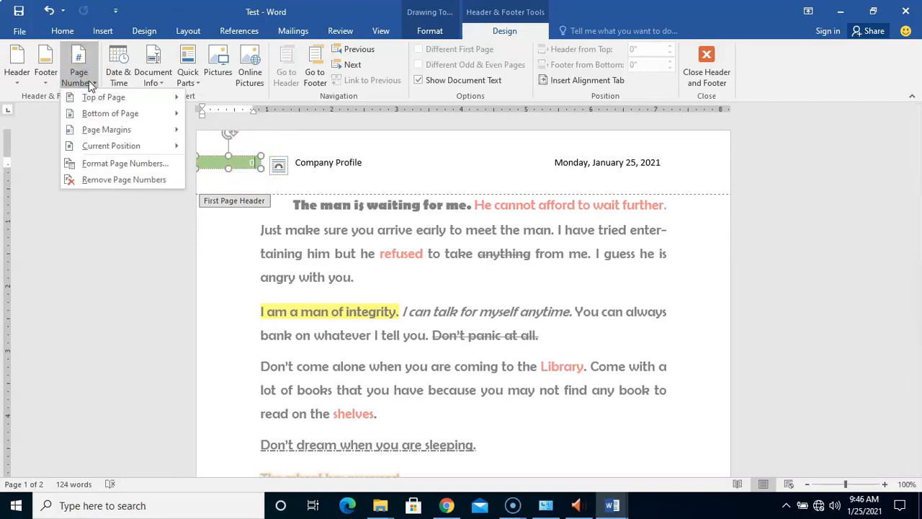
left_click(122, 165)
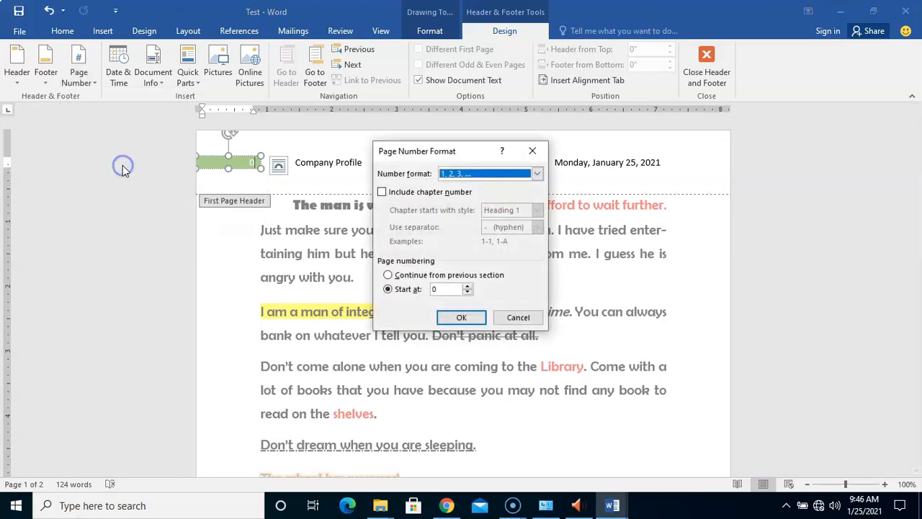
left_click(536, 174)
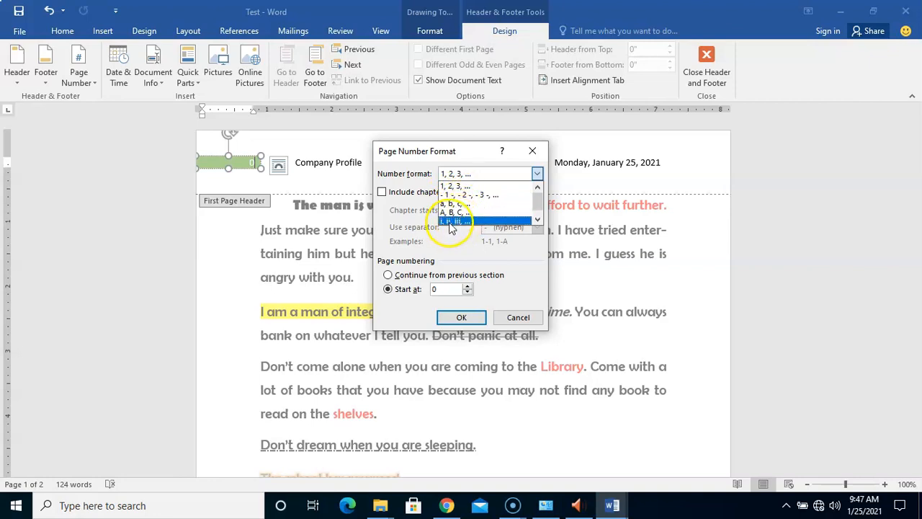
left_click_drag(540, 201, 539, 208)
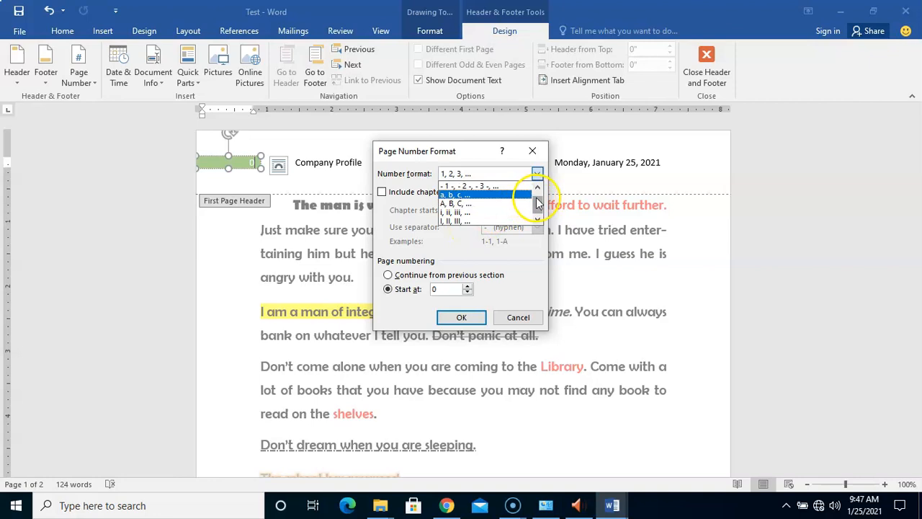
left_click_drag(533, 203, 535, 193)
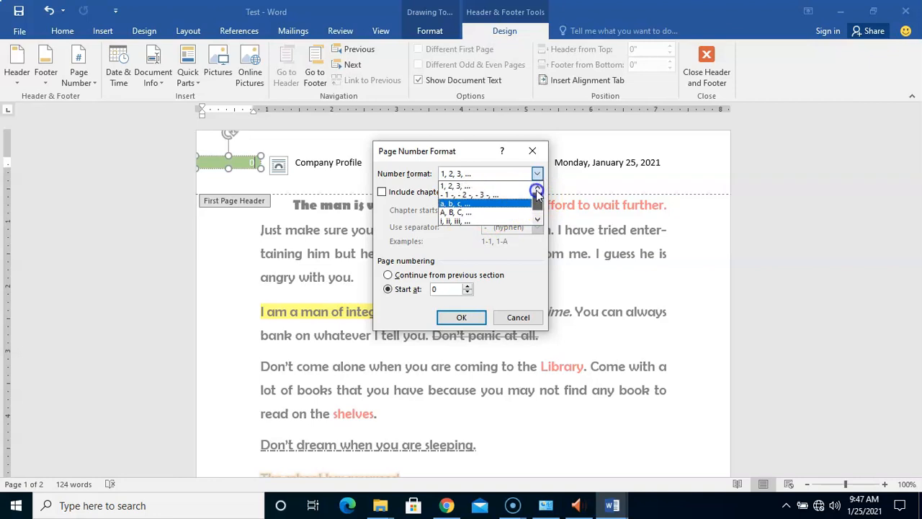
left_click(480, 186)
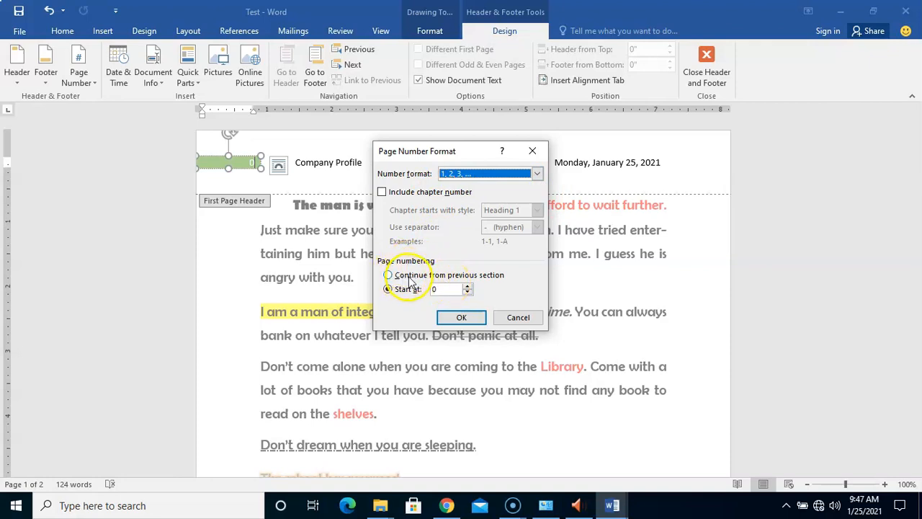
left_click(467, 286)
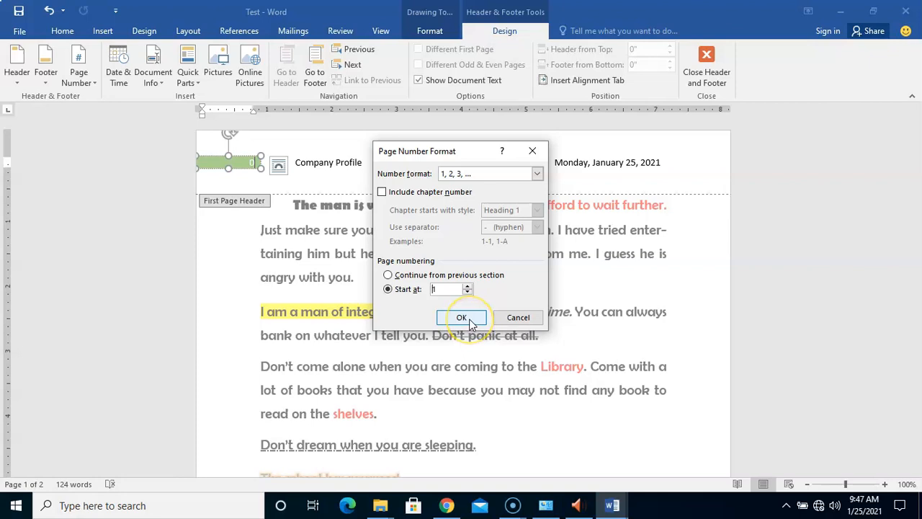
left_click(462, 318)
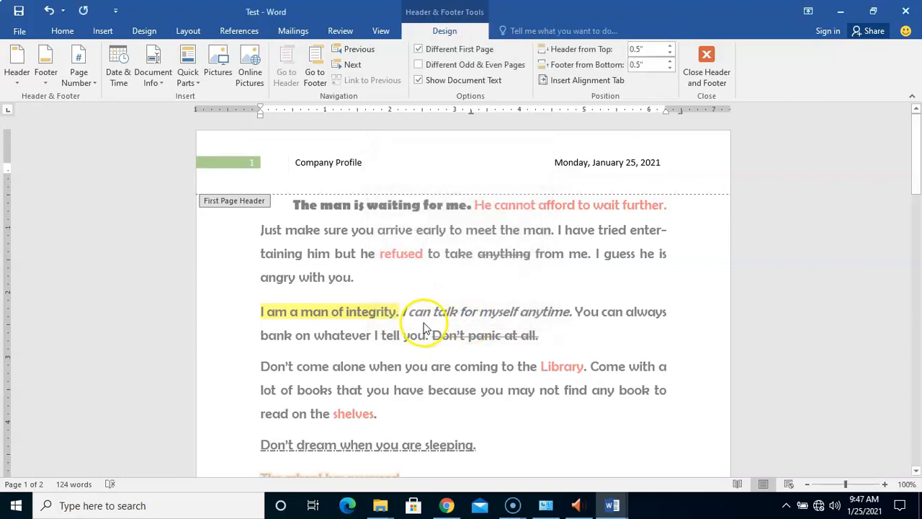
double_click(465, 312)
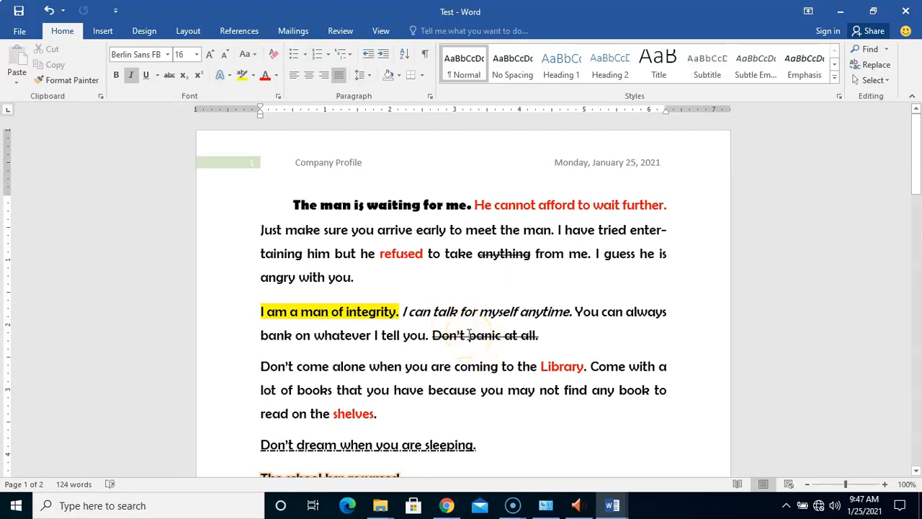
- Add the built-in Facet (Even Page) header to the second page and return to the body text
left_click_drag(913, 175, 919, 40)
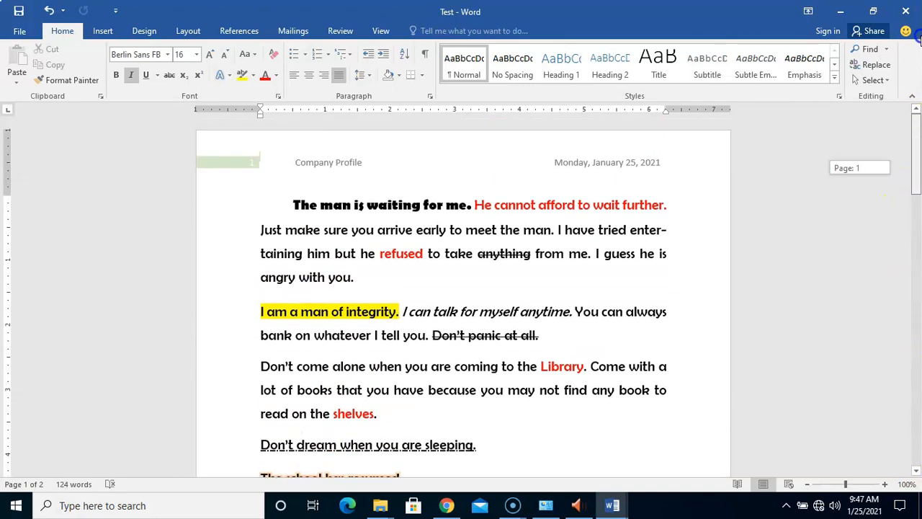
left_click_drag(913, 181, 914, 329)
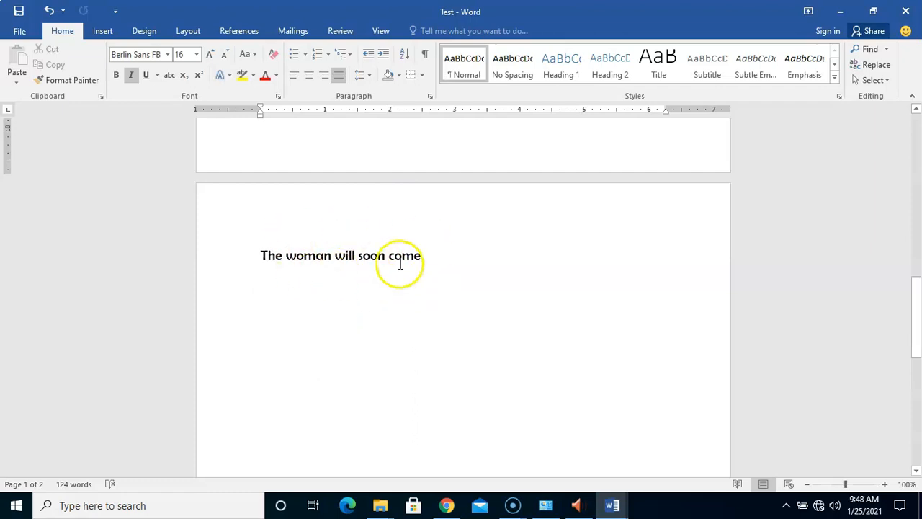
left_click_drag(912, 295, 915, 109)
left_click(392, 287)
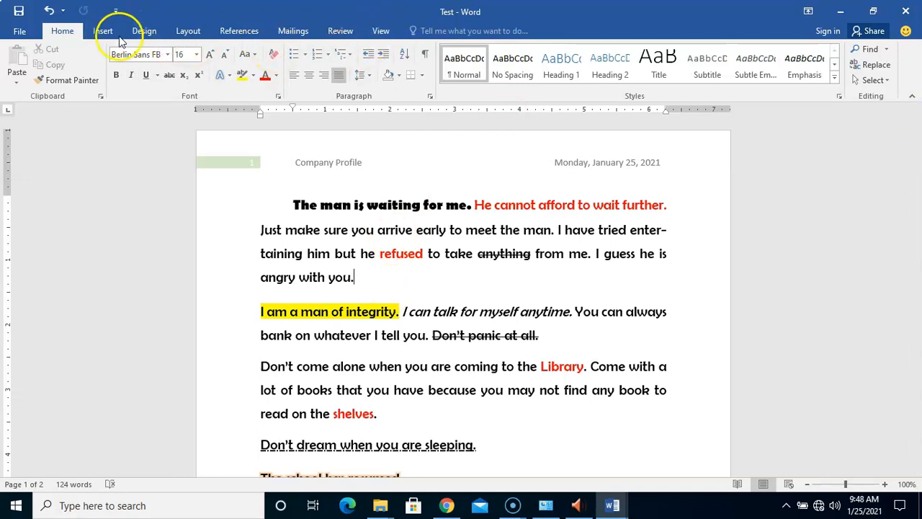
double_click(421, 167)
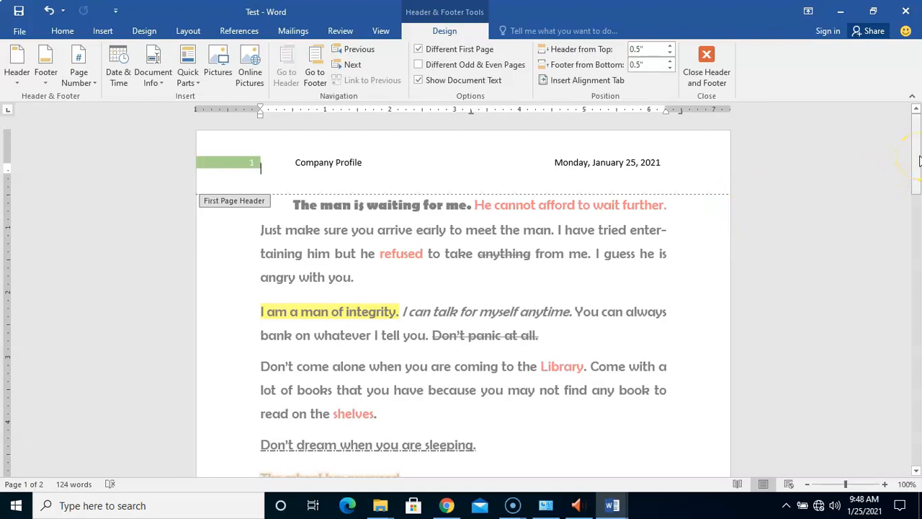
left_click_drag(919, 160, 912, 305)
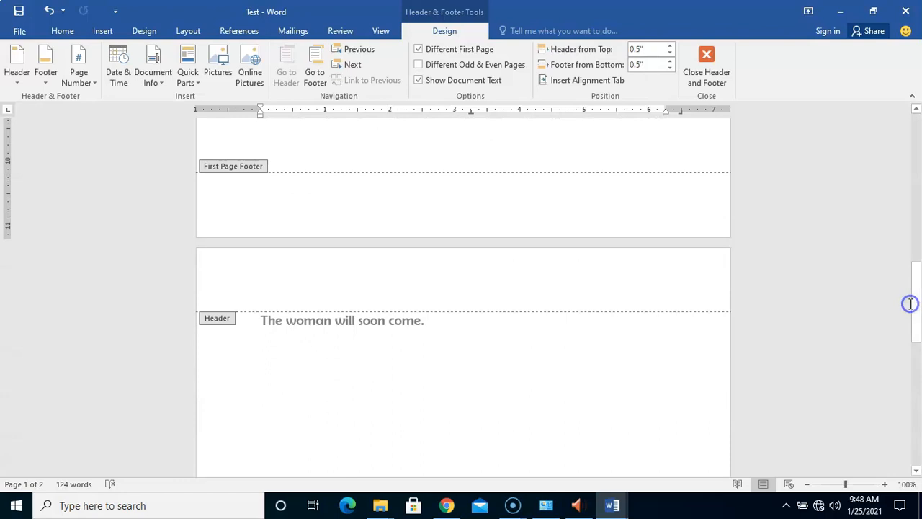
left_click(502, 297)
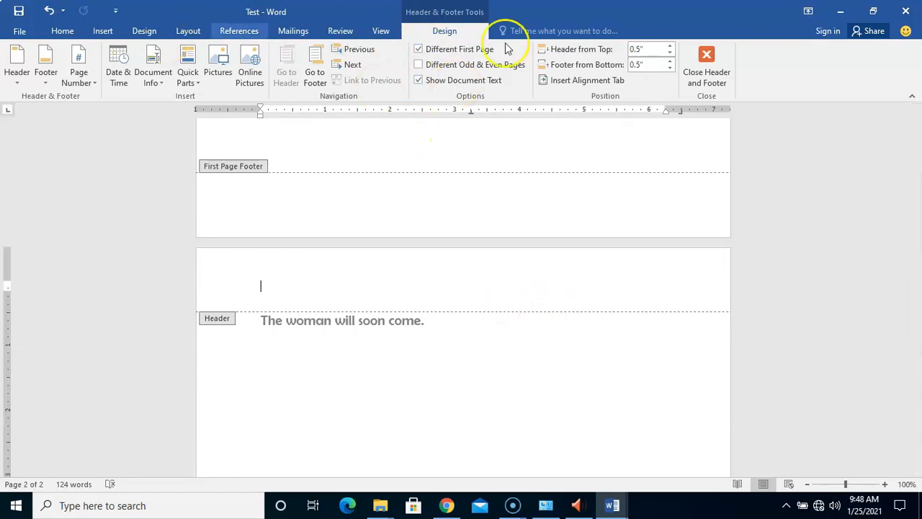
left_click(15, 72)
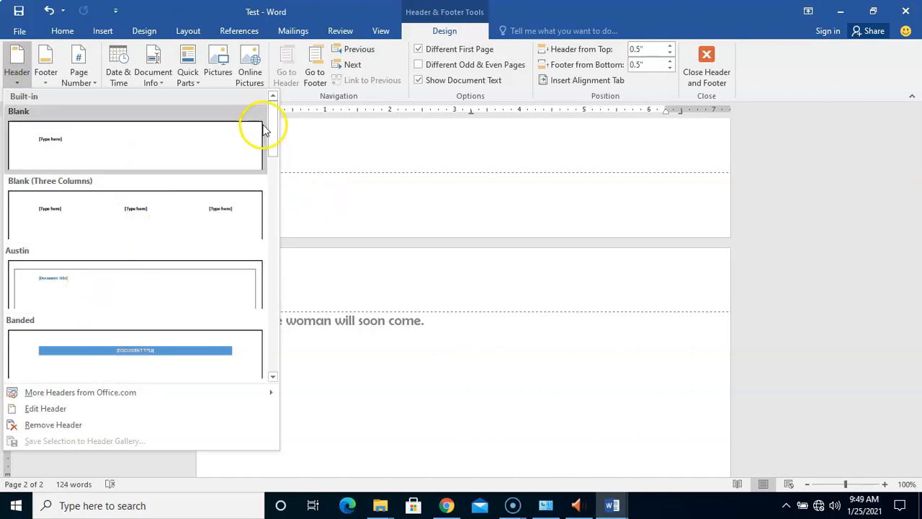
left_click_drag(271, 140, 273, 165)
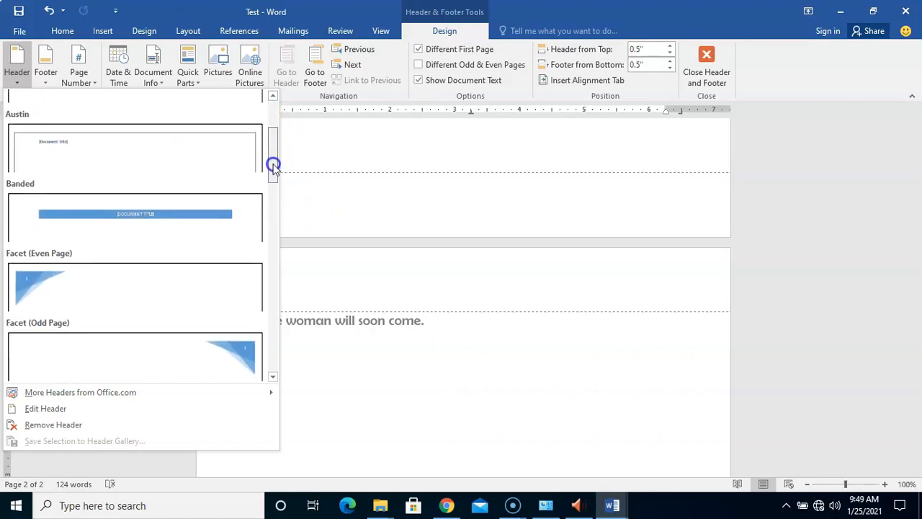
left_click_drag(273, 165, 273, 175)
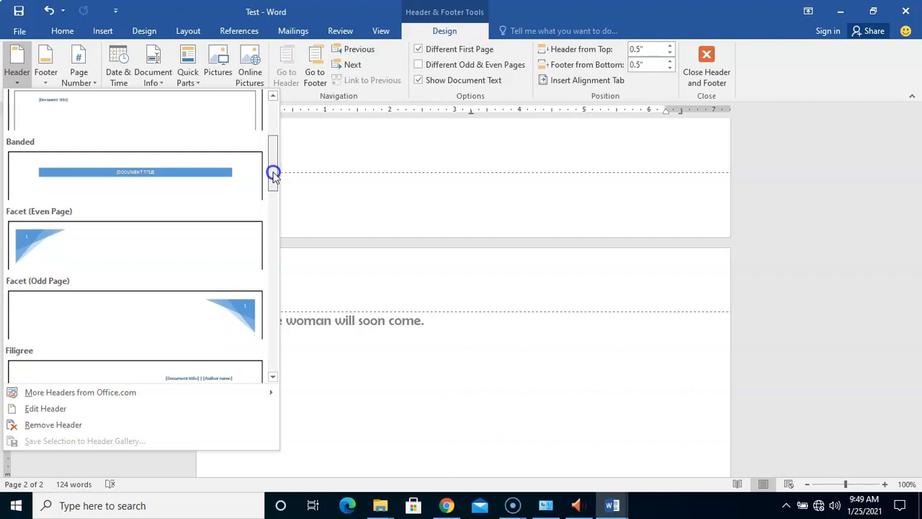
left_click(96, 247)
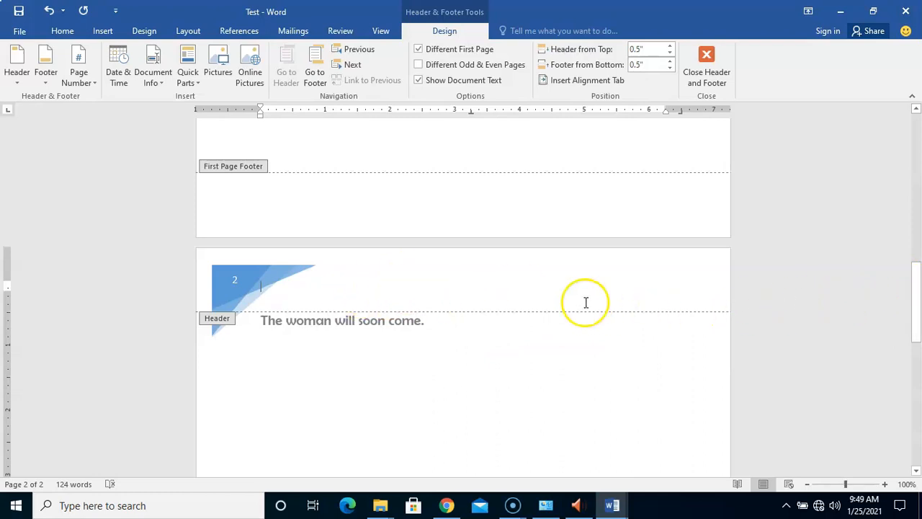
double_click(541, 373)
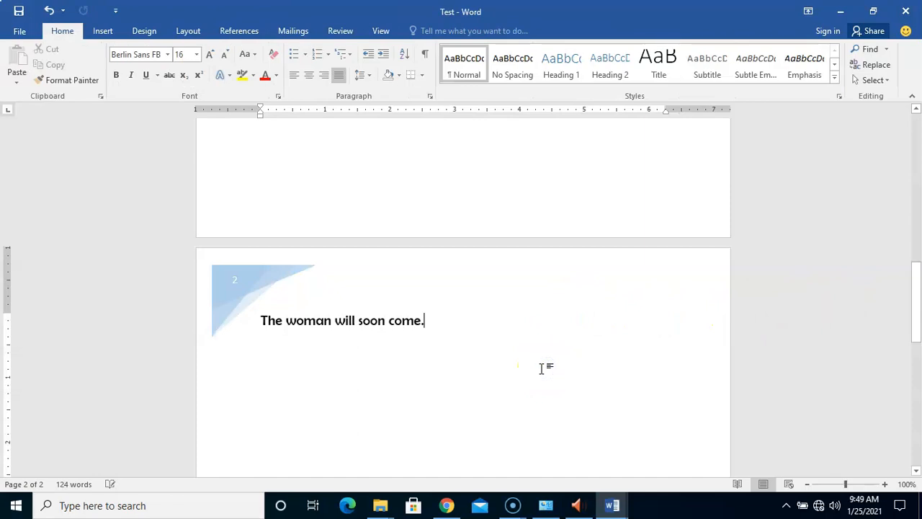
- Turn off Different First Page in the first page's header, return to the body text, and check the headers across the document
left_click_drag(918, 301, 918, 151)
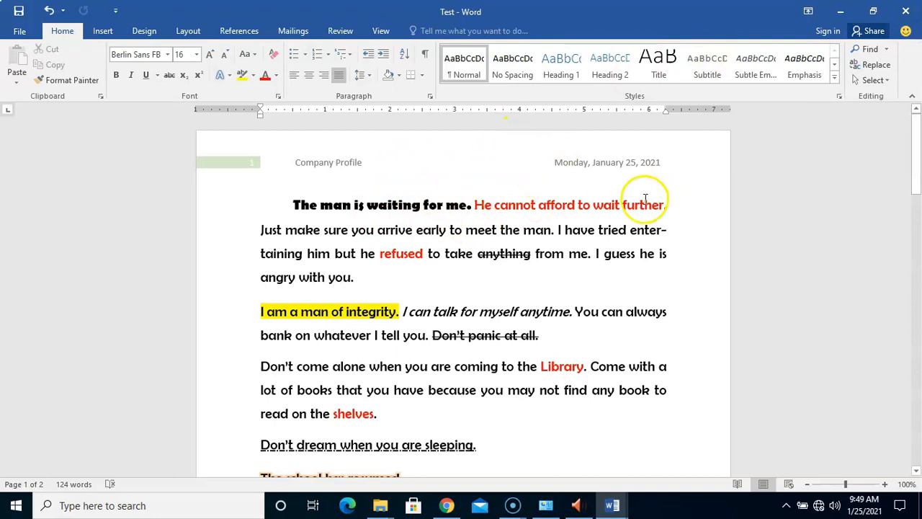
left_click_drag(916, 151, 911, 55)
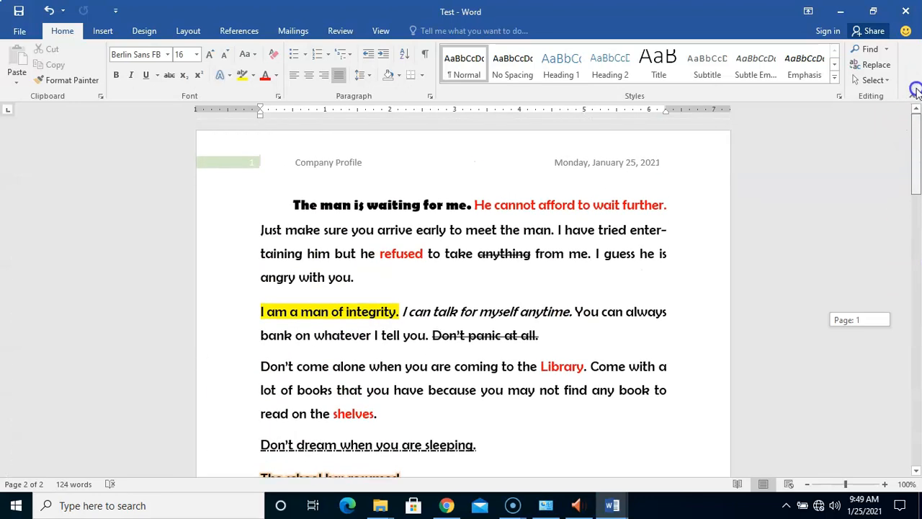
left_click(524, 257)
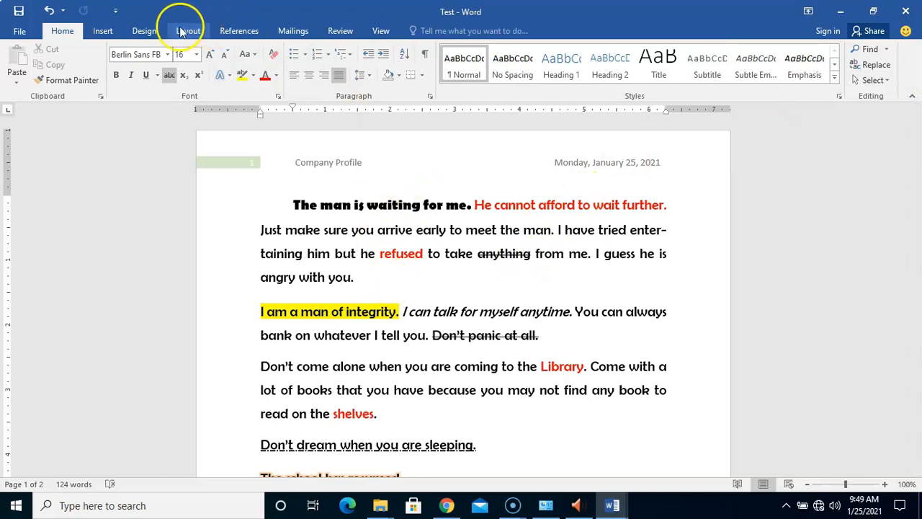
double_click(410, 161)
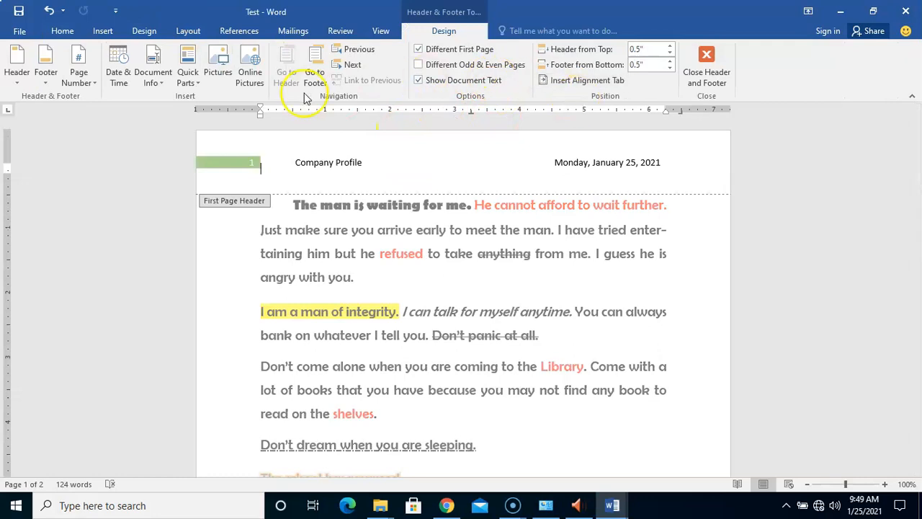
left_click(436, 54)
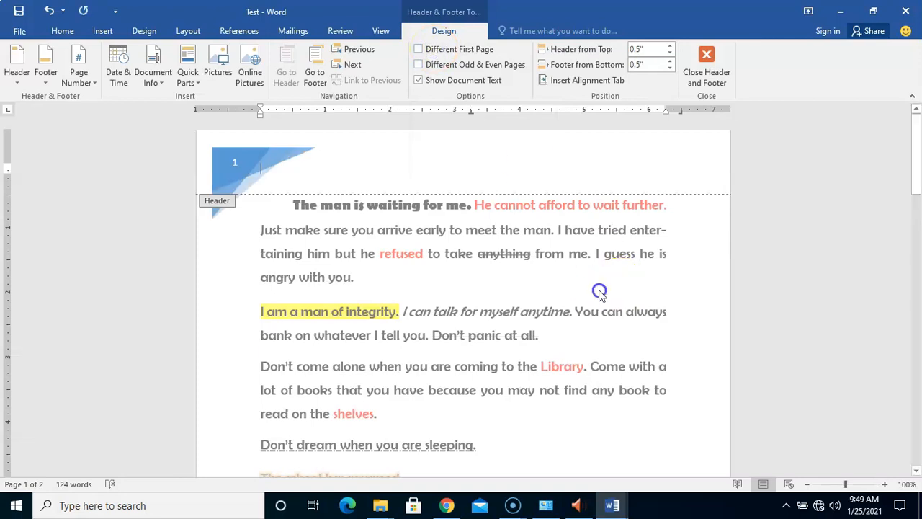
double_click(600, 292)
left_click_drag(915, 148, 911, 105)
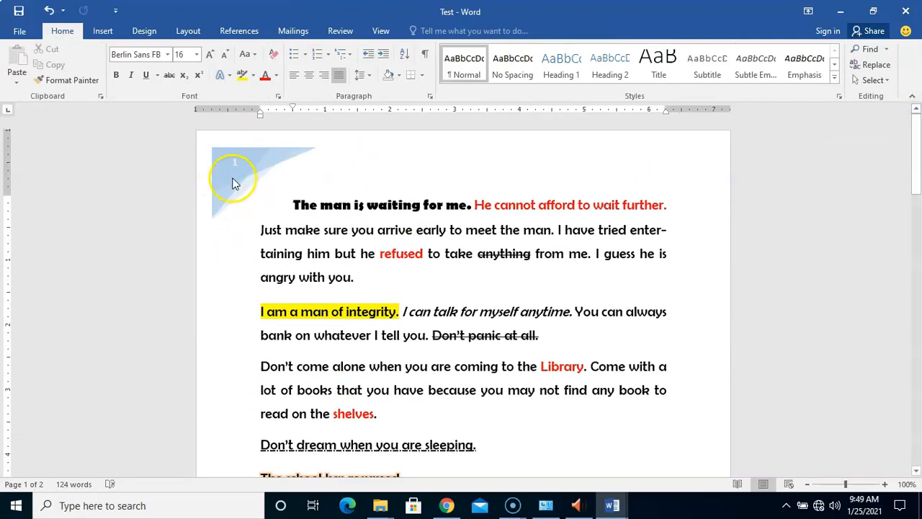
left_click_drag(913, 137, 919, 62)
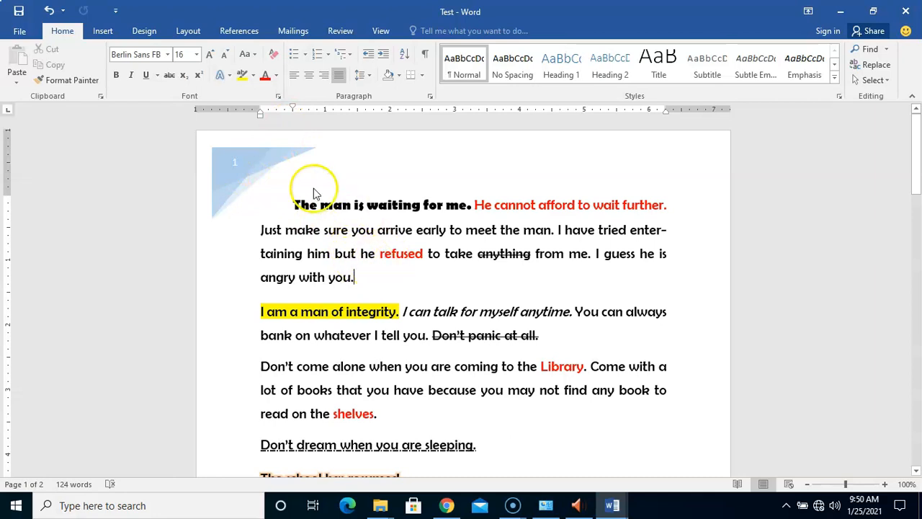
- Look through the built-in footer designs and leave the gallery without inserting one
left_click(102, 31)
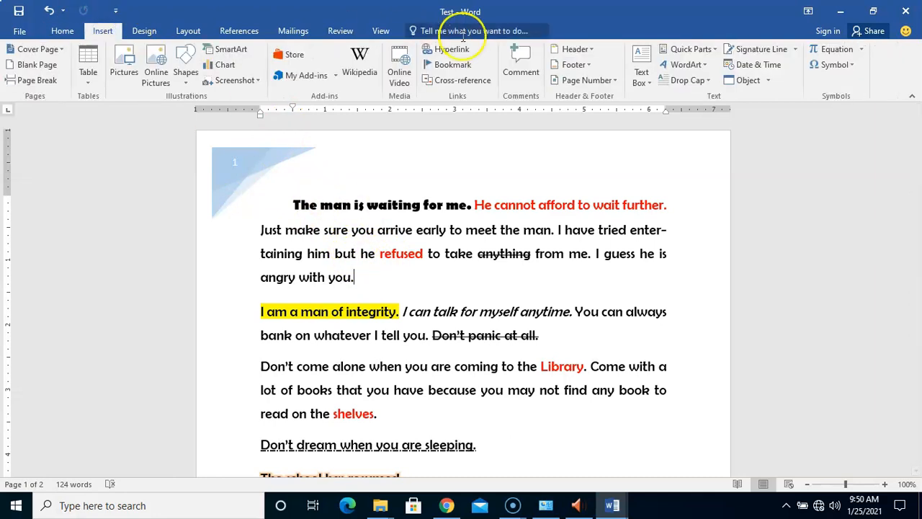
left_click(585, 65)
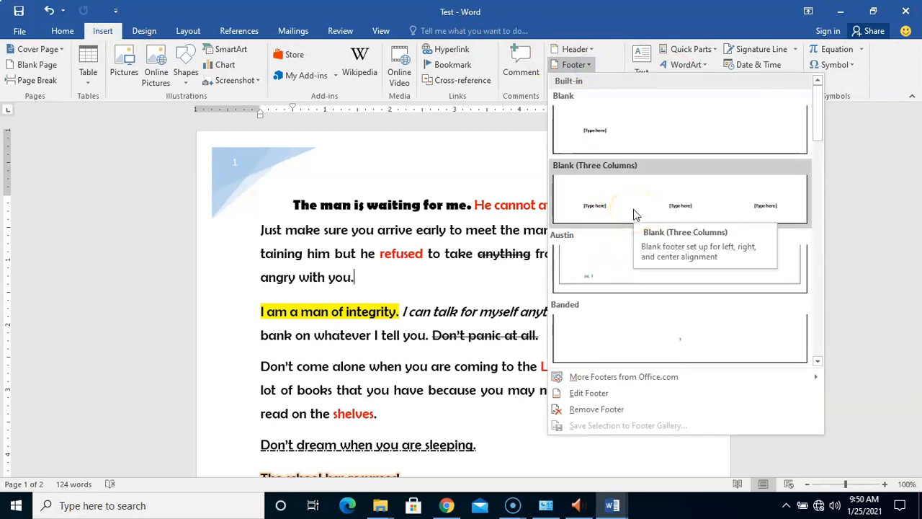
left_click(437, 261)
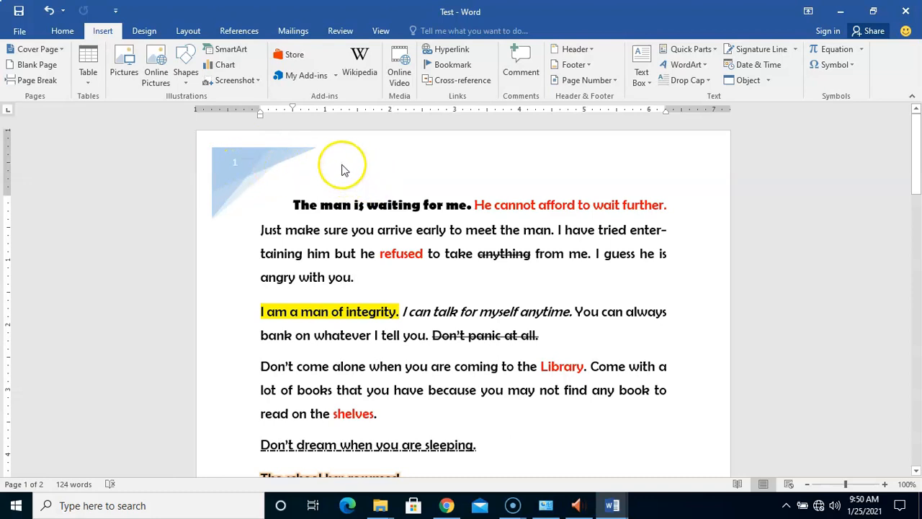
- Look through the built-in page number designs for the top of the page, the bottom of the page and the page margins
left_click(619, 81)
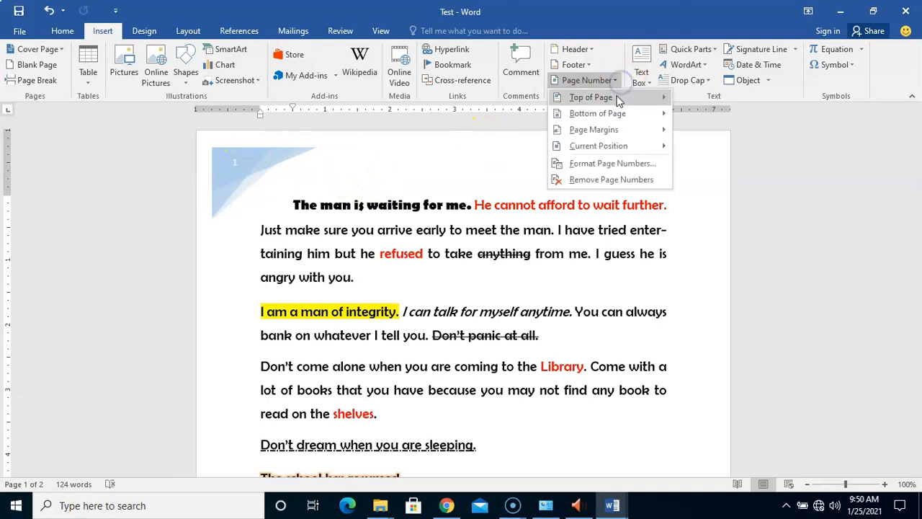
mouse_move(617, 97)
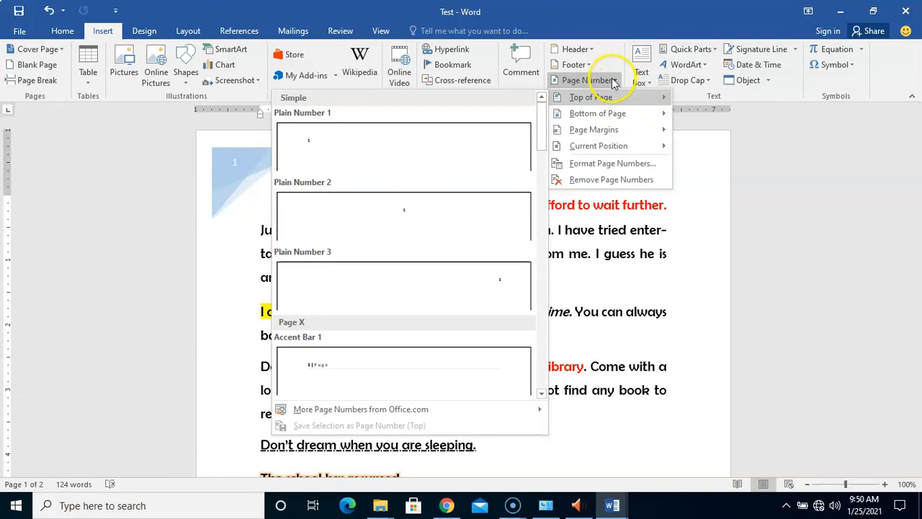
left_click(613, 80)
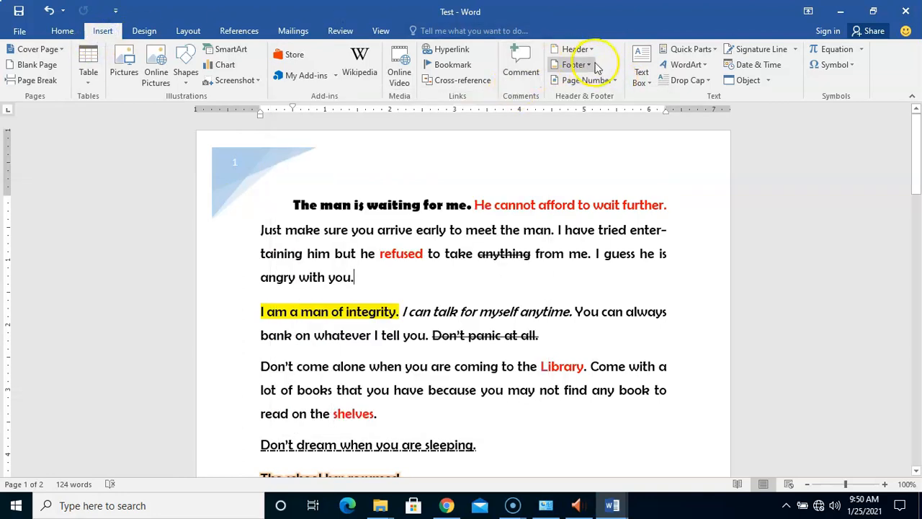
left_click(616, 81)
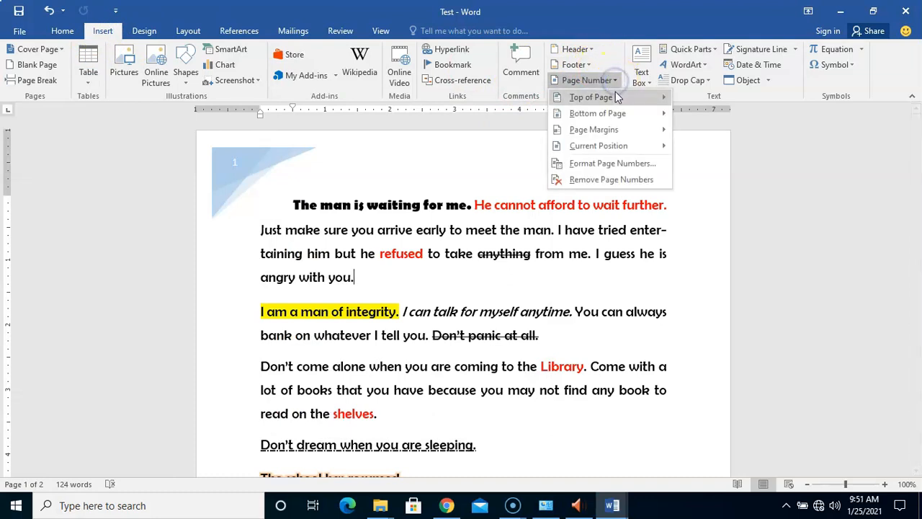
mouse_move(617, 100)
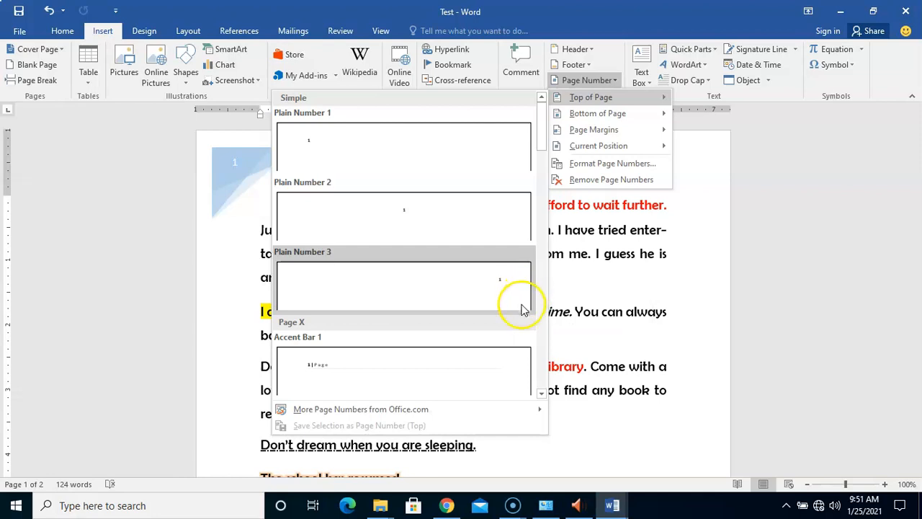
scroll(541, 145, "down", 2)
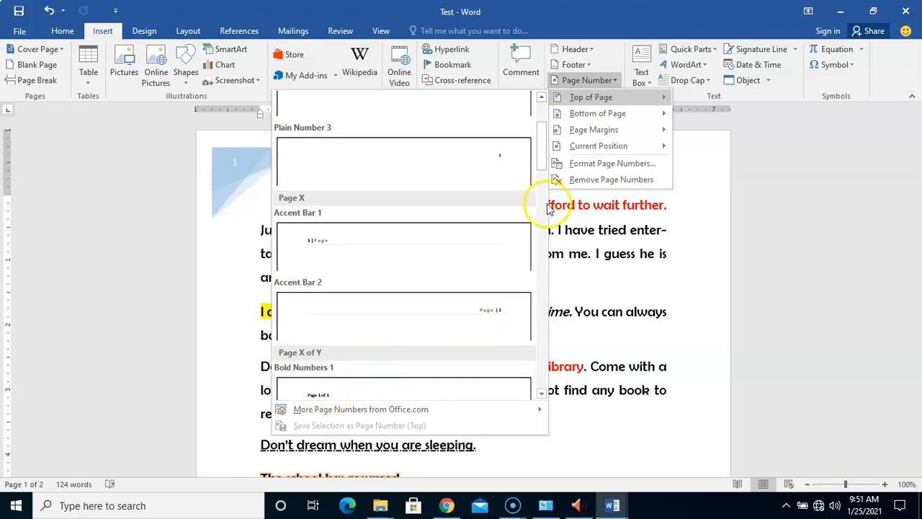
left_click_drag(540, 156, 541, 103)
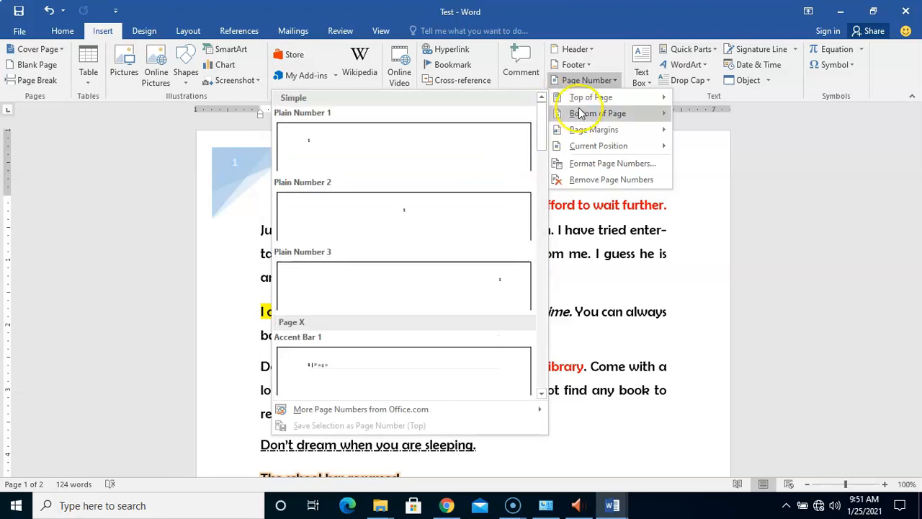
mouse_move(596, 114)
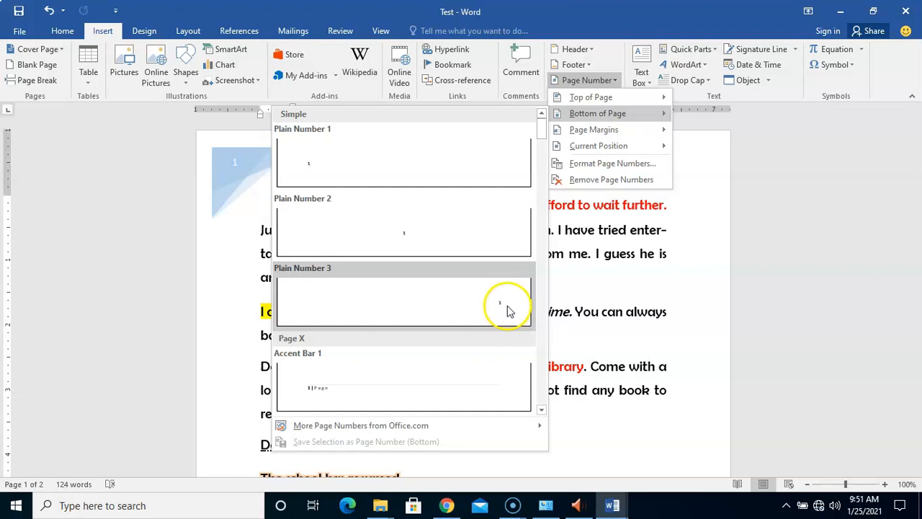
left_click(541, 410)
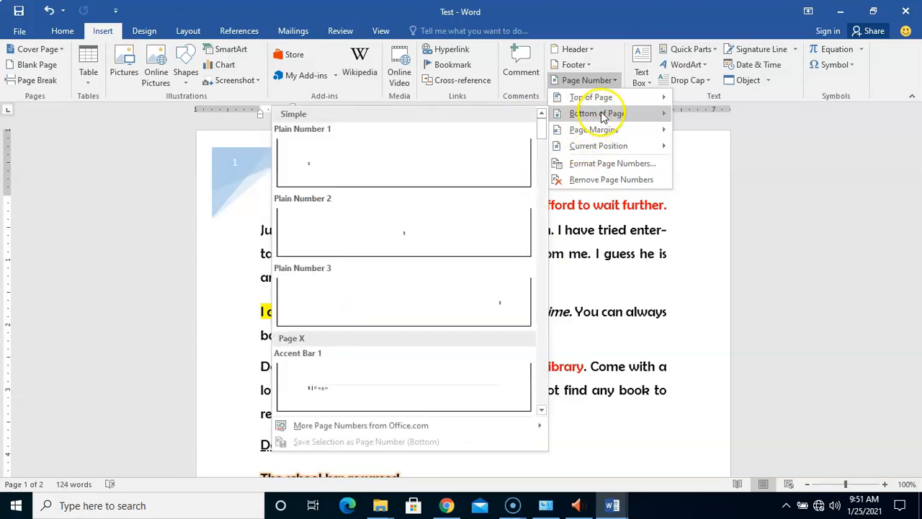
mouse_move(623, 131)
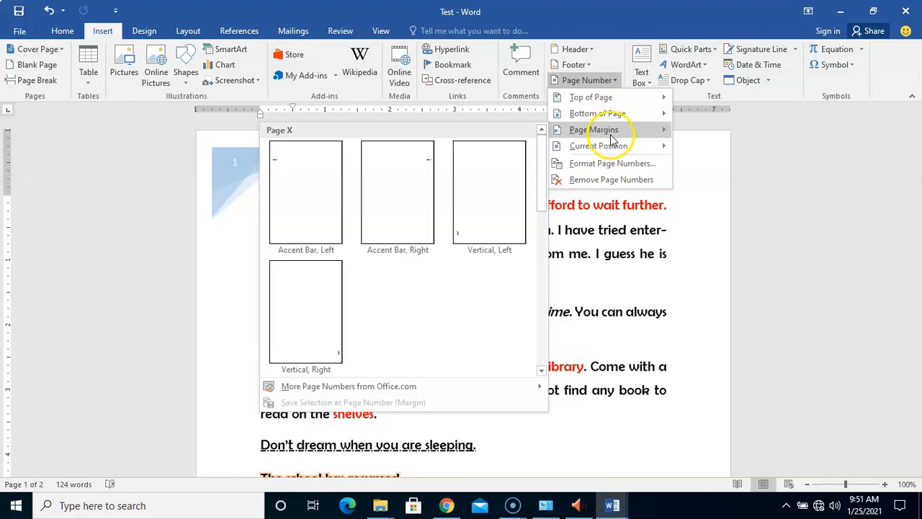
- Insert the Accent Bar, Left page number in the page margin and return to the body text
mouse_move(611, 115)
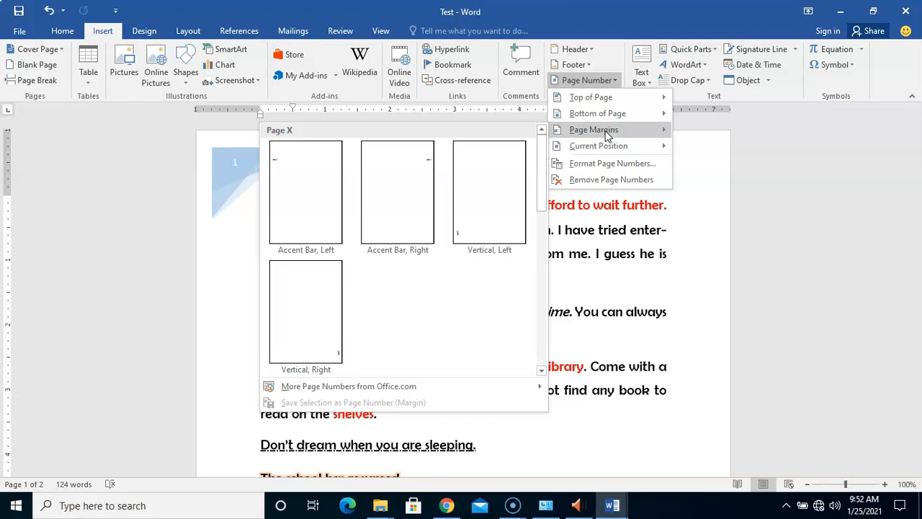
left_click(287, 207)
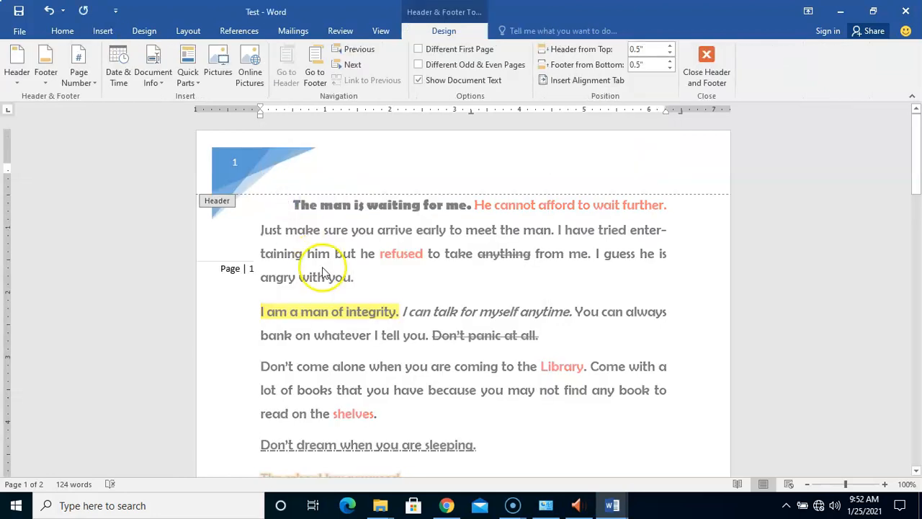
double_click(397, 352)
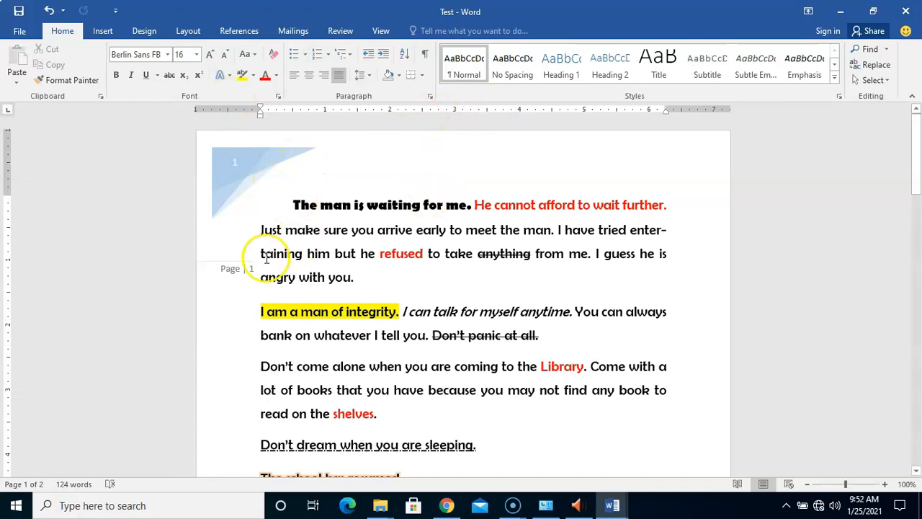
- Reopen the first page's header and remove the page numbers
left_click(364, 175)
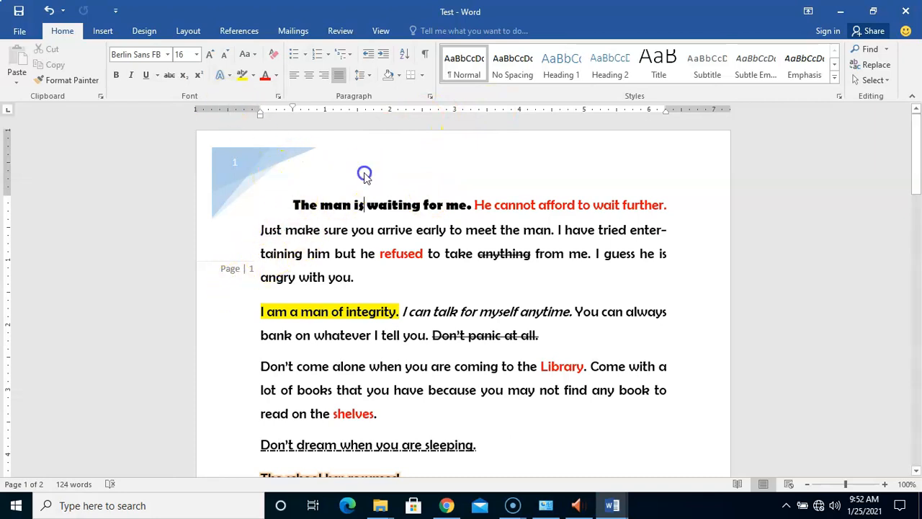
double_click(364, 175)
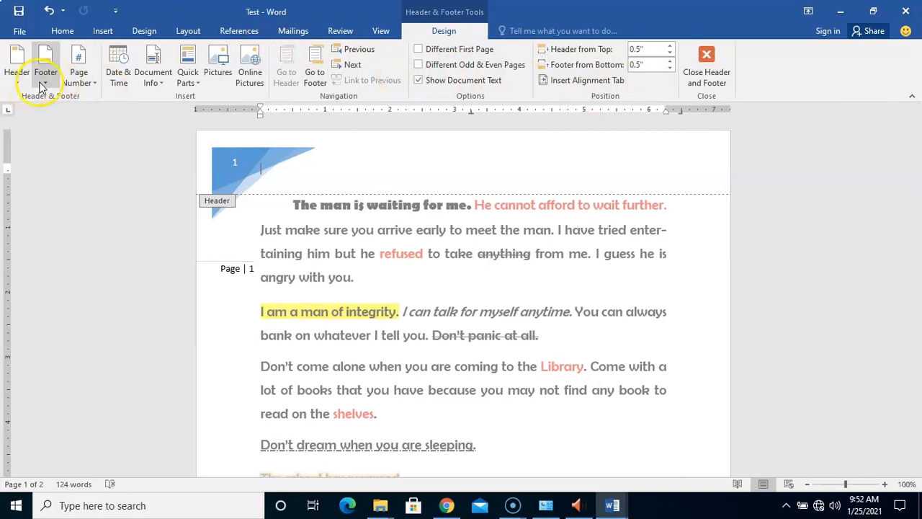
left_click(90, 78)
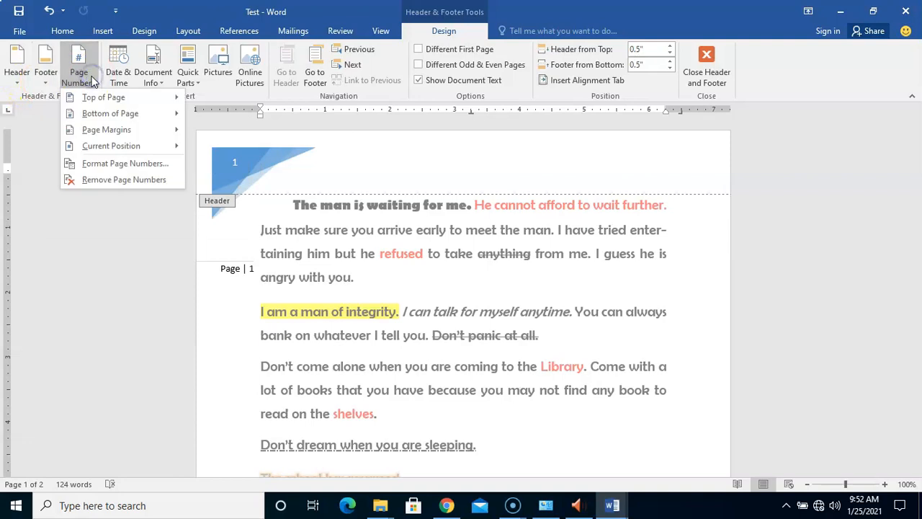
left_click(126, 180)
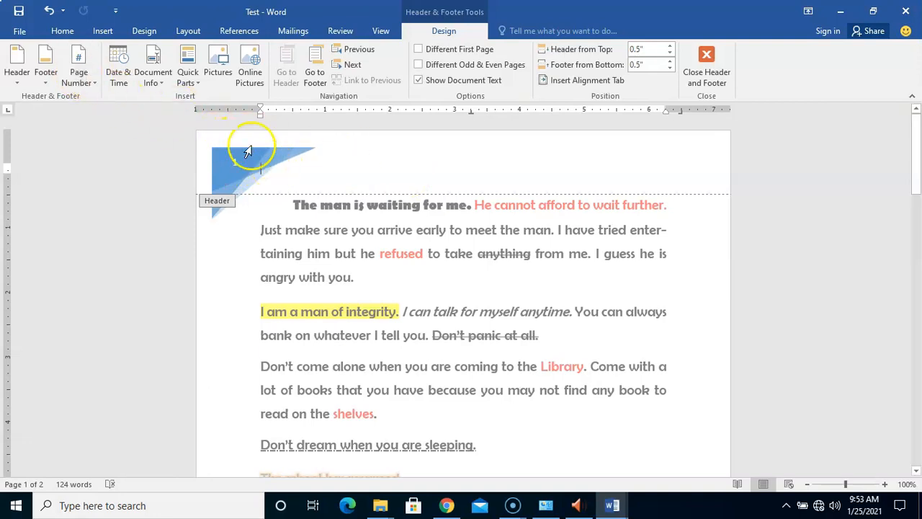
- Insert the Plain Number 2 page number at the top of the page
left_click(58, 32)
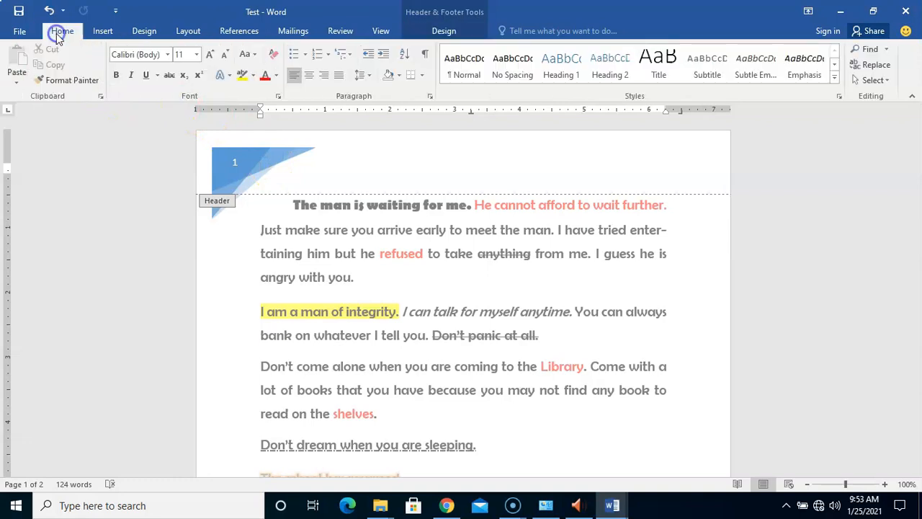
left_click(102, 31)
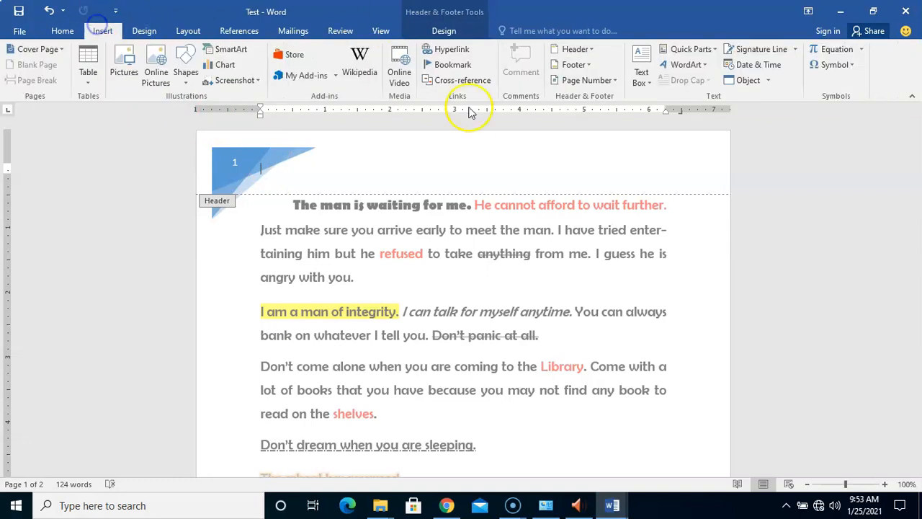
left_click(595, 79)
left_click(615, 113)
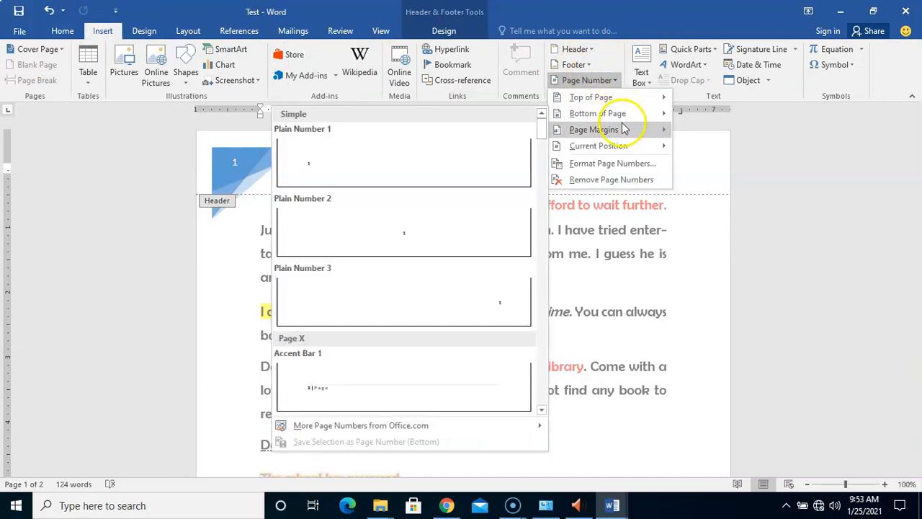
mouse_move(641, 103)
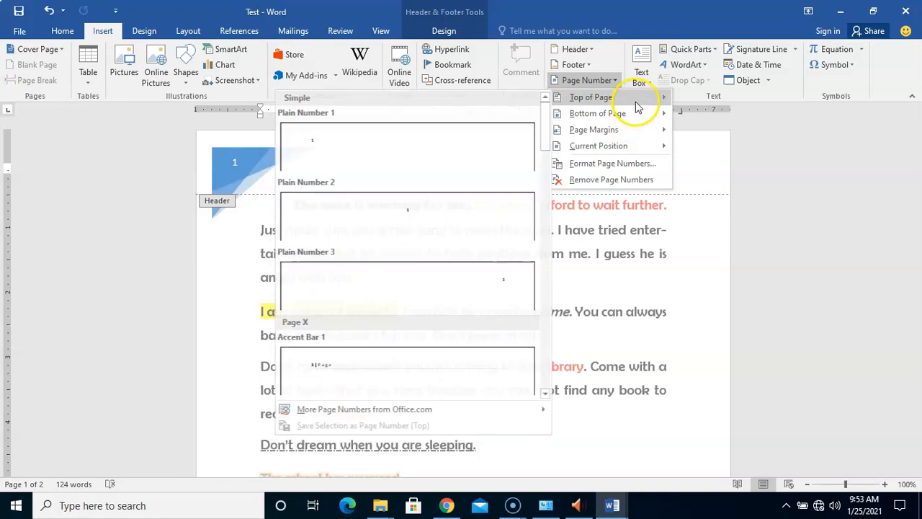
left_click(636, 108)
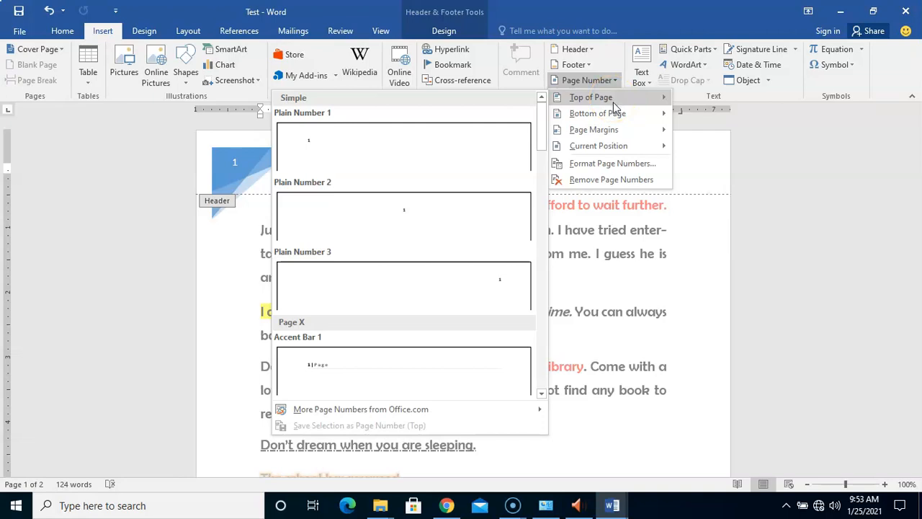
left_click(609, 115)
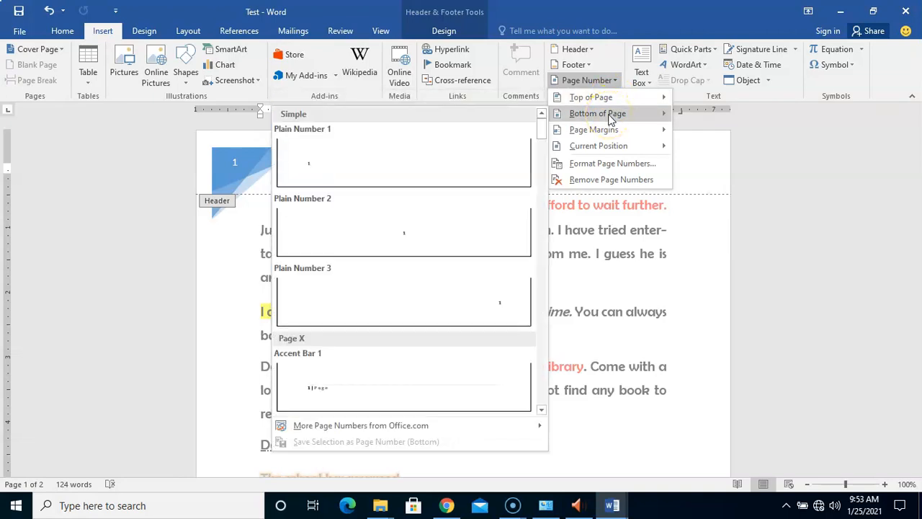
mouse_move(612, 97)
left_click(441, 231)
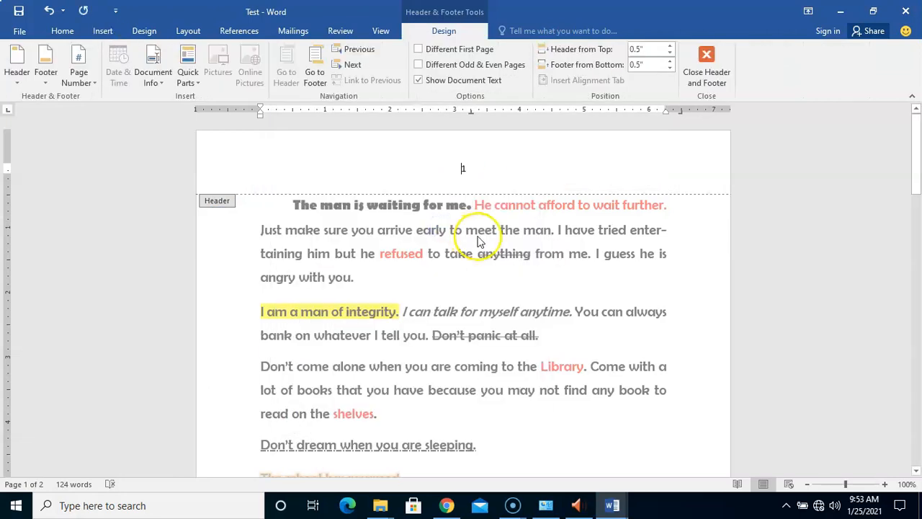
left_click(494, 249)
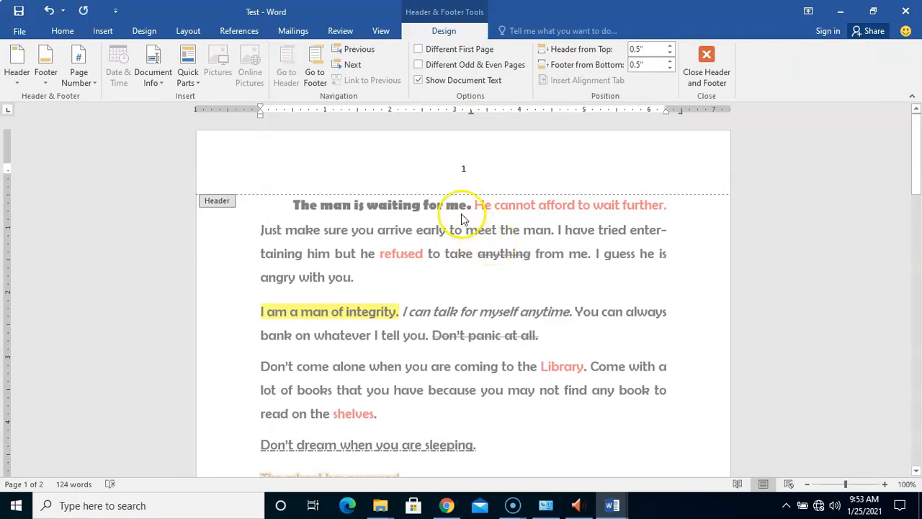
left_click(459, 232)
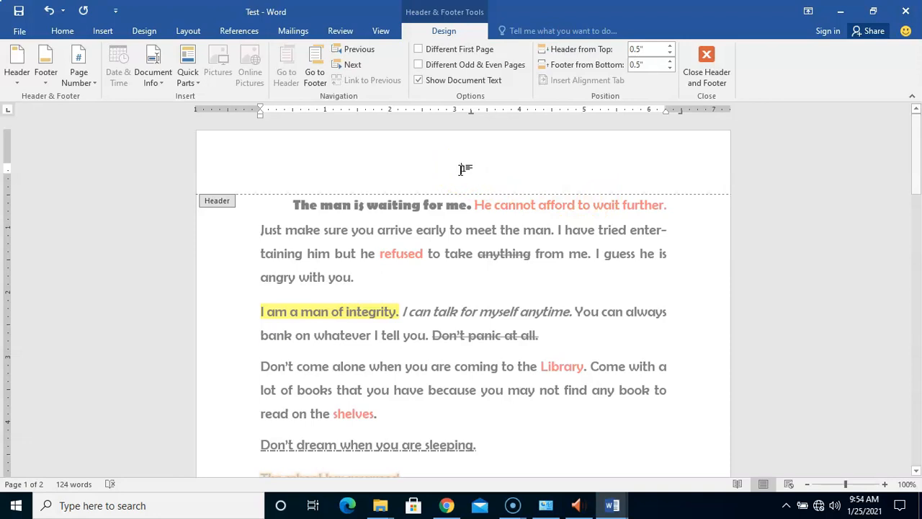
- Undo the last page number insertion and close header and footer editing to return to the body text
left_click(48, 10)
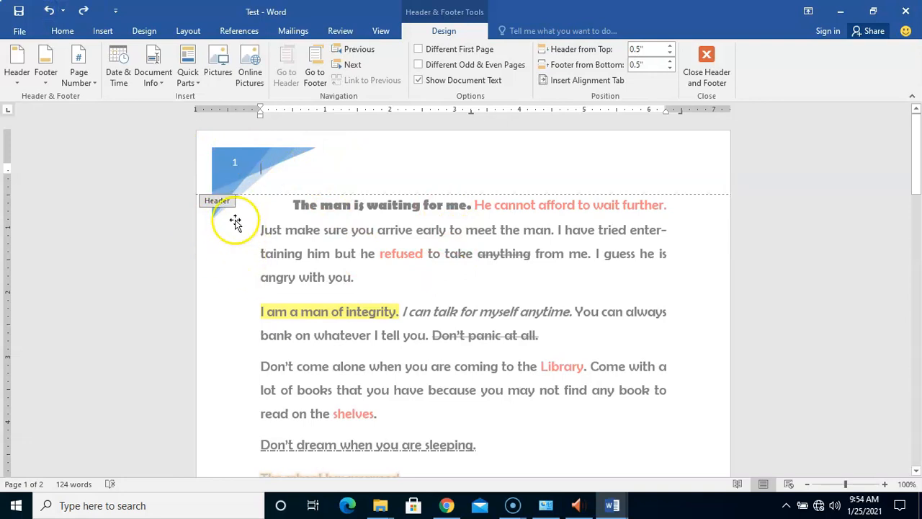
mouse_move(920, 161)
left_mouse_down()
mouse_move(920, 361)
mouse_move(920, 166)
left_mouse_up()
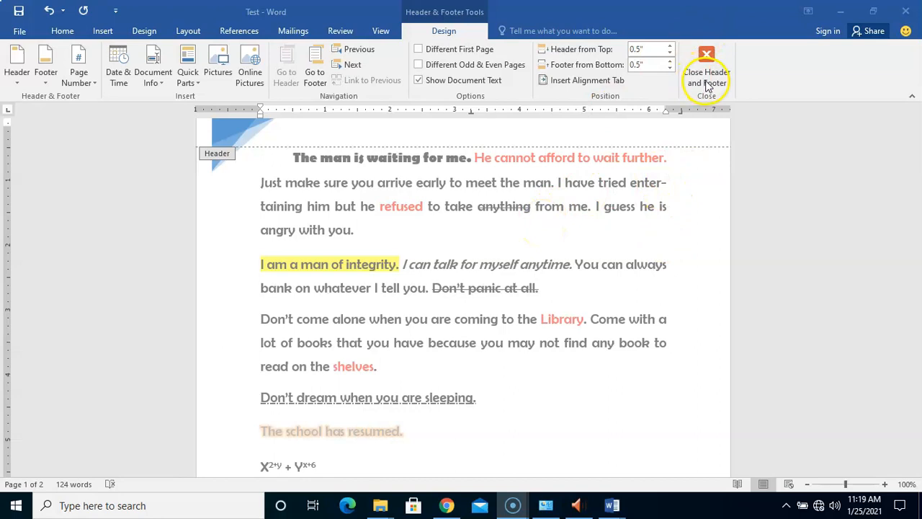
left_click(709, 57)
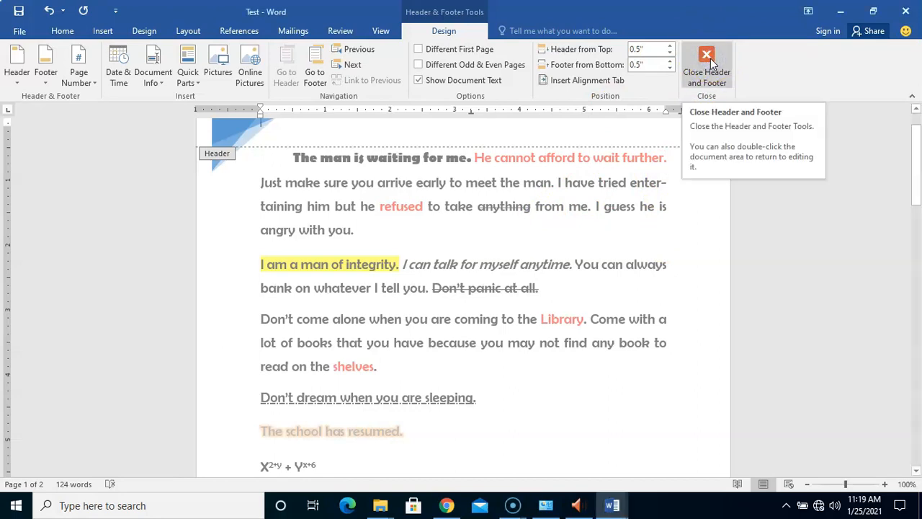
left_click(710, 59)
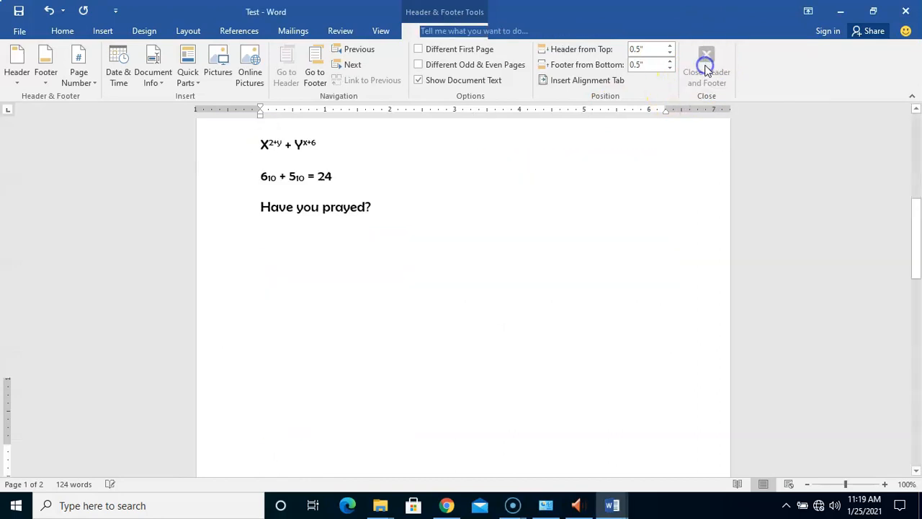
left_click_drag(915, 267, 917, 133)
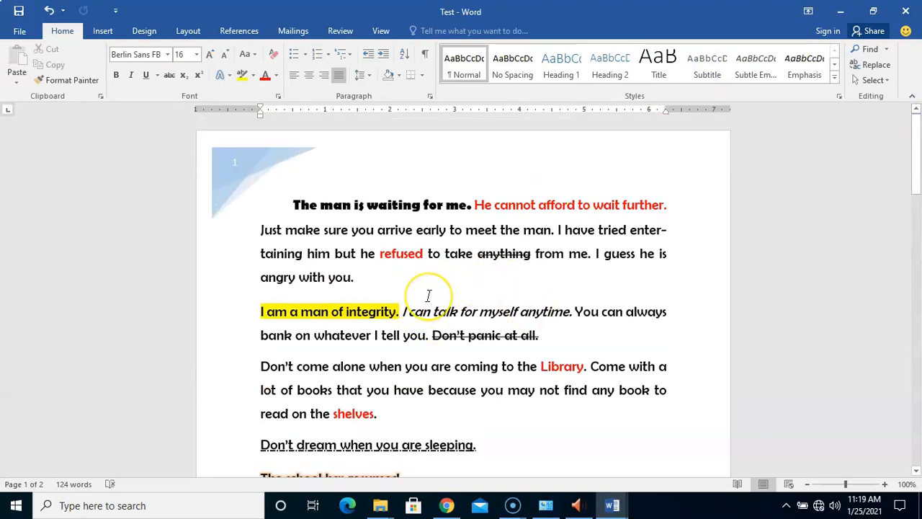
- Insert the built-in Blank (Three Columns) footer into the document
left_click_drag(920, 150, 915, 206)
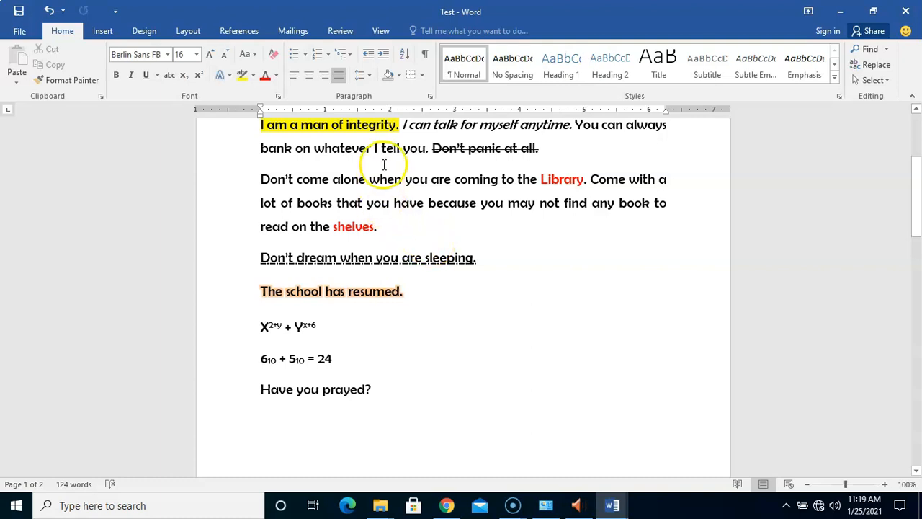
left_click(98, 32)
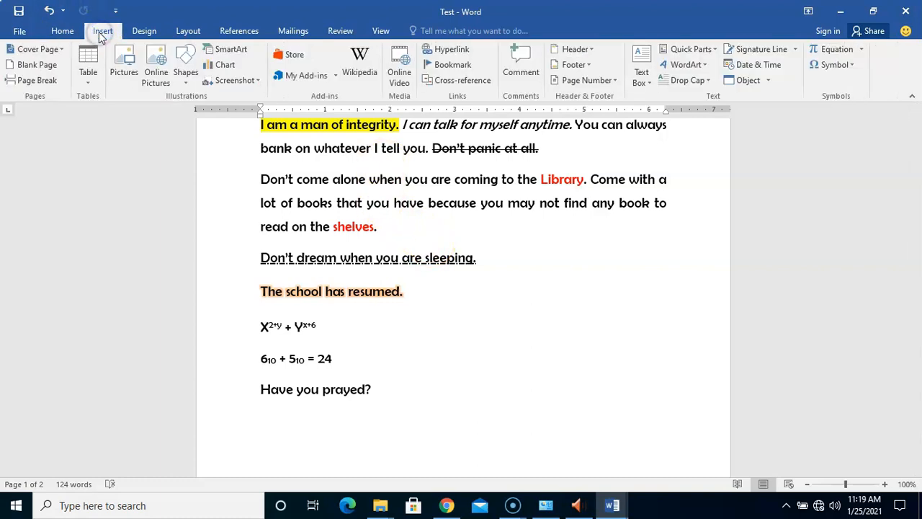
left_click(392, 80)
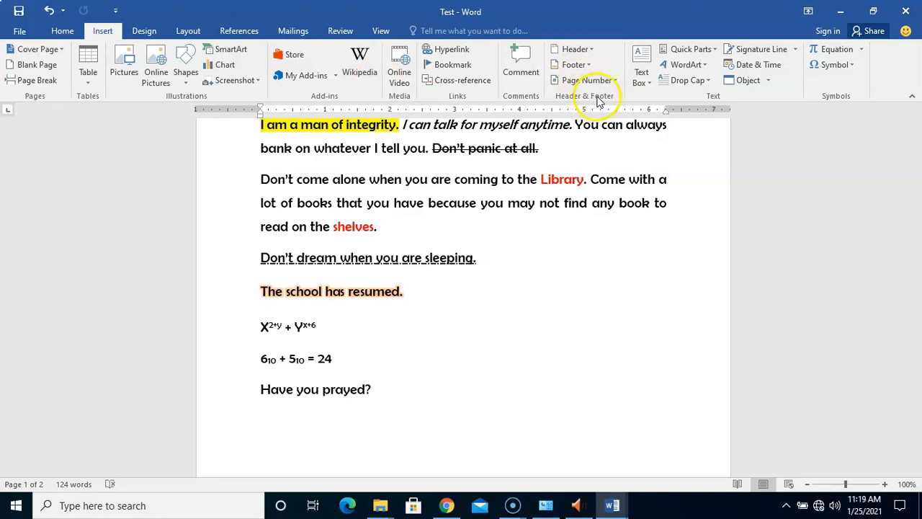
left_click(588, 66)
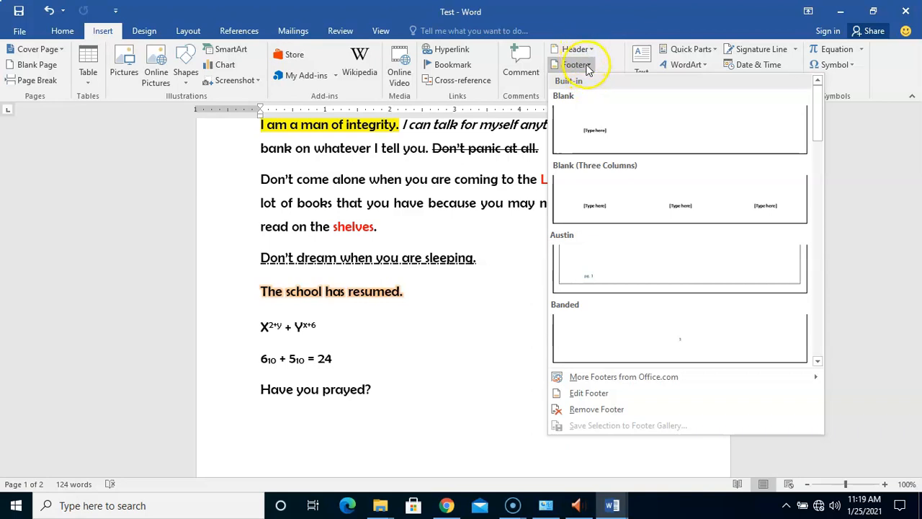
left_click(587, 67)
left_click(587, 66)
left_click(818, 141)
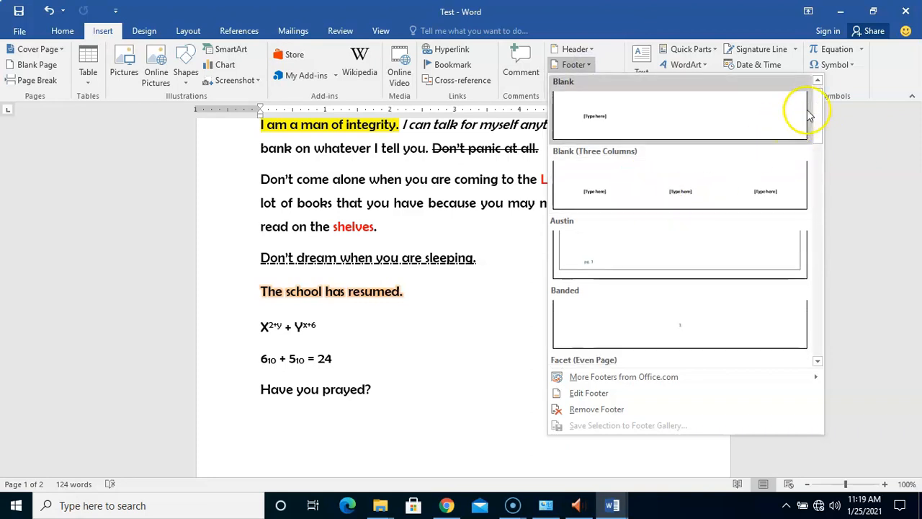
mouse_move(814, 108)
left_mouse_down()
mouse_move(807, 325)
mouse_move(811, 113)
left_mouse_up()
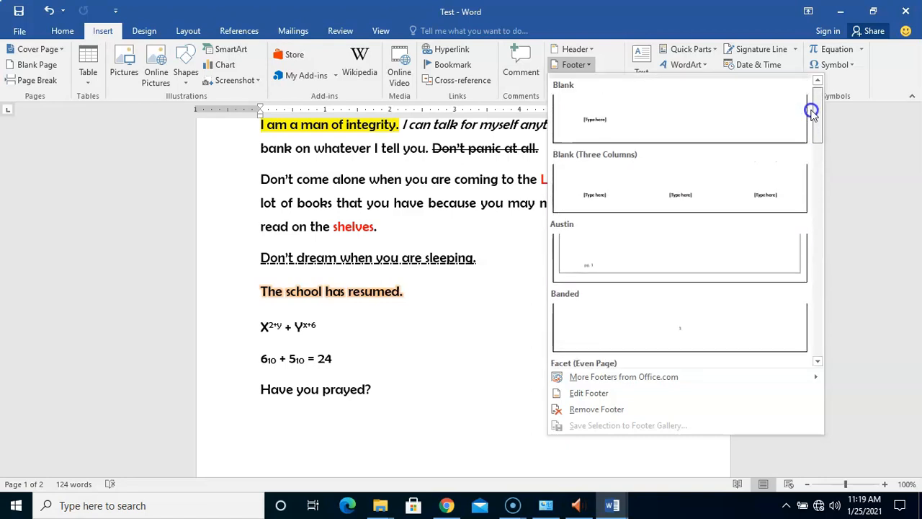
left_click(674, 186)
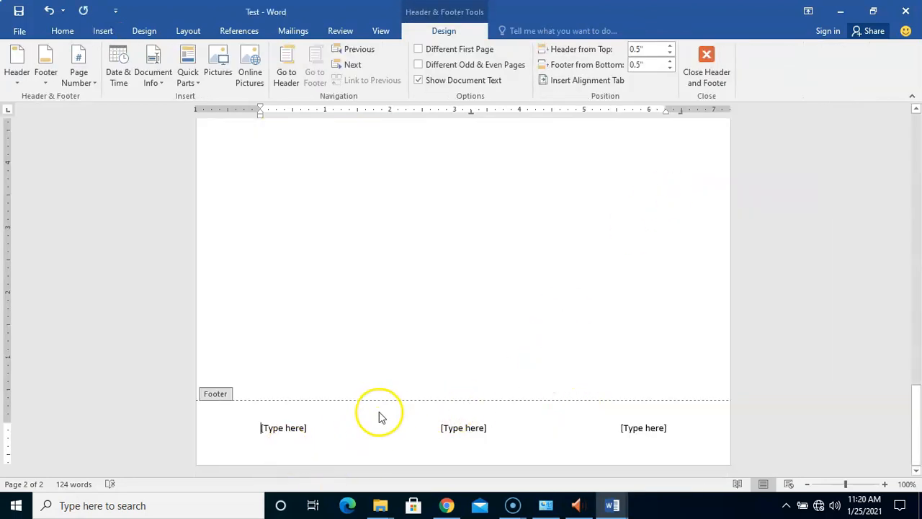
- Fill the first page footer's left placeholder with Microsoft and its centre placeholder with the date formatted as Monday, January 25, 2021
left_click_drag(909, 425, 917, 246)
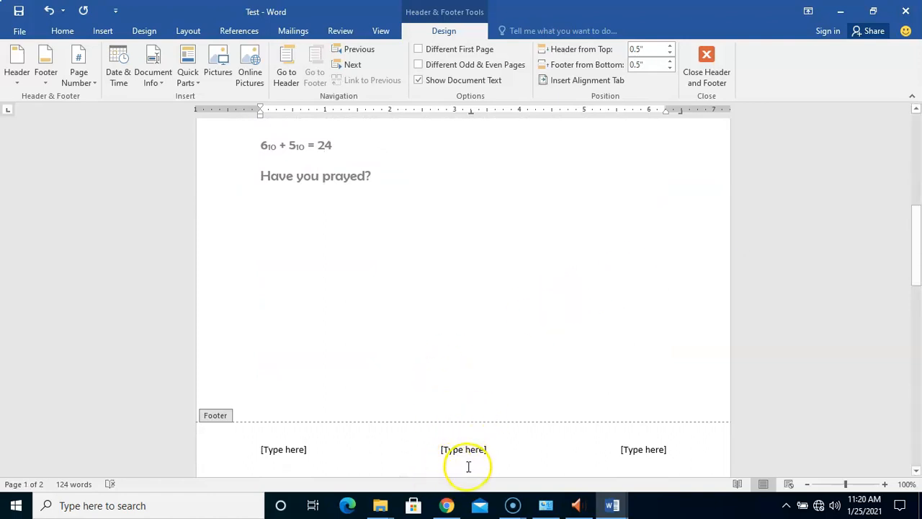
left_click(286, 451)
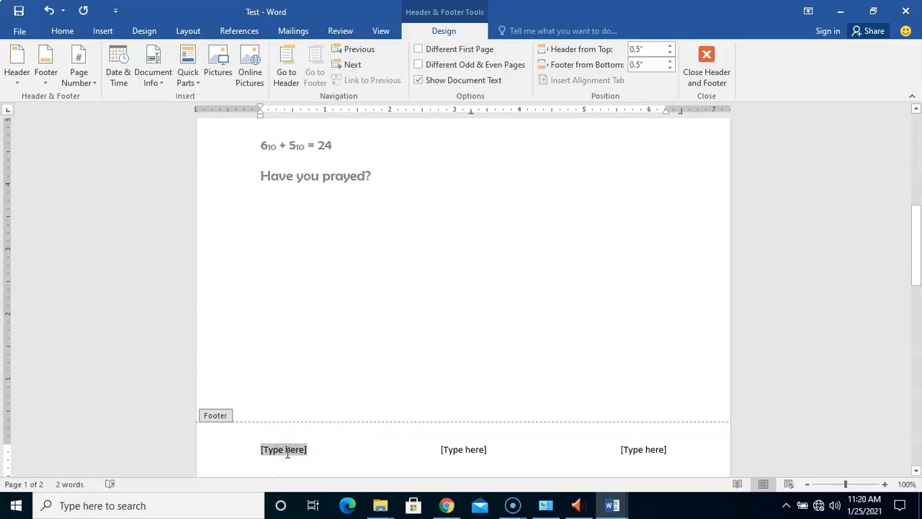
type("Microsoft")
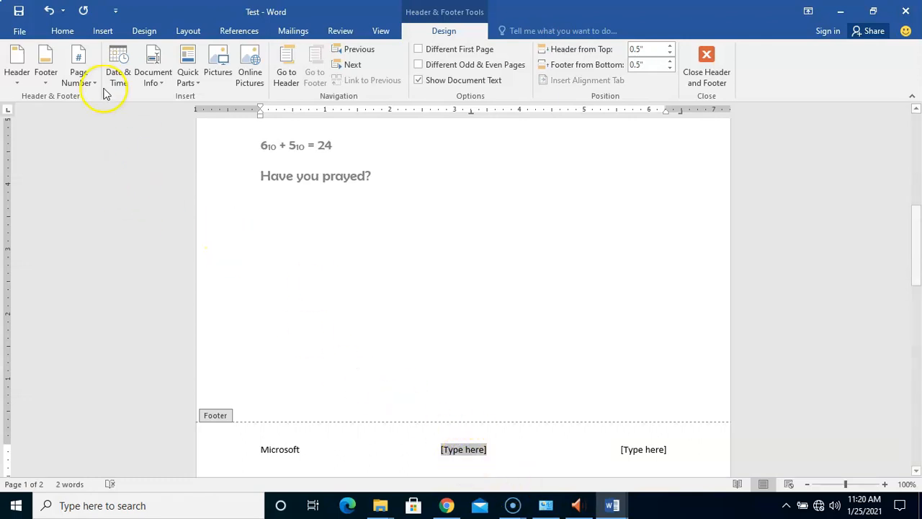
left_click(118, 72)
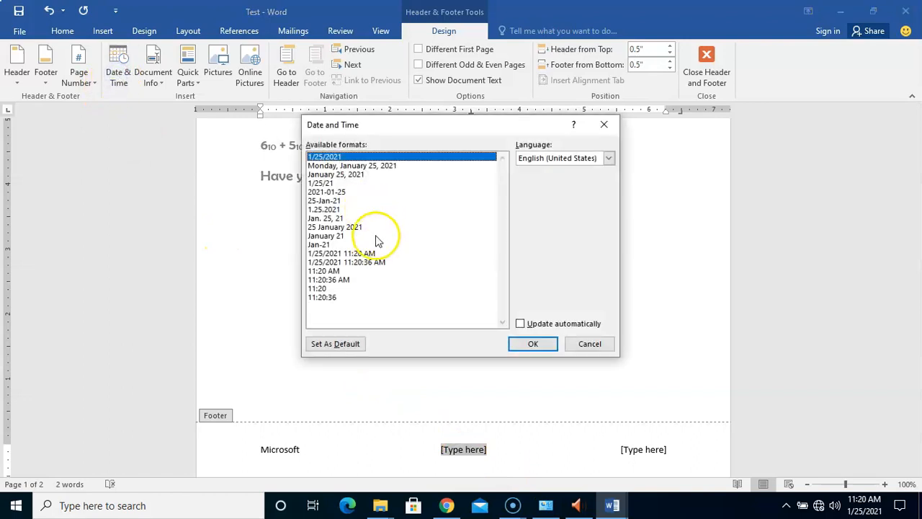
left_click(353, 167)
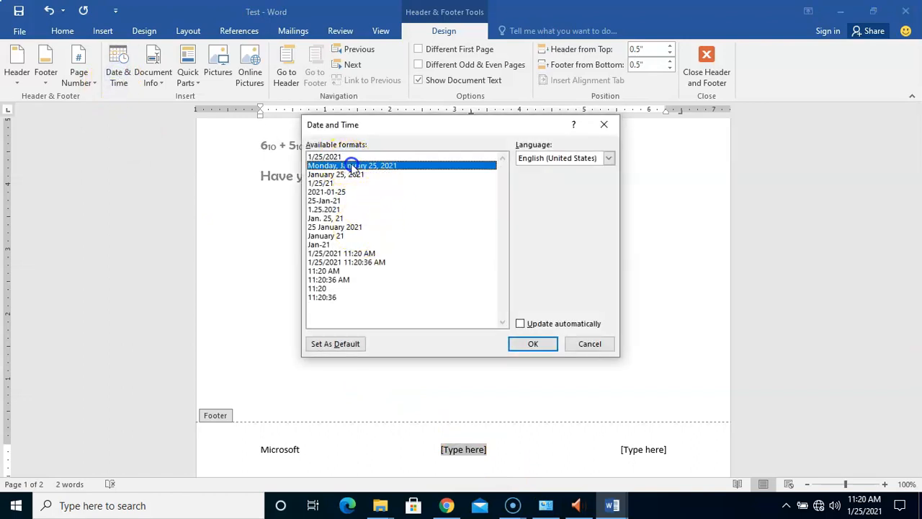
left_click(533, 345)
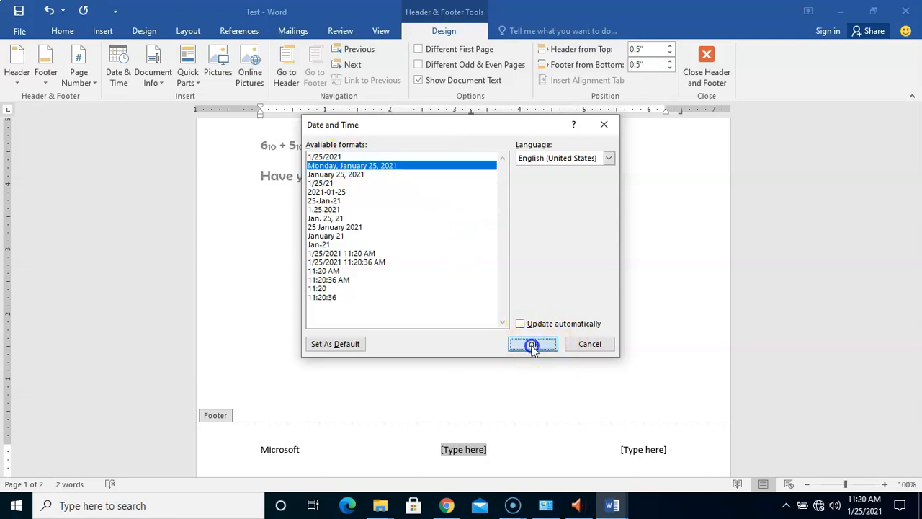
- Replace the footer's right placeholder with the MS Word 2016 Logo picture from the Pictures folder
left_click(632, 452)
left_click(402, 227)
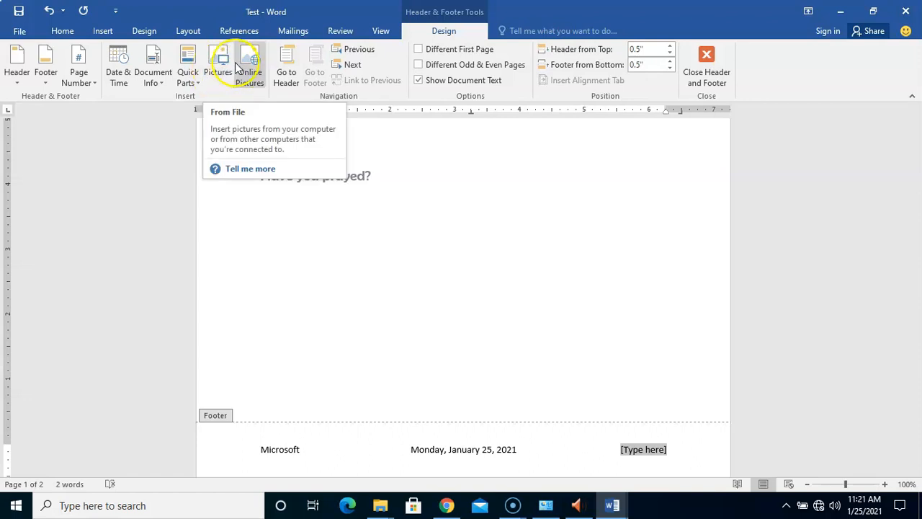
left_click(218, 70)
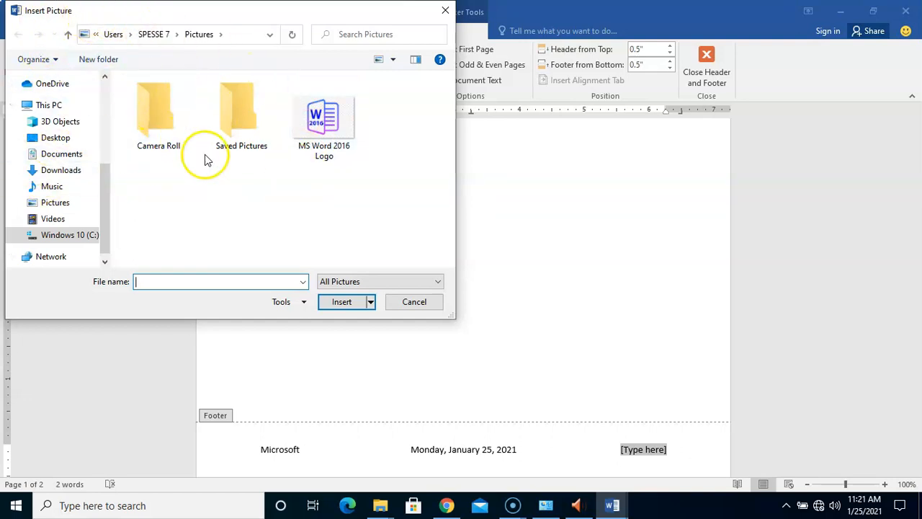
left_click(57, 202)
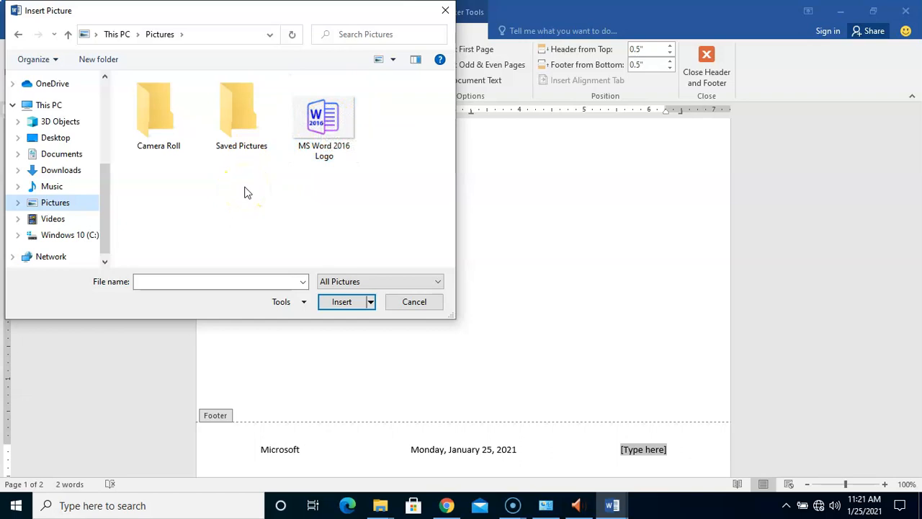
left_click(330, 126)
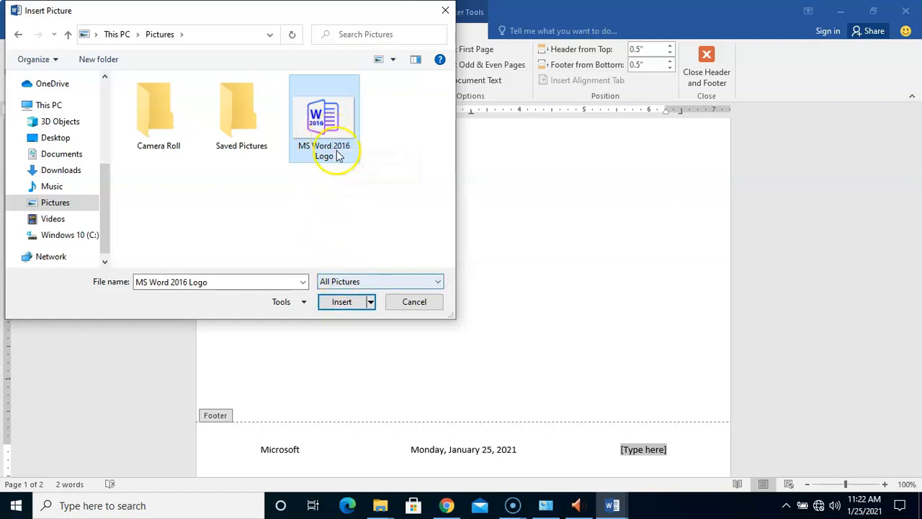
left_click(343, 304)
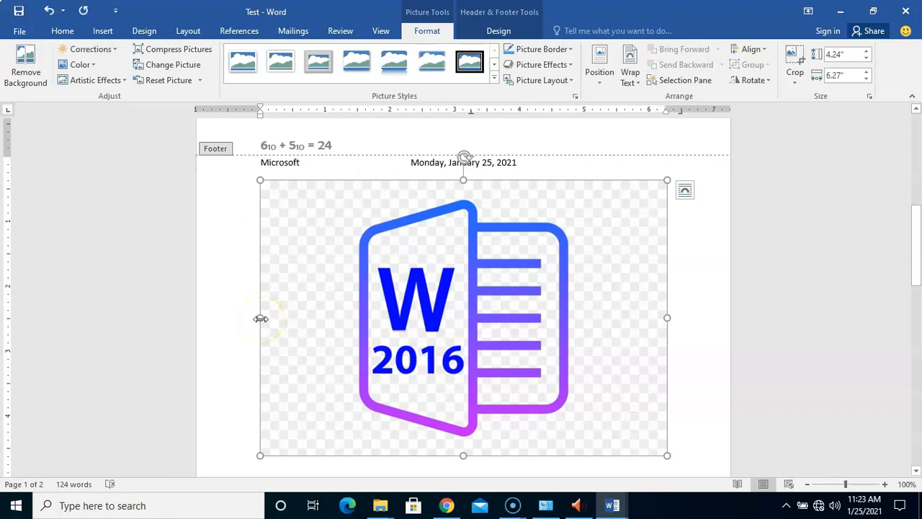
- Try narrowing the footer logo to about 4.41" wide and shortening it to about 2.72" high, undoing each resize
left_click_drag(260, 319, 380, 320)
left_click(49, 12)
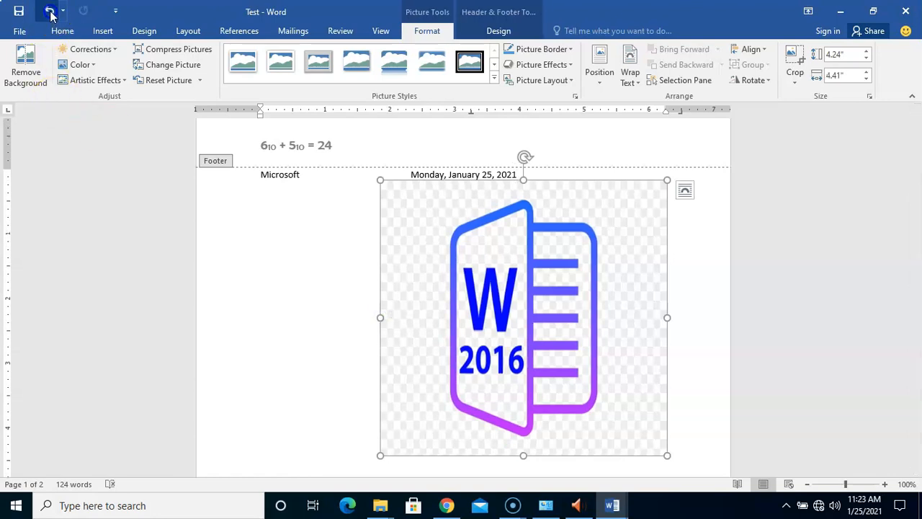
left_click_drag(464, 181, 466, 278)
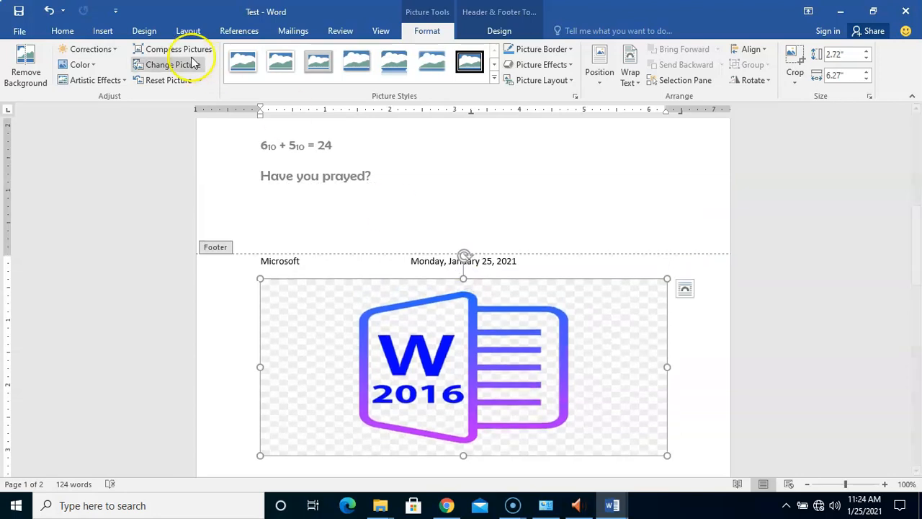
left_click(49, 11)
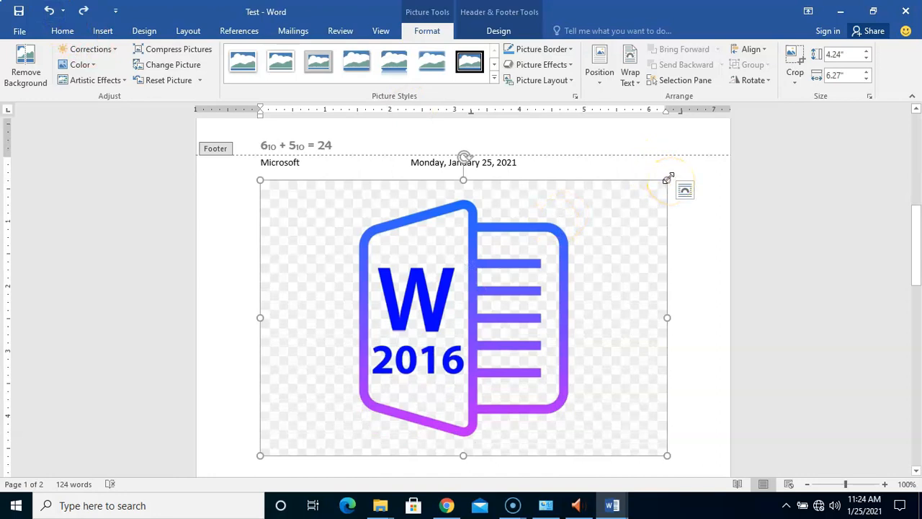
- Shrink the footer logo proportionally to about 0.24" high by 0.35" wide and set its text wrapping to Square
left_click_drag(669, 178, 284, 450)
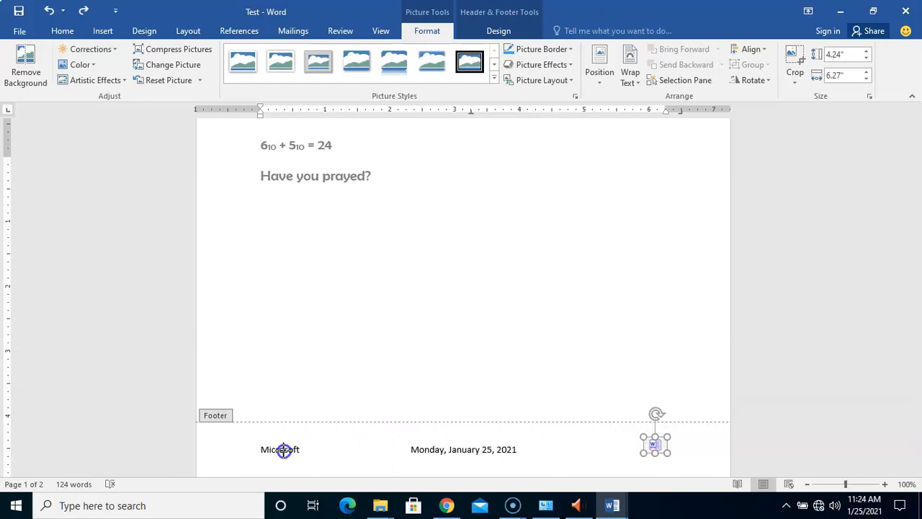
left_click_drag(284, 450, 284, 449)
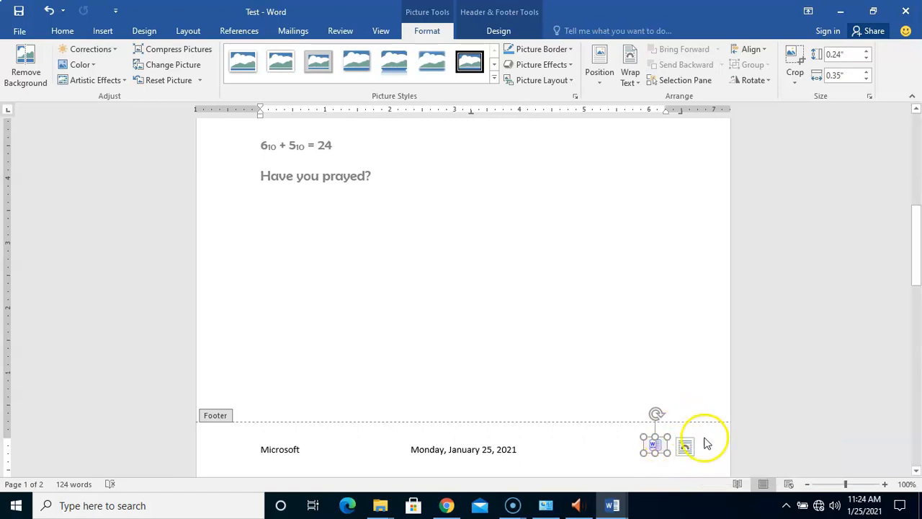
left_click(632, 79)
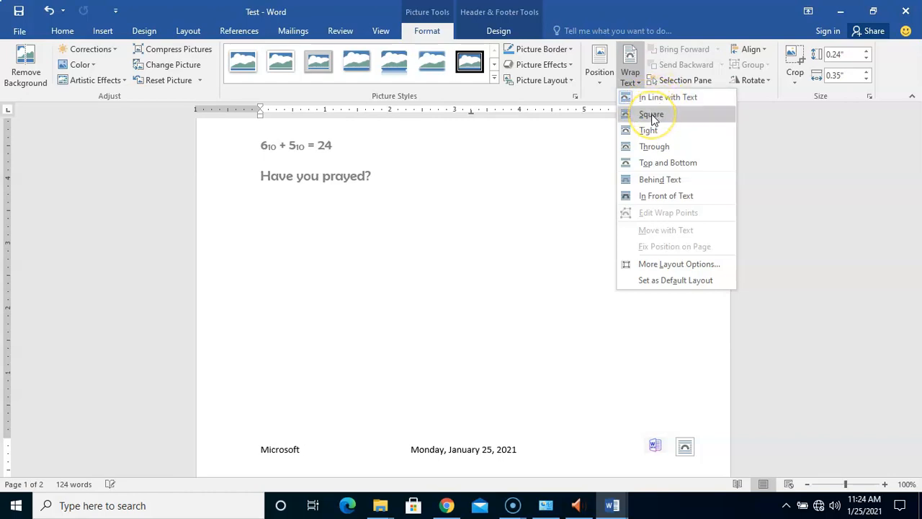
left_click(652, 117)
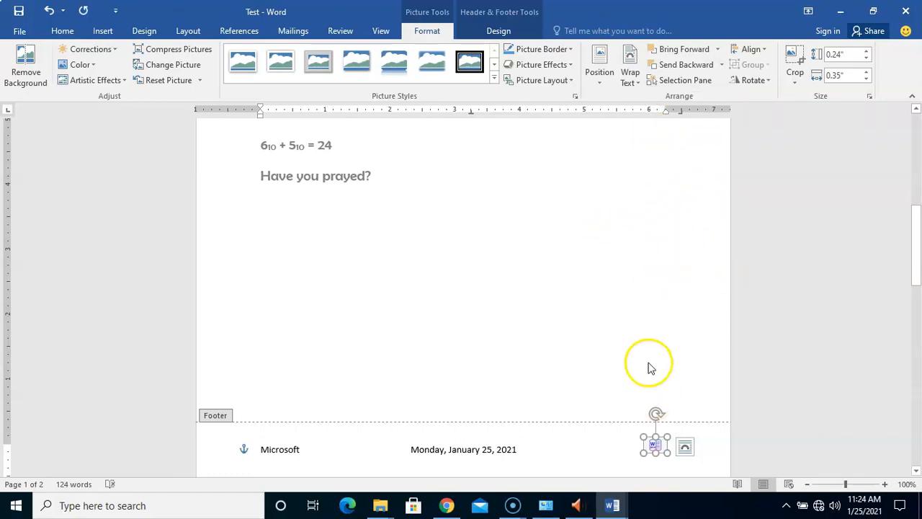
left_click(588, 451)
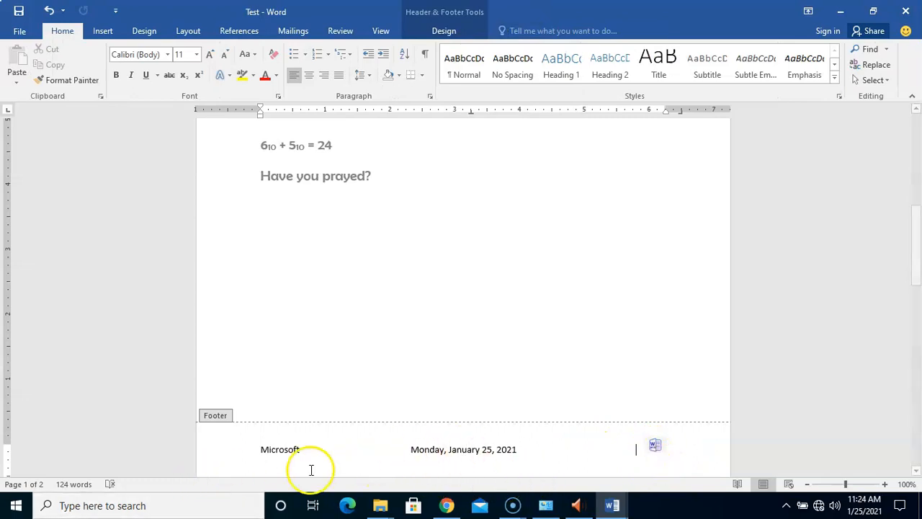
- Nudge the footer logo slightly down to line up with the footer text and return to the body text
left_click(655, 444)
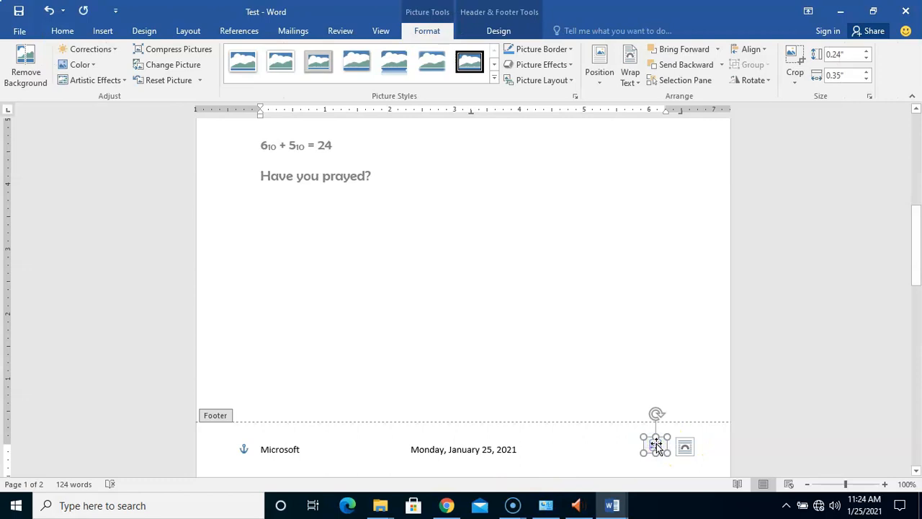
key("Down")
key("Down")
key("Down")
key("Down")
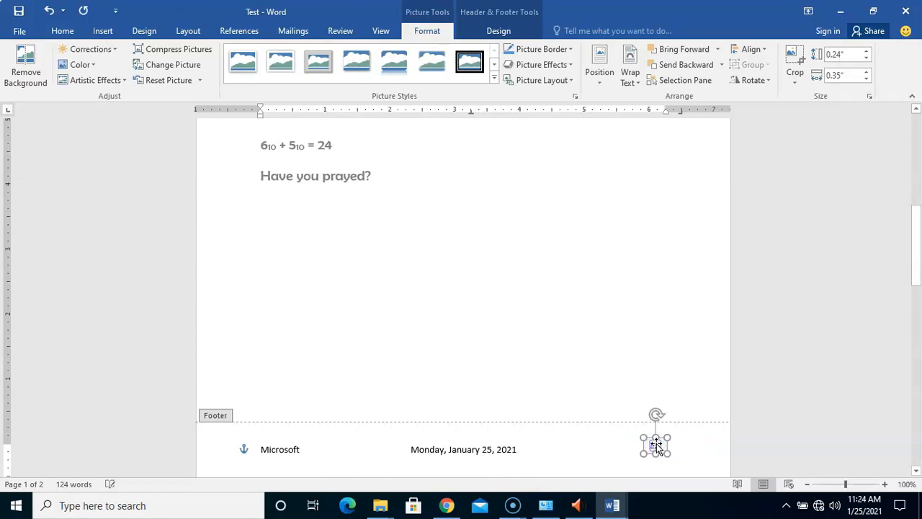
key("Down")
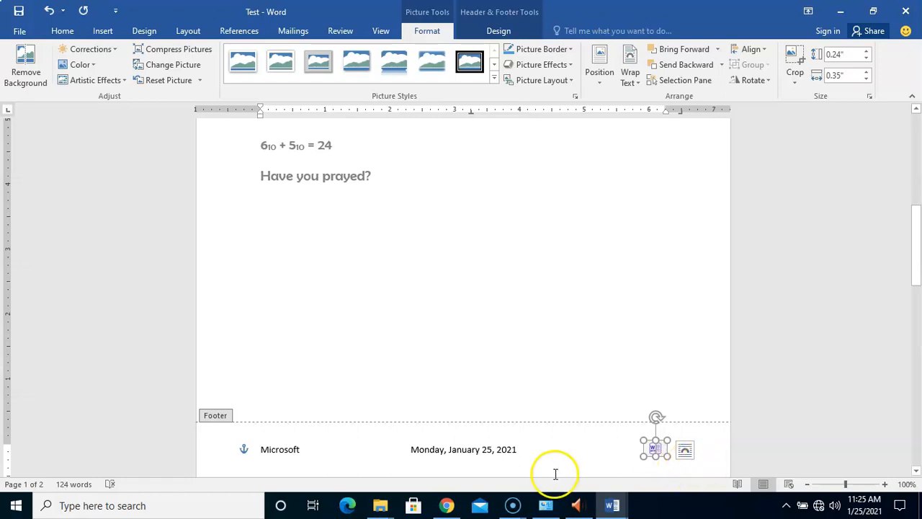
left_click(576, 446)
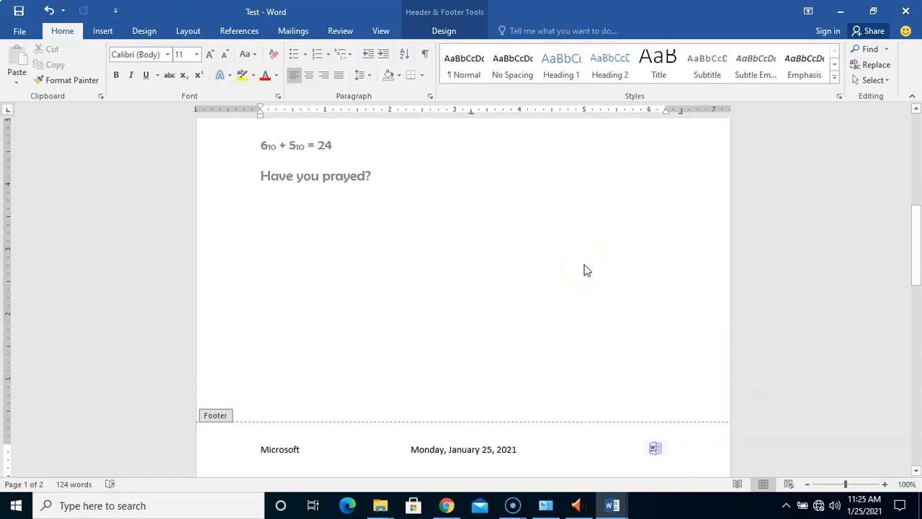
double_click(484, 247)
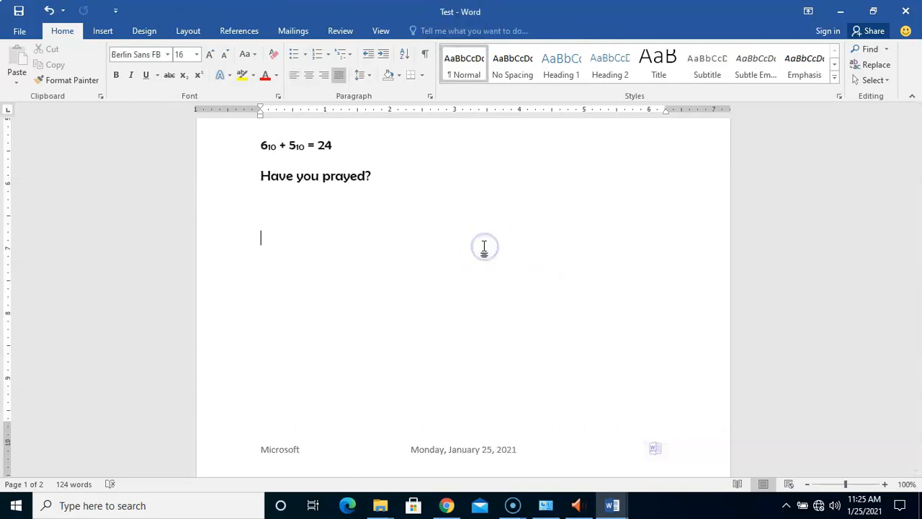
- Reopen the first page's header for editing
left_click_drag(915, 248, 915, 144)
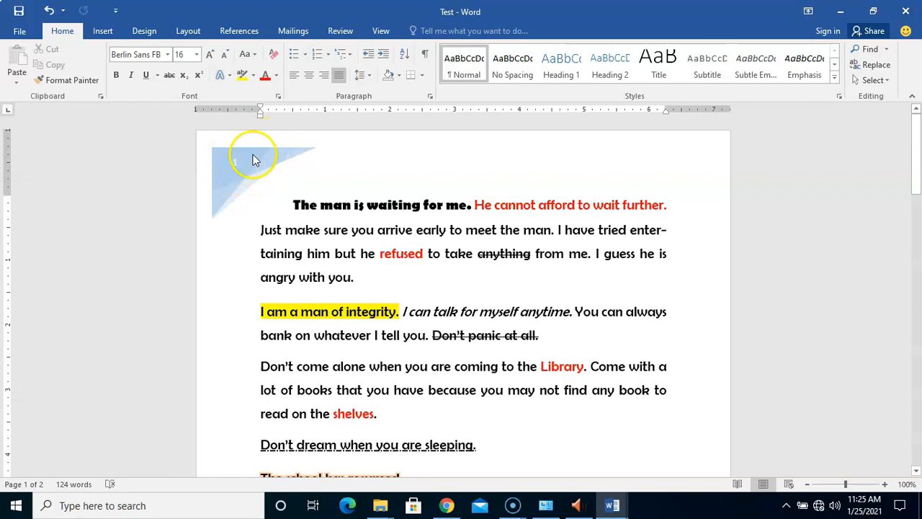
left_click_drag(916, 202, 914, 310)
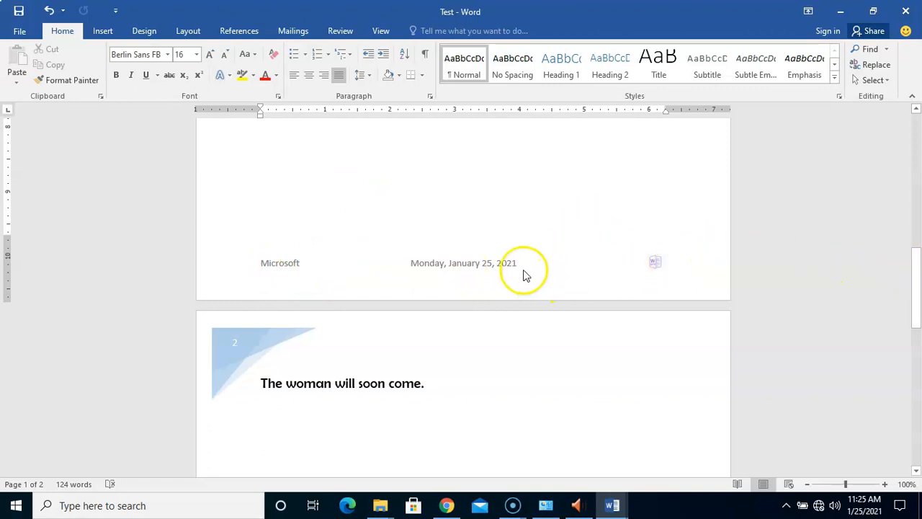
left_click_drag(917, 278, 917, 116)
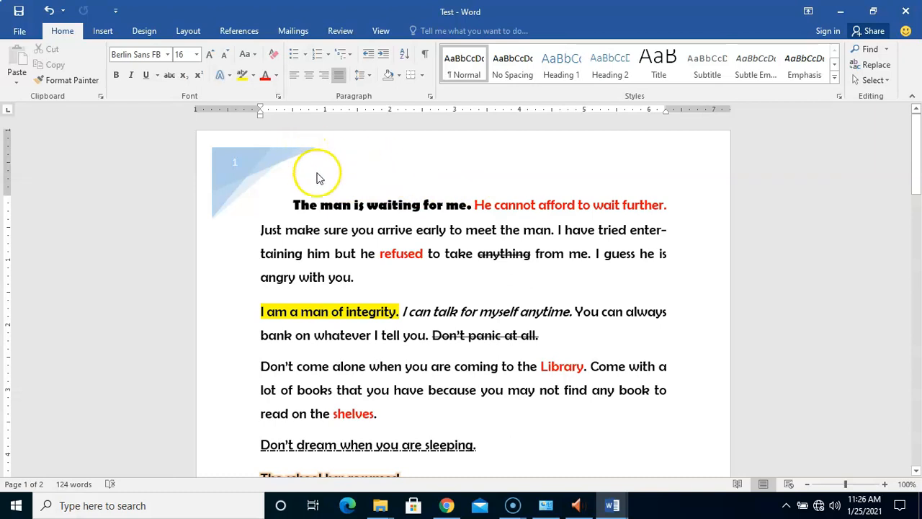
double_click(406, 168)
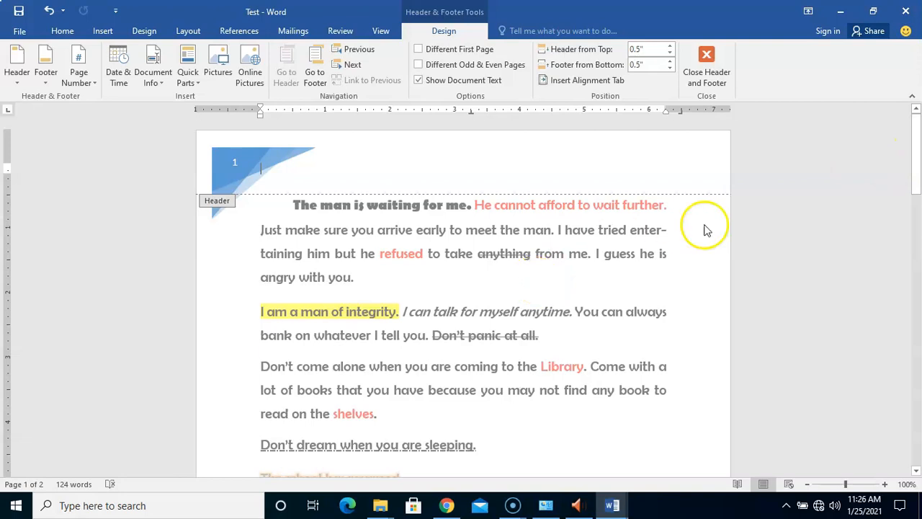
- Review the header and footer on both pages and return to the body text at the document's start
left_click_drag(915, 155, 908, 305)
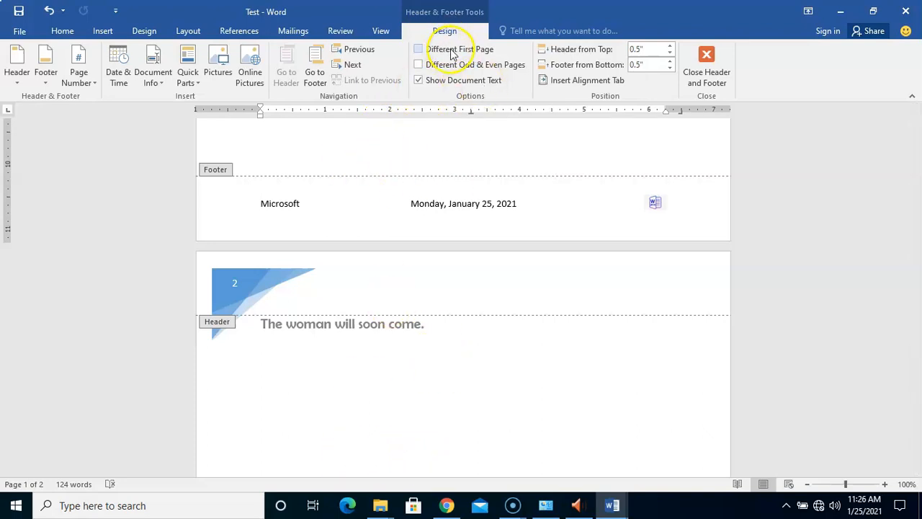
left_click_drag(916, 328, 917, 176)
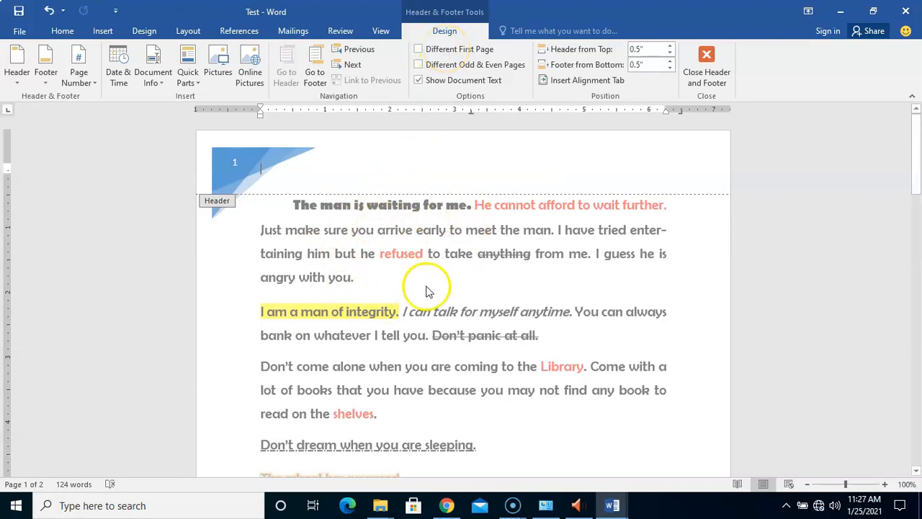
left_click_drag(917, 147, 908, 305)
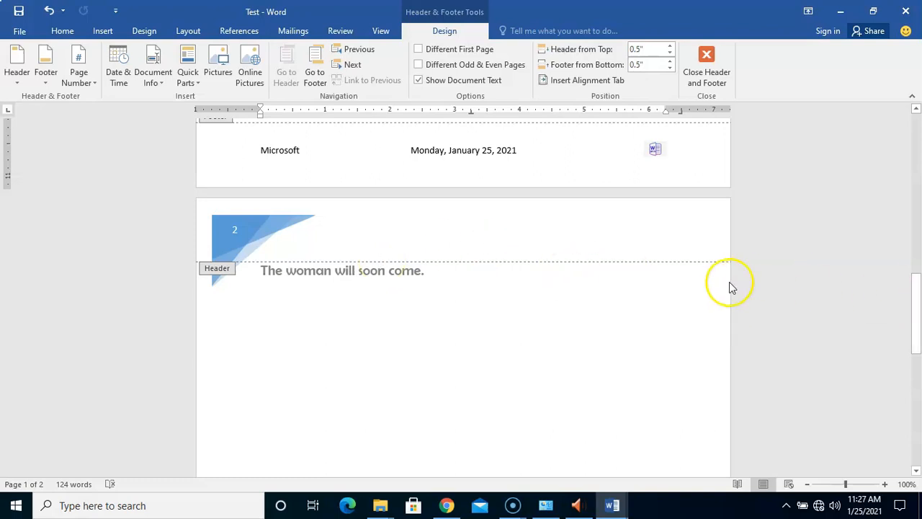
double_click(536, 309)
left_click(918, 303)
left_click_drag(919, 302, 907, 117)
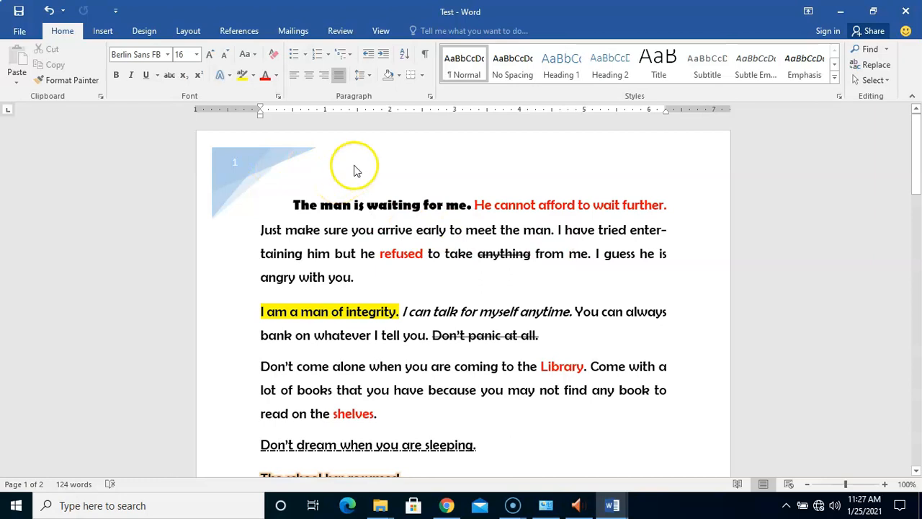
- Remove the built-in page-number header from the document
left_click(104, 32)
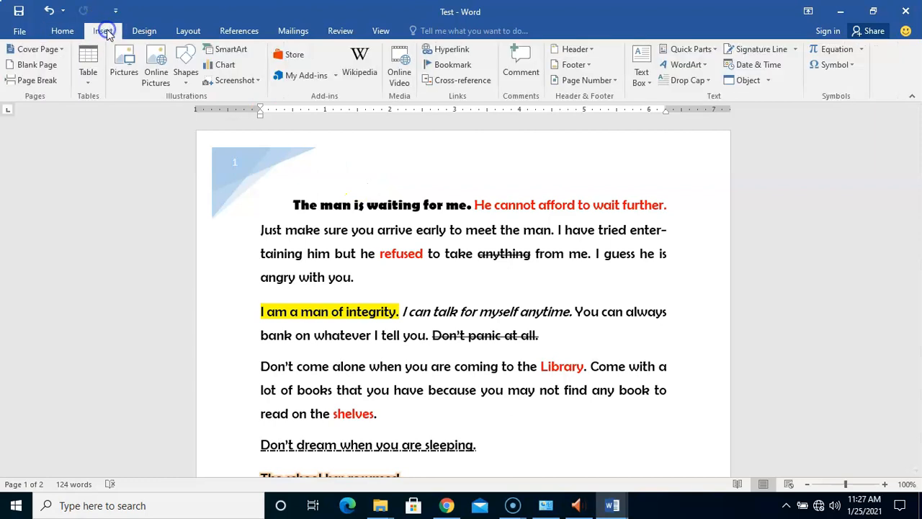
left_click(589, 51)
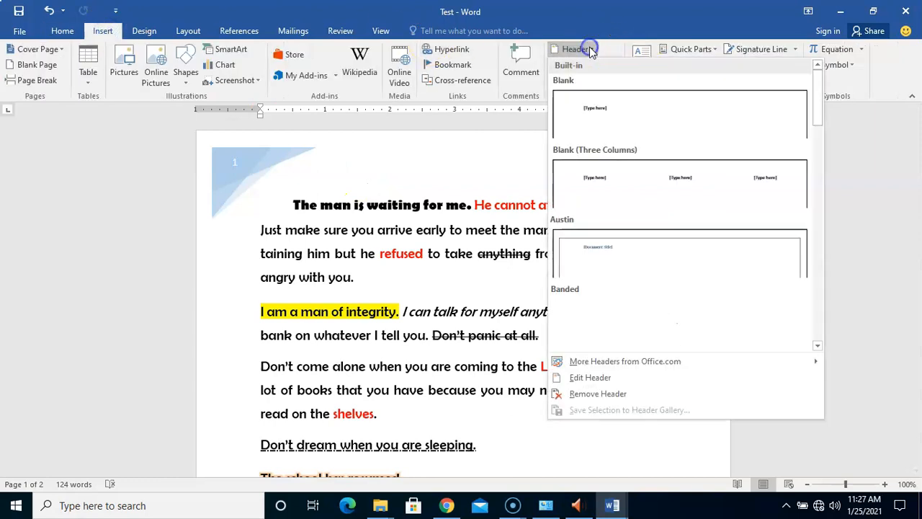
left_click(598, 395)
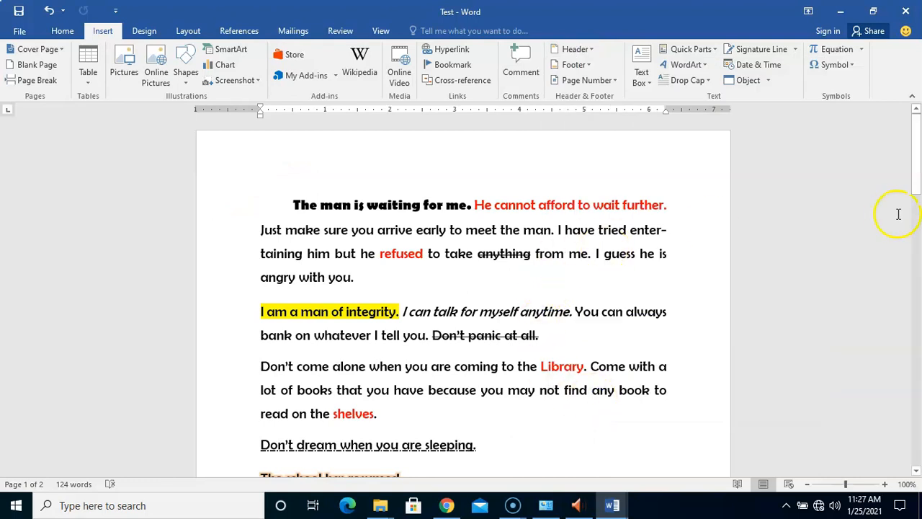
- Remove the footer containing the Microsoft text, date and logo and return to the body text
left_click_drag(913, 189, 915, 262)
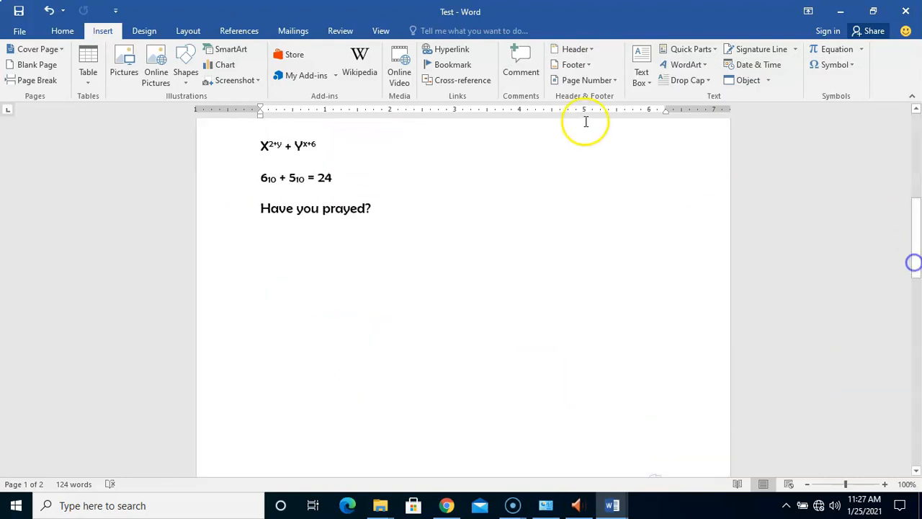
left_click(588, 65)
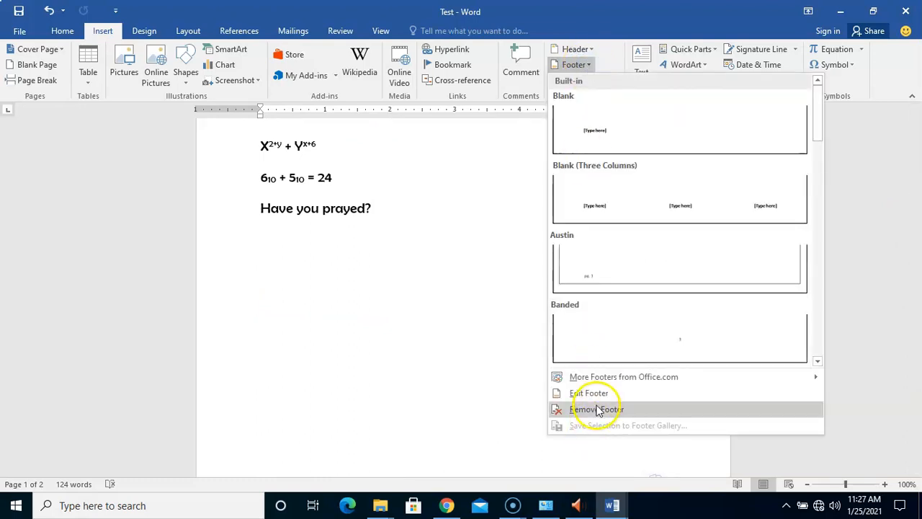
left_click(432, 270)
left_click_drag(910, 229, 916, 281)
double_click(479, 303)
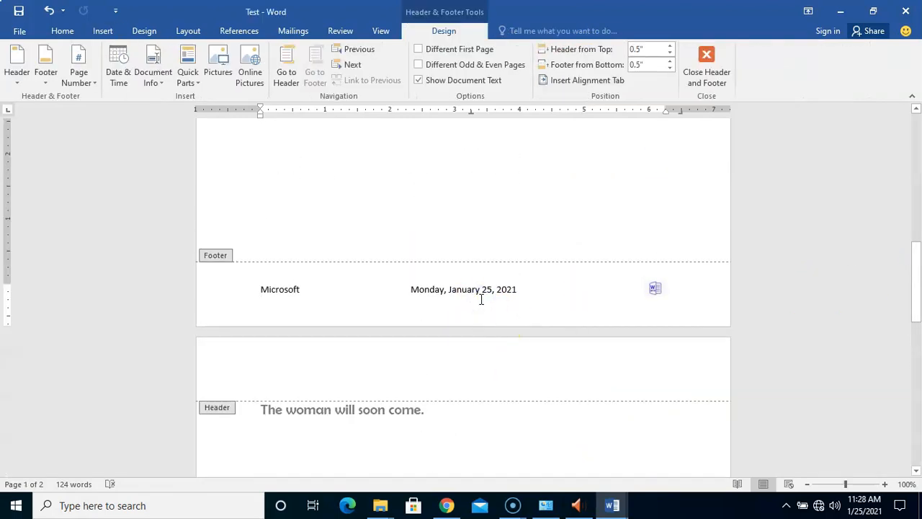
left_click(46, 78)
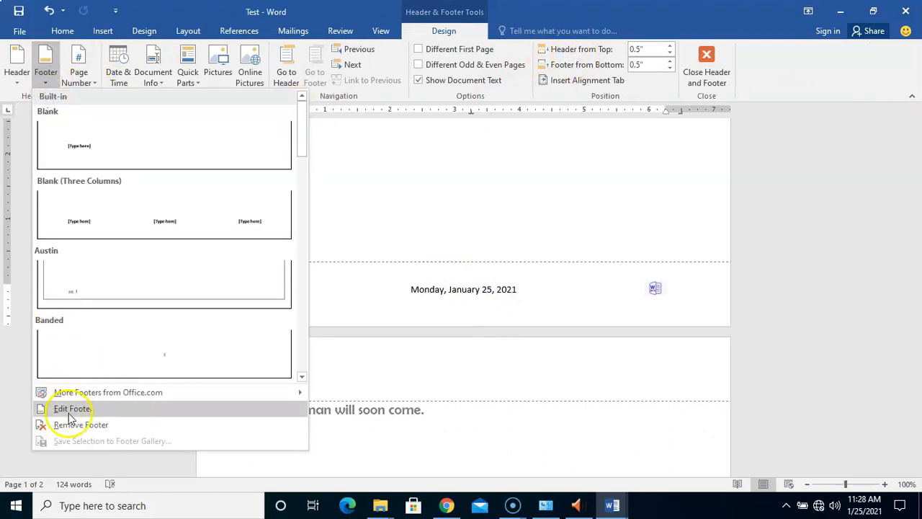
left_click(72, 426)
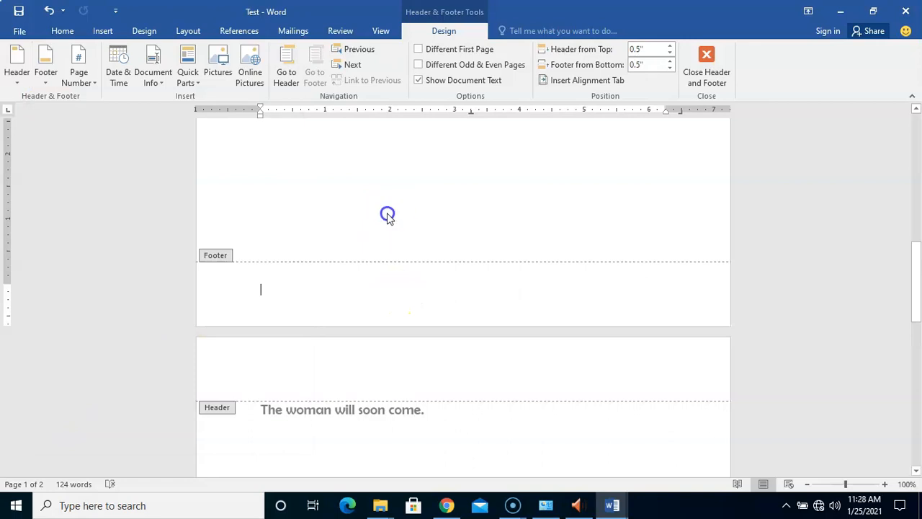
double_click(387, 218)
- Browse the page number positions and insert the Accent Bar 1 page number at the bottom of the page
left_click_drag(917, 268, 910, 211)
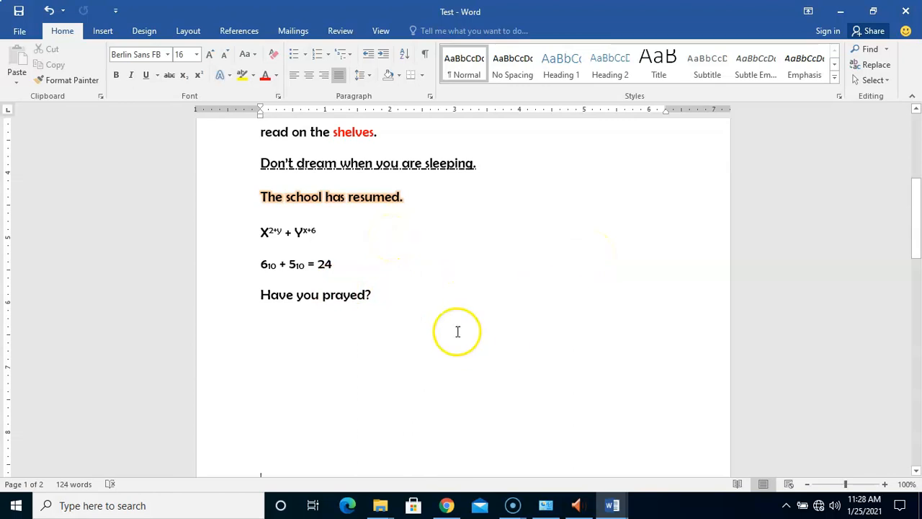
left_click_drag(919, 235, 916, 147)
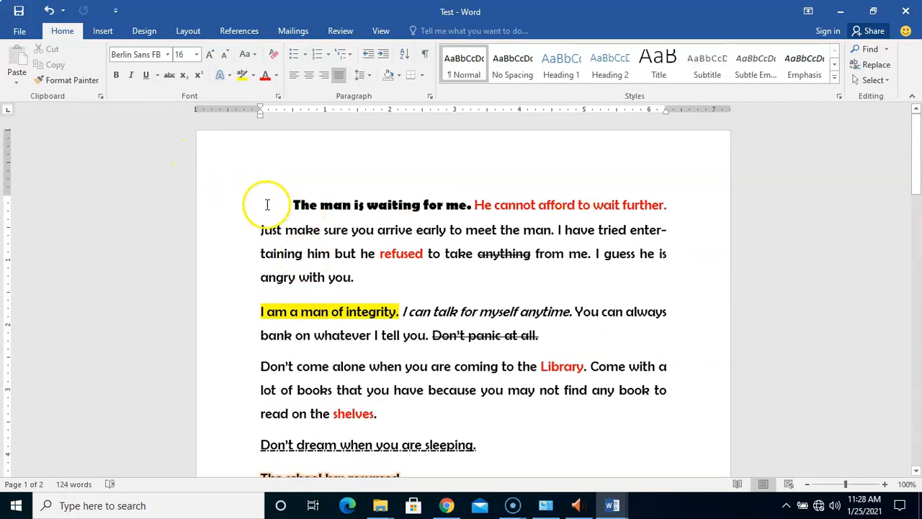
left_click(107, 33)
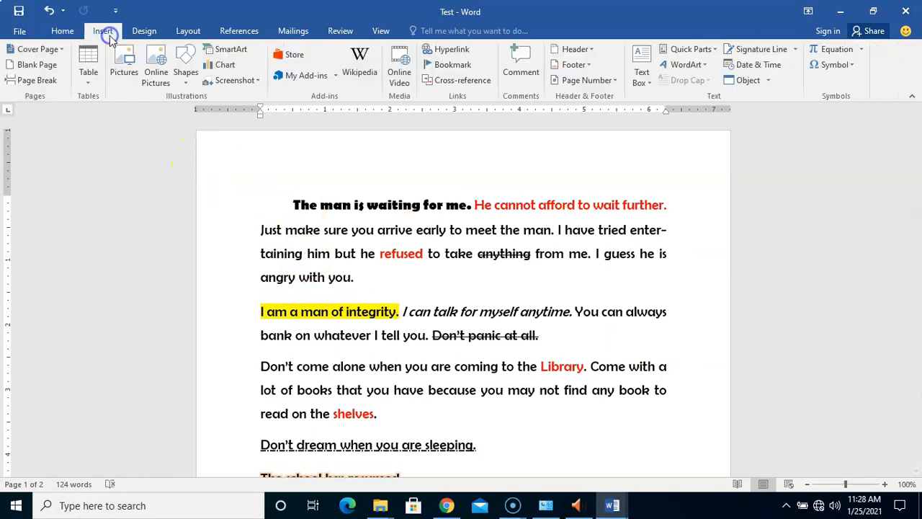
left_click(609, 81)
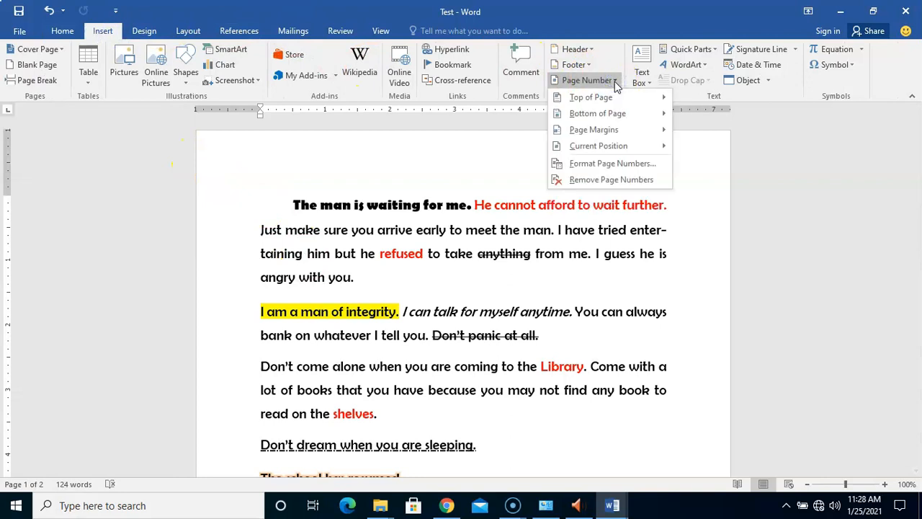
mouse_move(619, 102)
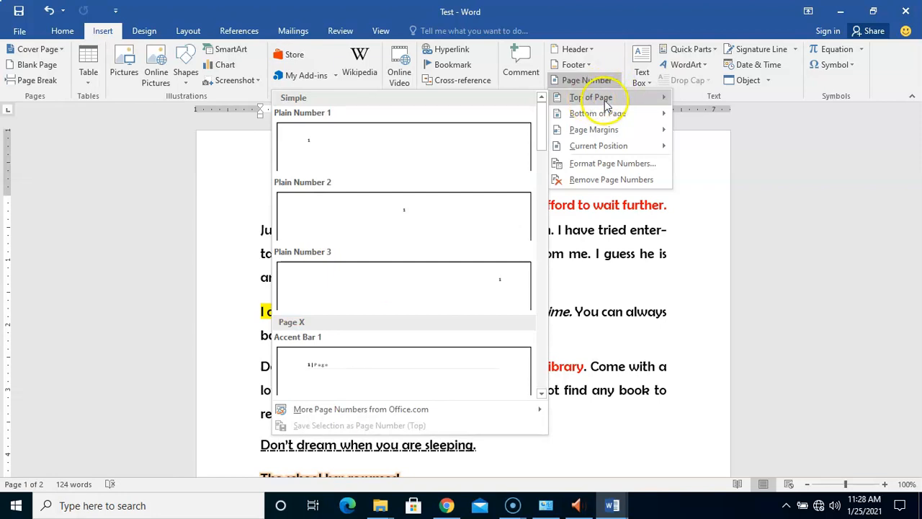
mouse_move(607, 119)
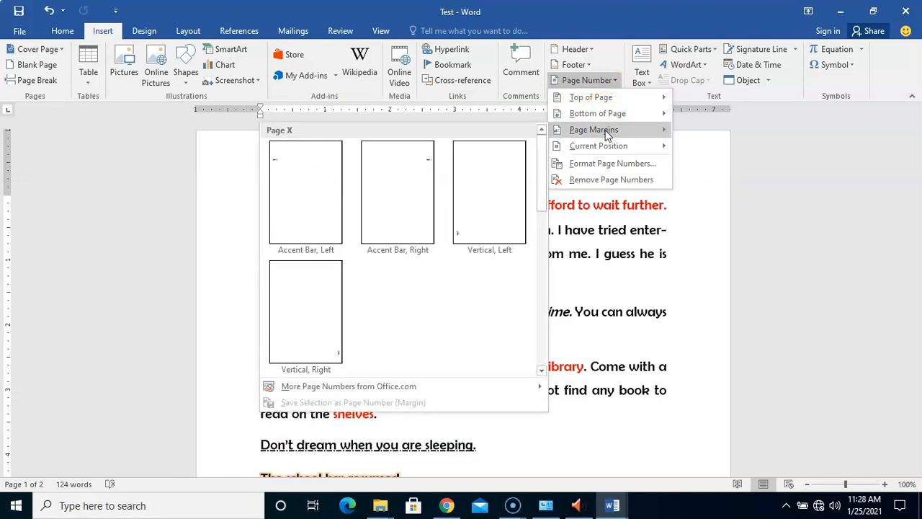
mouse_move(618, 149)
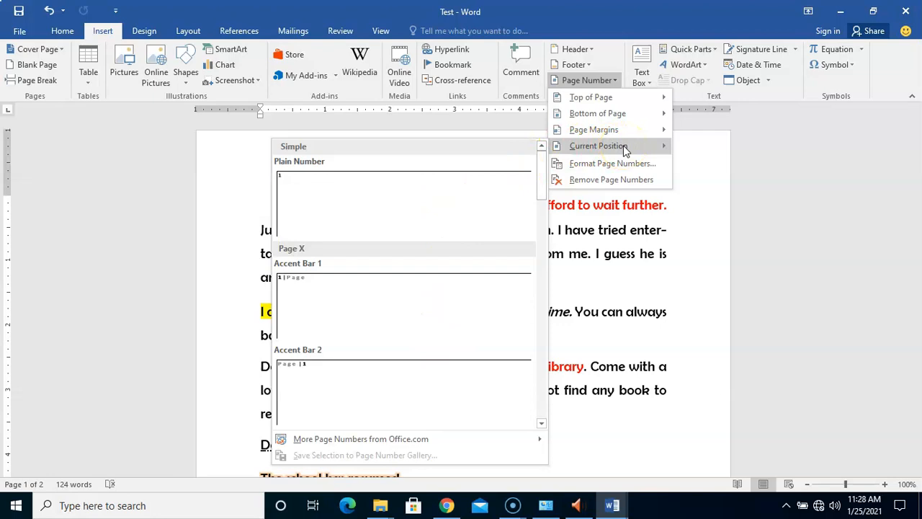
left_click(637, 98)
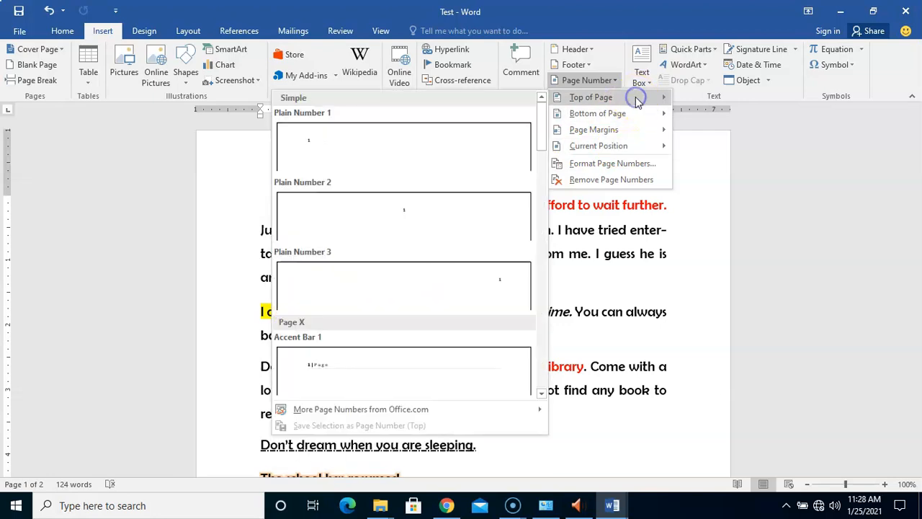
left_click(620, 113)
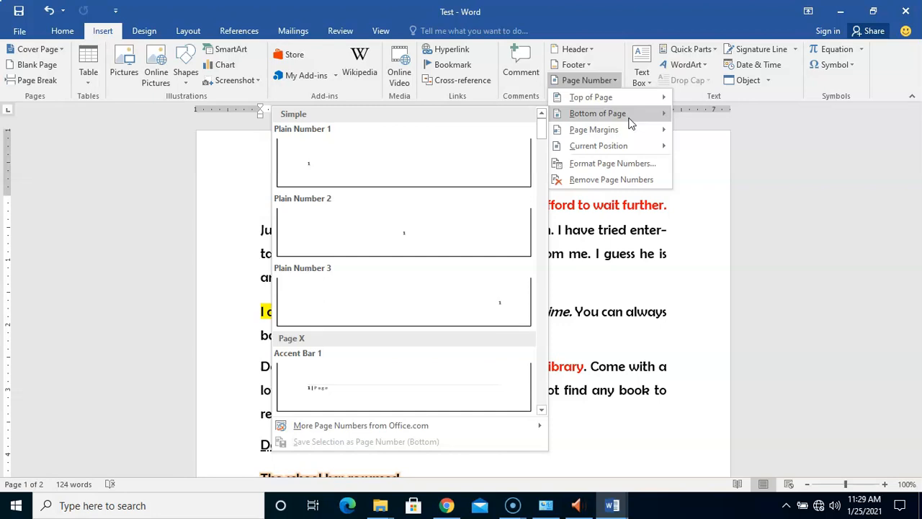
left_click(405, 392)
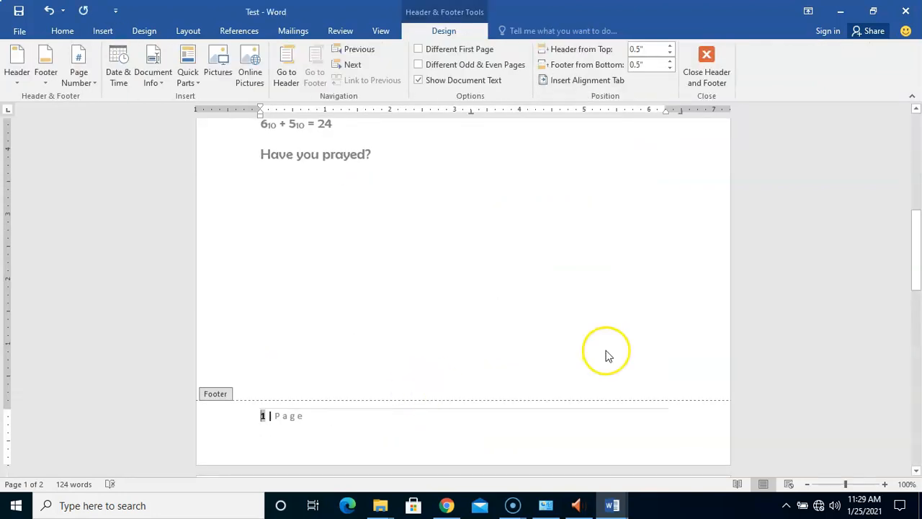
- Check the new page number through the document, leave and reopen the footer, and return to the body text
left_click_drag(916, 265, 899, 506)
left_click_drag(915, 396, 913, 259)
double_click(445, 326)
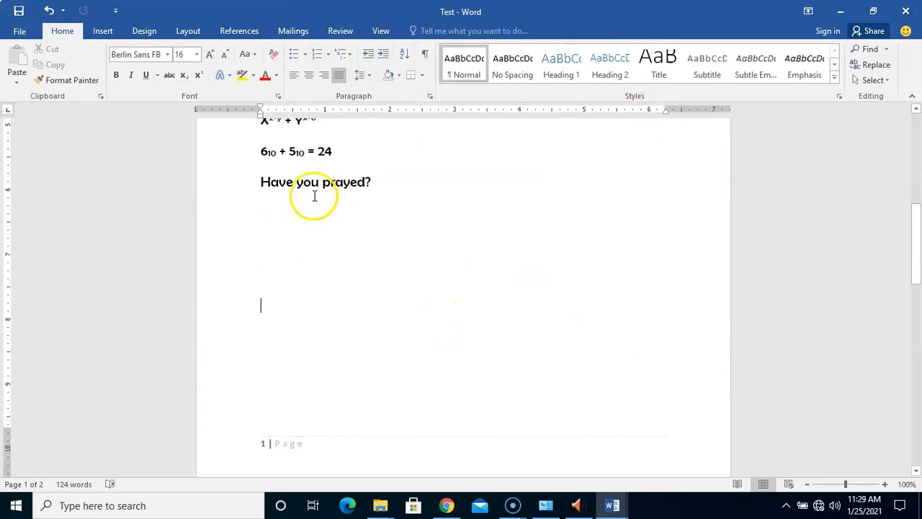
double_click(328, 466)
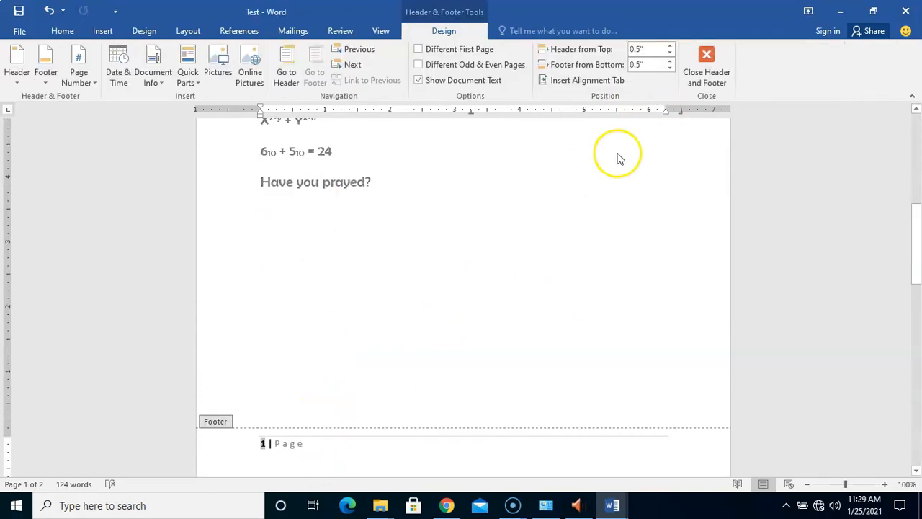
left_click(706, 64)
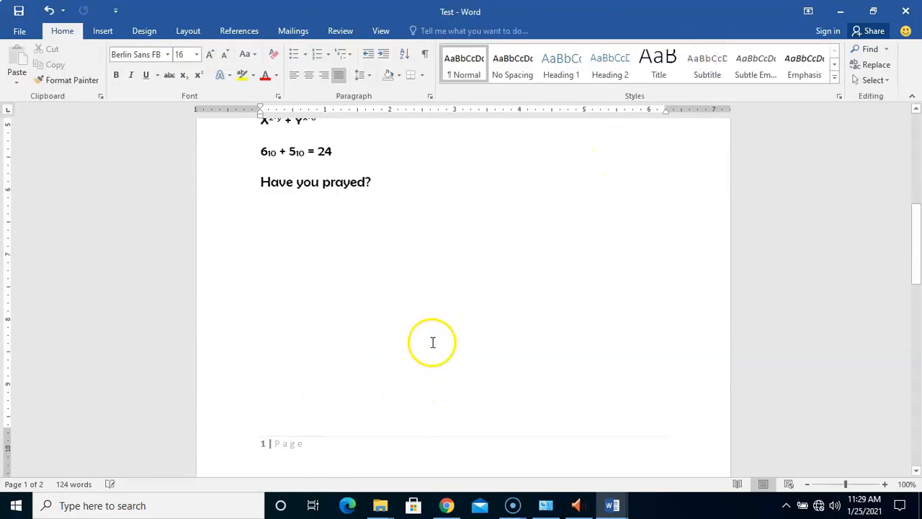
- Compare the footer page numbers on the first and second pages
left_click_drag(916, 251, 911, 356)
left_click_drag(898, 467, 898, 255)
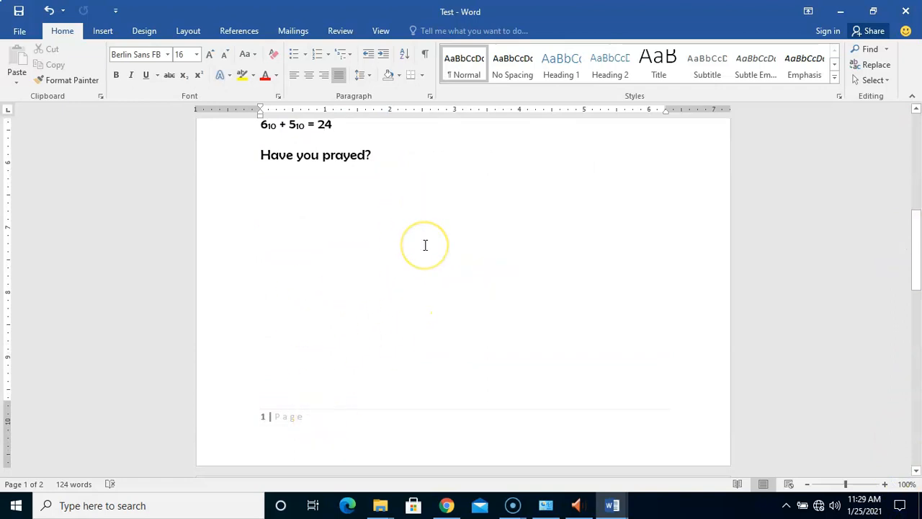
left_click_drag(917, 248, 896, 401)
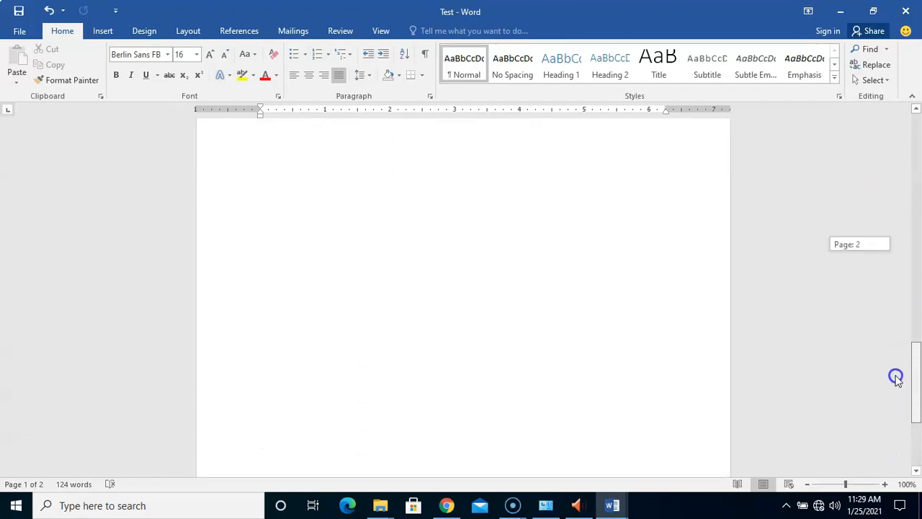
left_click_drag(906, 351, 914, 269)
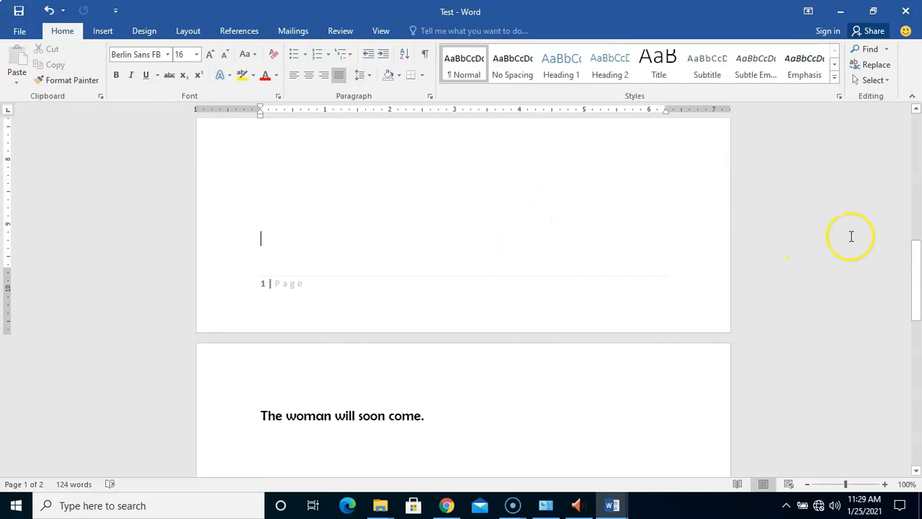
mouse_move(917, 267)
left_mouse_down()
mouse_move(915, 418)
mouse_move(905, 263)
left_mouse_up()
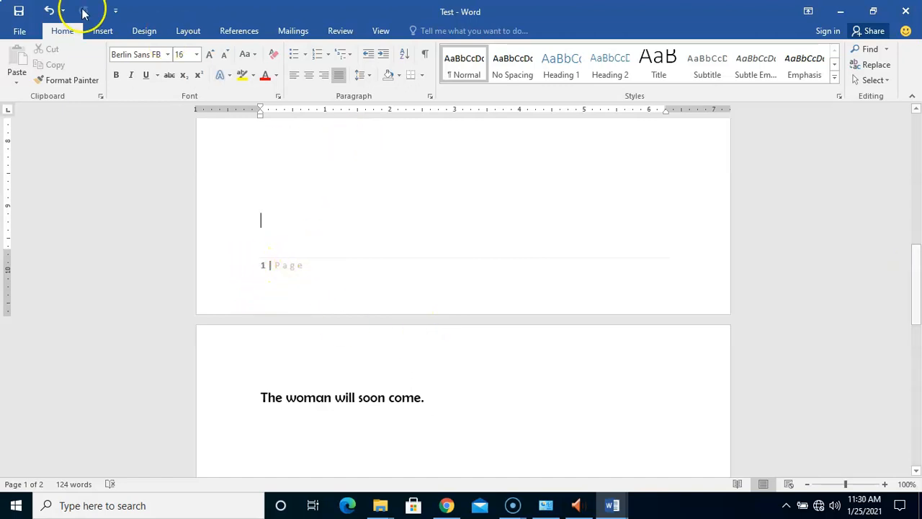
- View the Page Number Format settings and dismiss them without changes
left_click(104, 32)
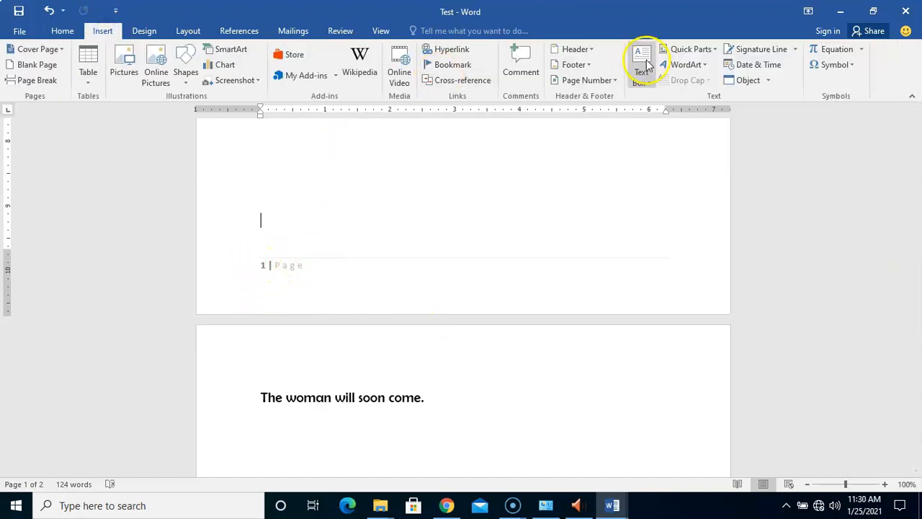
left_click(609, 81)
left_click(602, 164)
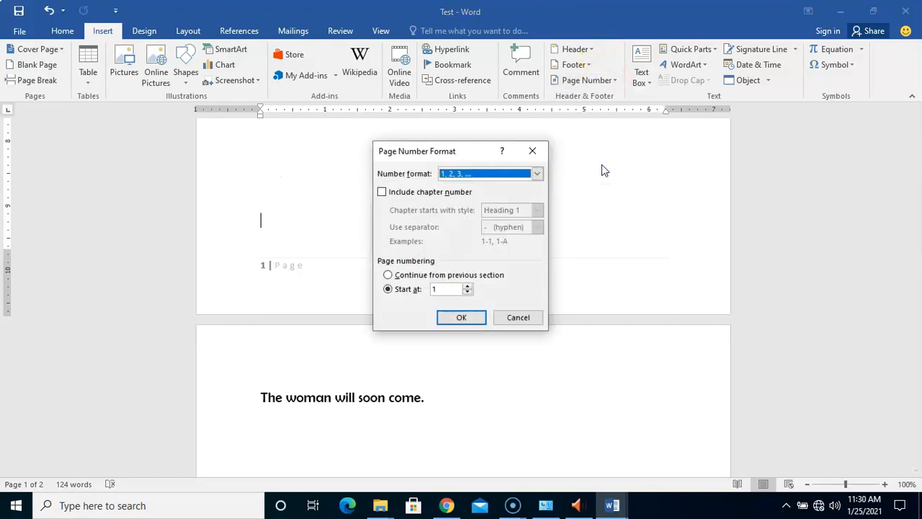
left_click(518, 318)
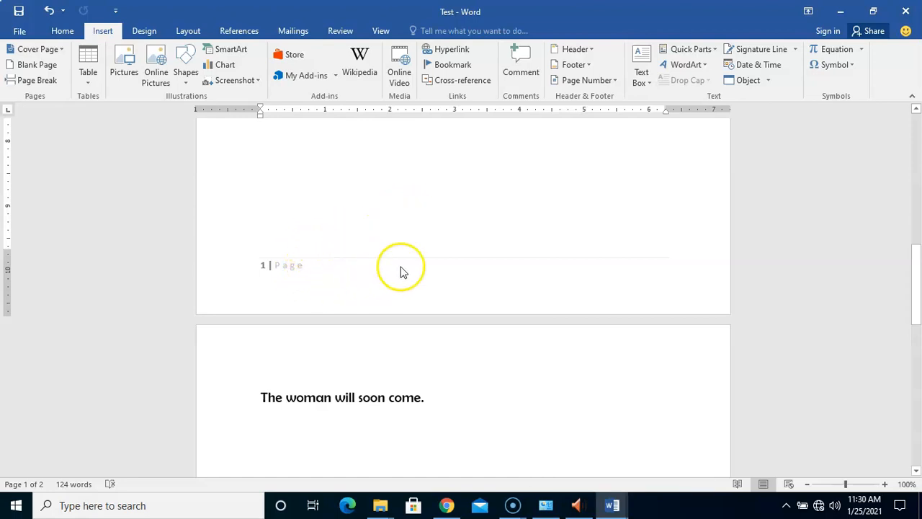
- Open the first page's footer, enable Different First Page and check the second page's footer
double_click(329, 280)
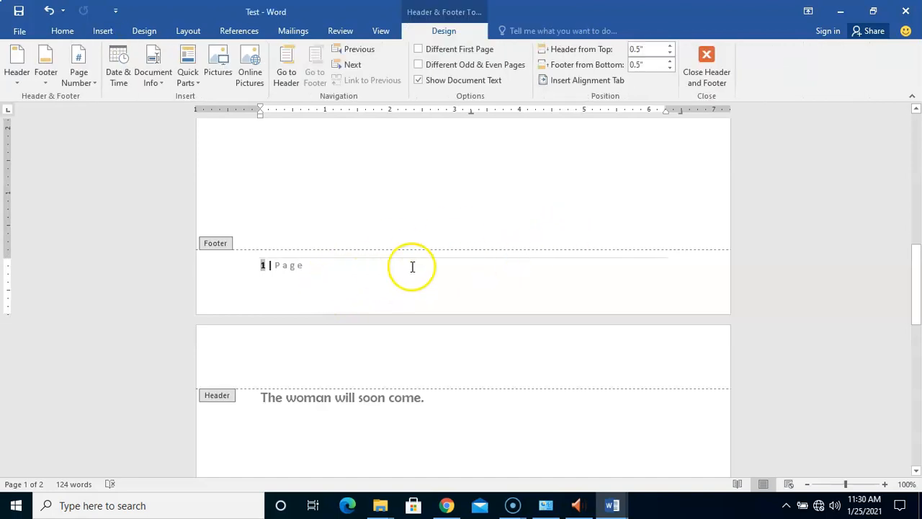
left_click(466, 56)
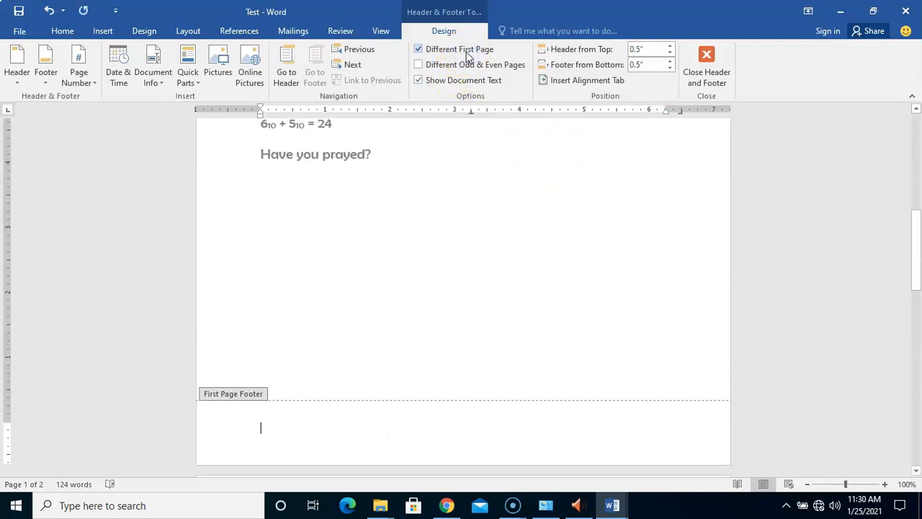
left_click_drag(915, 283, 904, 451)
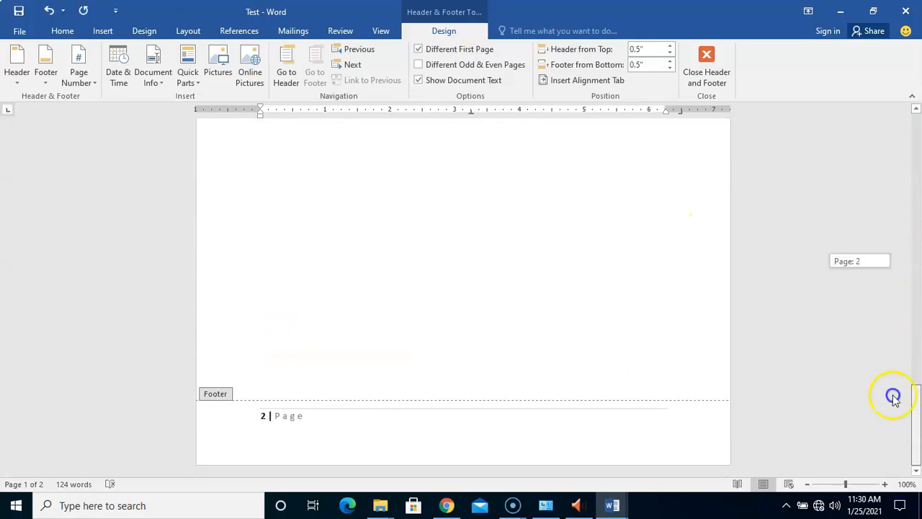
- Leave the footer, return to the body text and check the page number at the bottom of the second page
left_click_drag(893, 398, 915, 257)
double_click(556, 280)
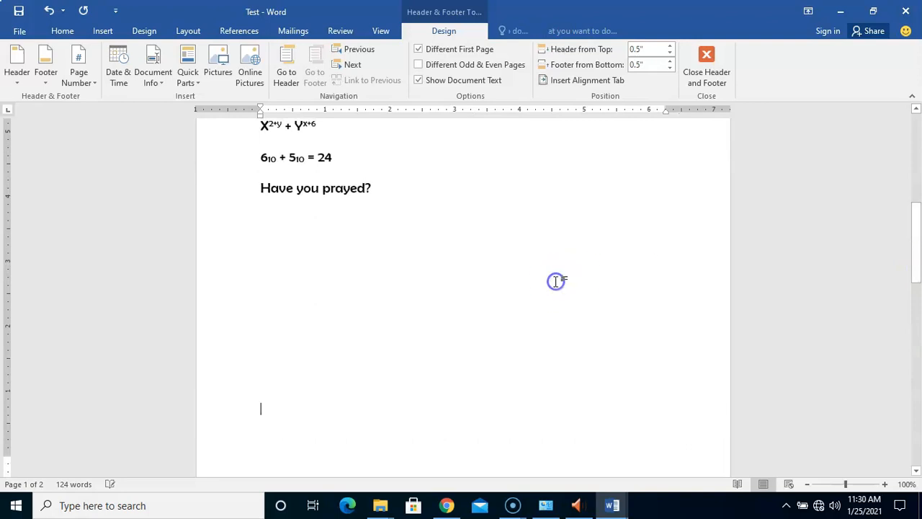
left_click_drag(918, 234, 913, 329)
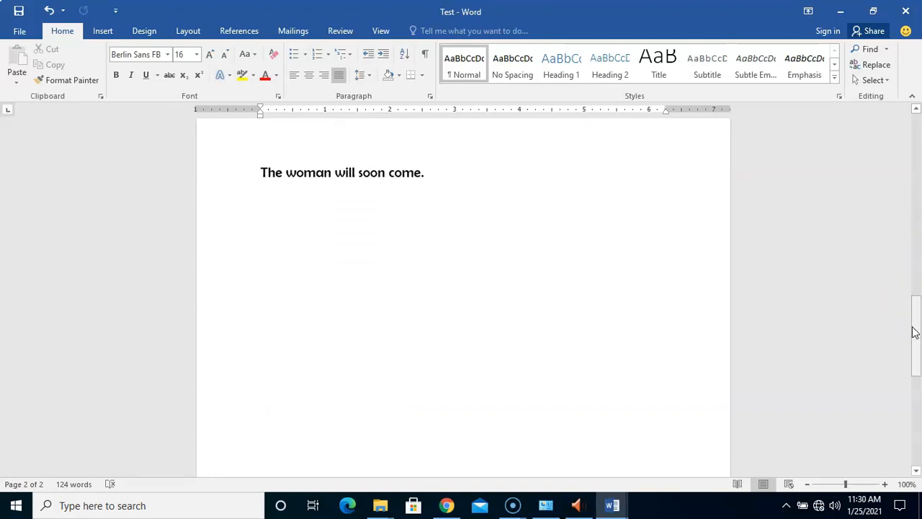
mouse_move(916, 334)
left_mouse_down()
mouse_move(916, 136)
mouse_move(910, 316)
mouse_move(900, 124)
mouse_move(900, 271)
mouse_move(893, 242)
mouse_move(914, 237)
mouse_move(915, 323)
left_mouse_up()
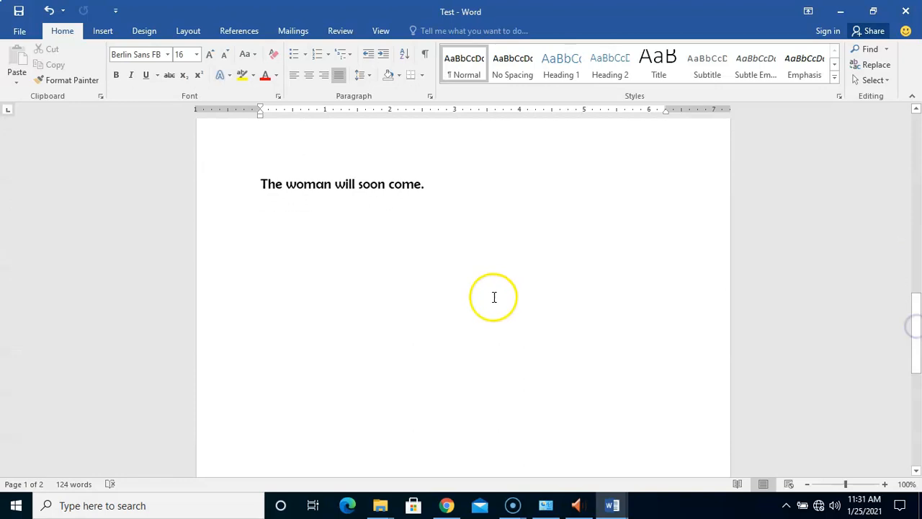
left_click(380, 281)
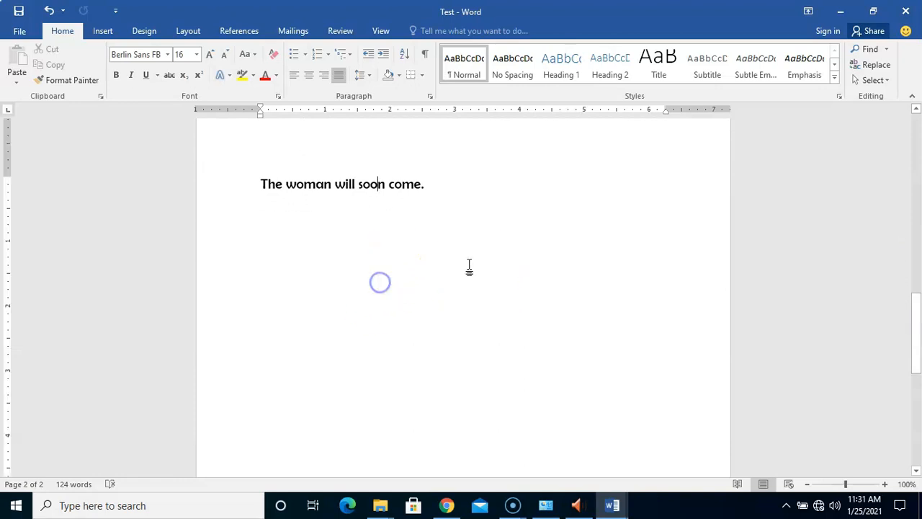
left_click_drag(920, 317, 912, 430)
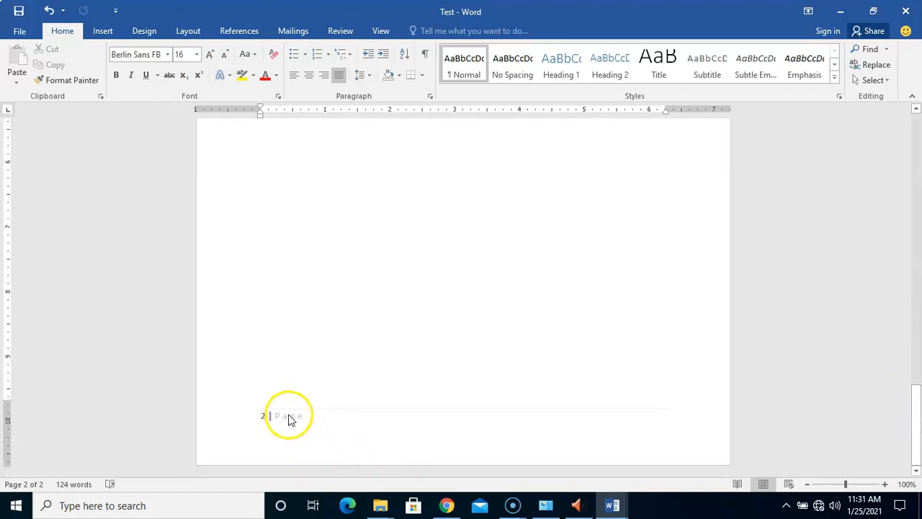
left_click_drag(918, 415, 913, 108)
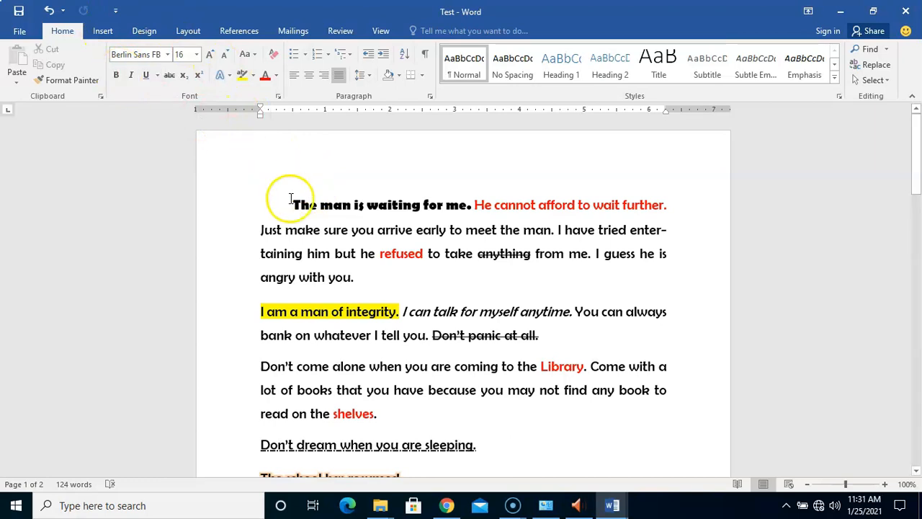
- Set the page numbering to start at 0 and check the footers across both pages
left_click(103, 30)
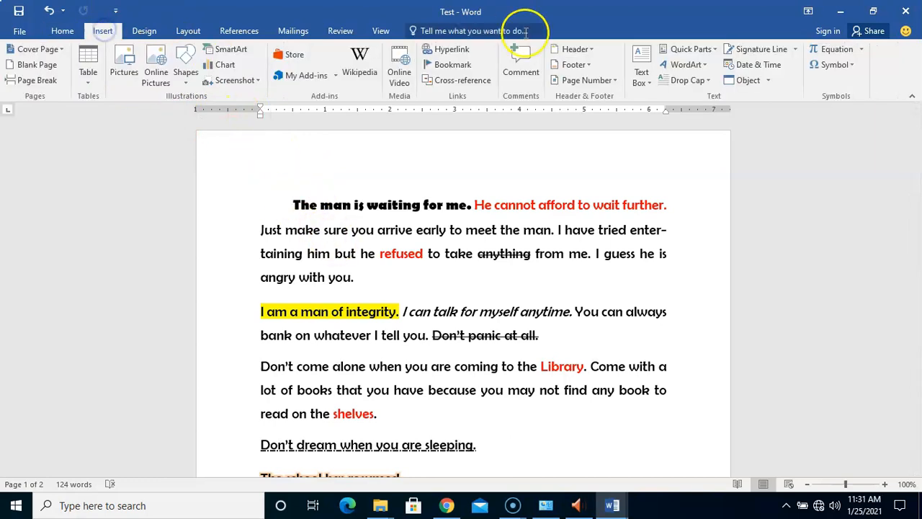
left_click(600, 77)
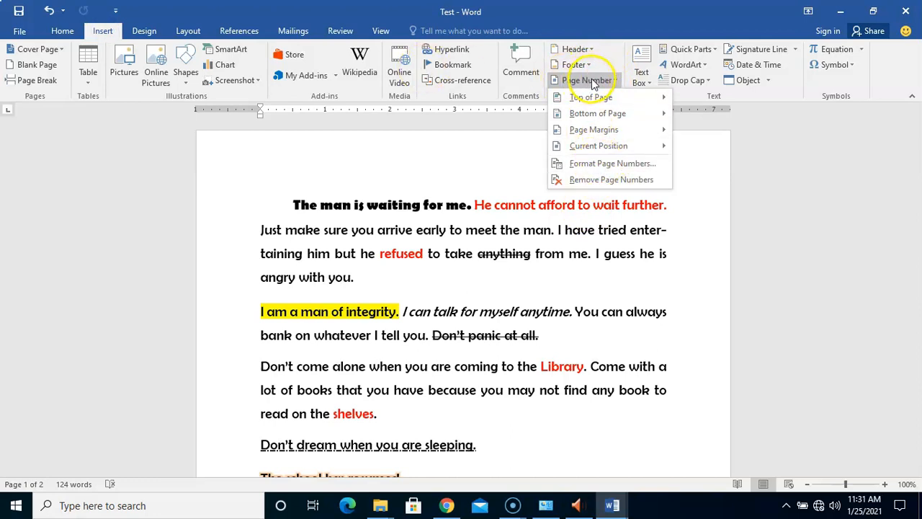
left_click(592, 165)
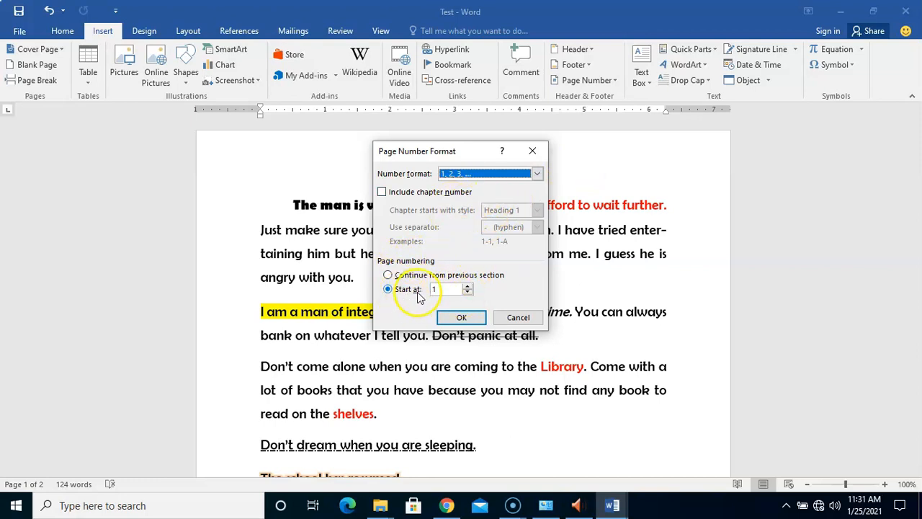
left_click(467, 292)
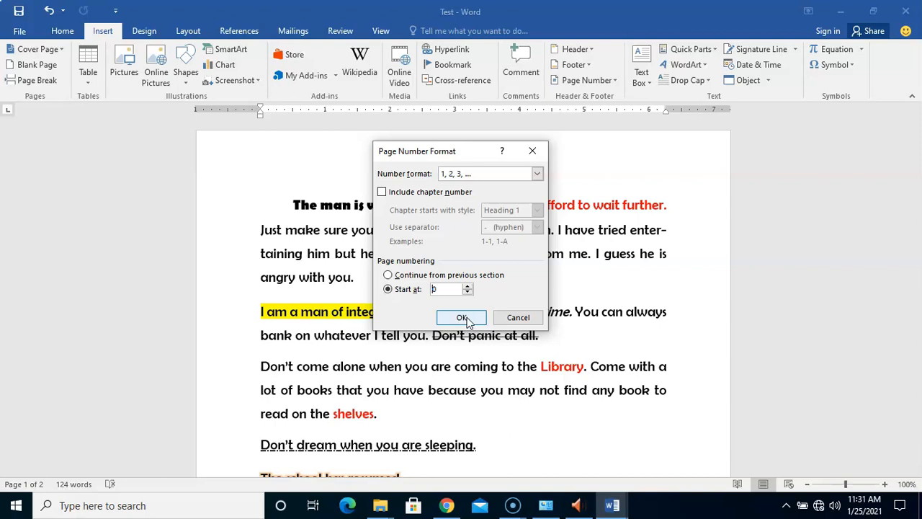
left_click(465, 319)
left_click_drag(916, 263, 916, 101)
left_click_drag(917, 151, 909, 464)
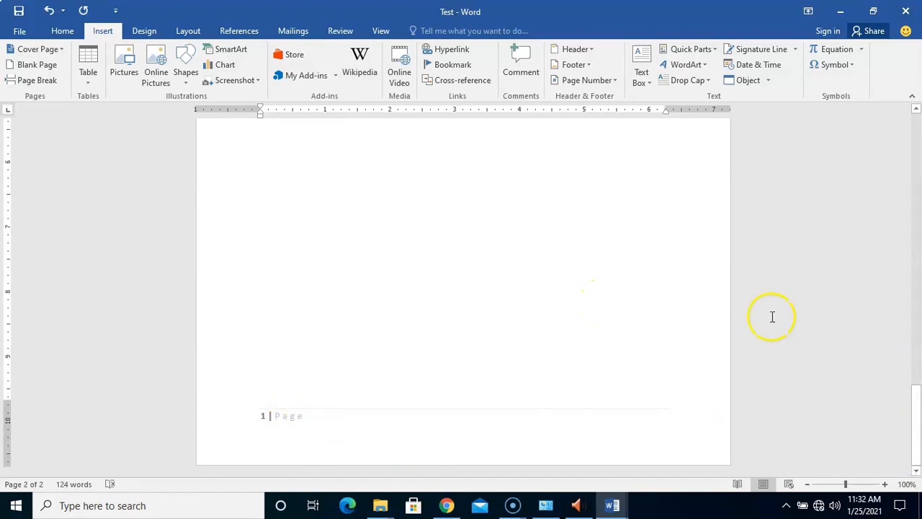
left_click_drag(919, 412, 919, 49)
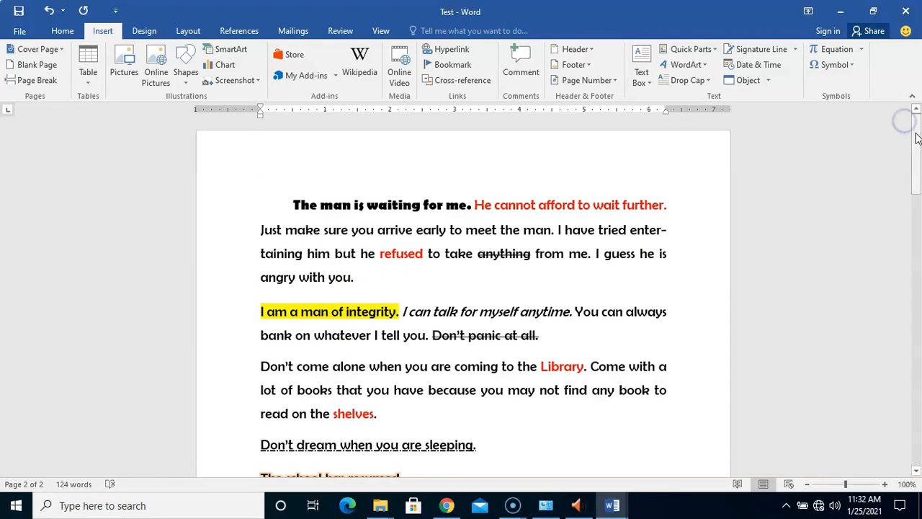
left_click_drag(916, 157, 917, 411)
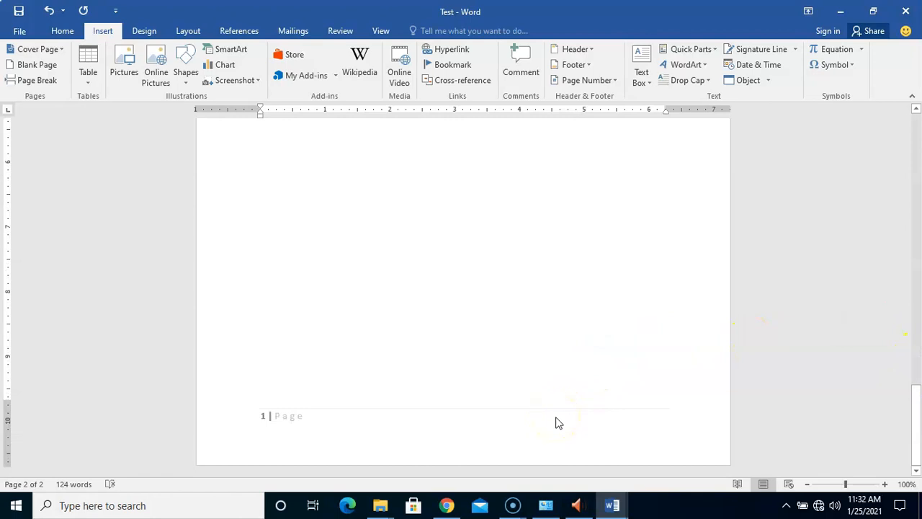
left_click_drag(917, 426, 918, 105)
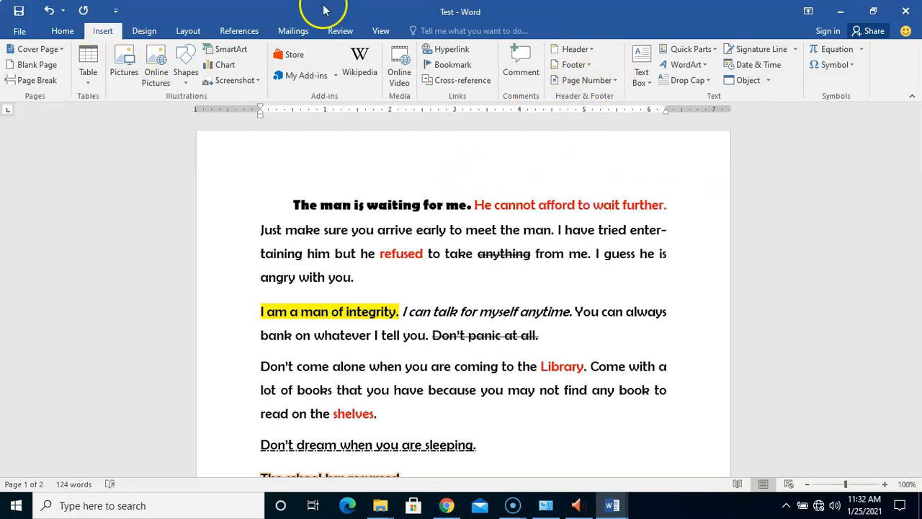
- Remove the page numbers from the document and place the cursor at the end of the first paragraph
left_click(610, 82)
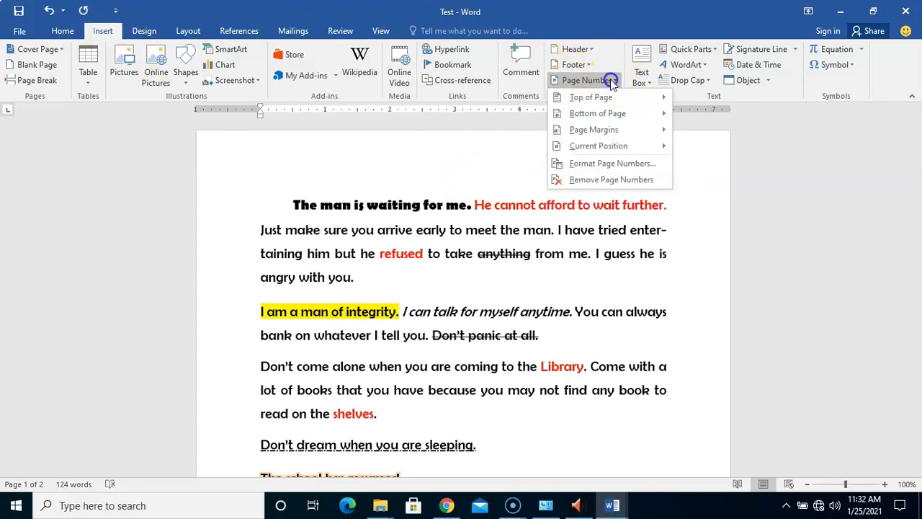
left_click(595, 181)
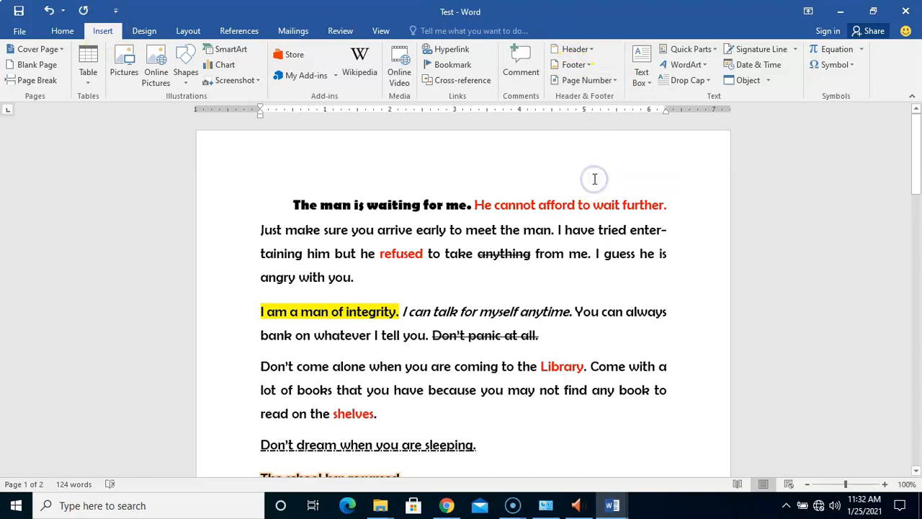
mouse_move(919, 155)
left_mouse_down()
mouse_move(898, 372)
mouse_move(899, 310)
mouse_move(898, 465)
mouse_move(918, 147)
left_mouse_up()
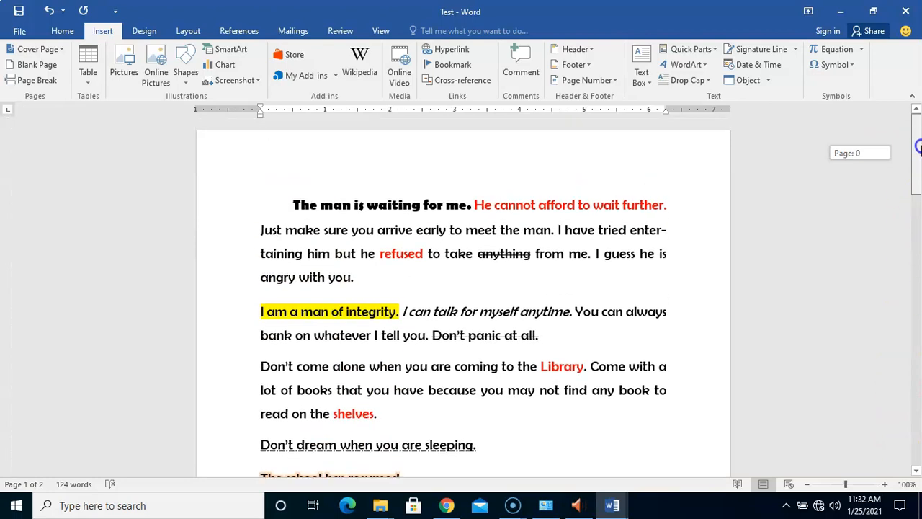
left_click(553, 291)
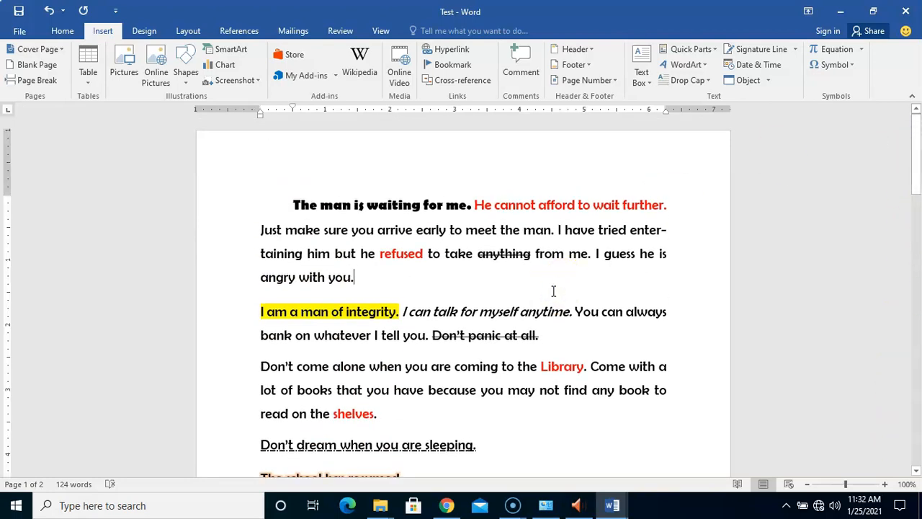